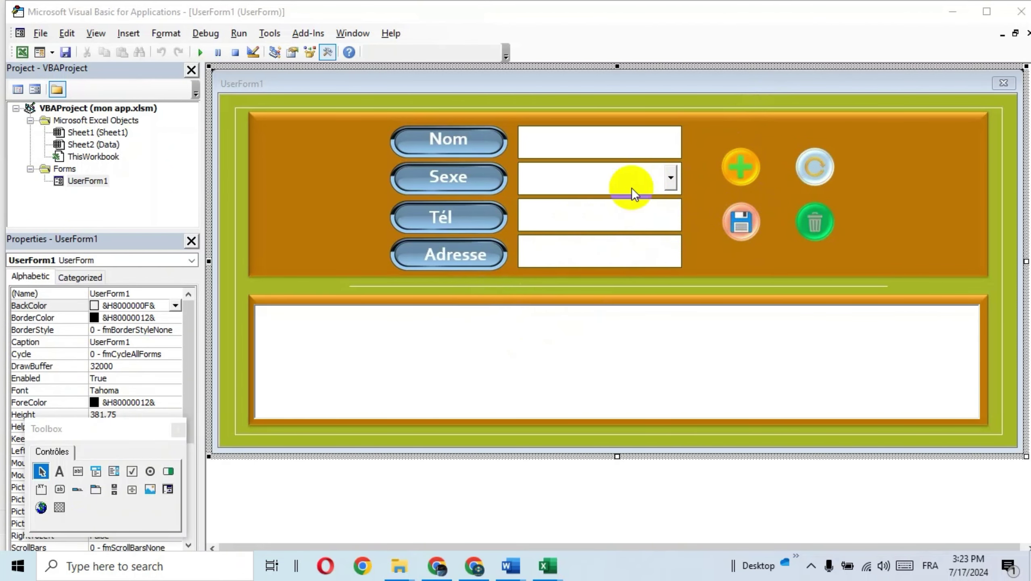
Check the Nom, Adresse, list and green plus controls, then stretch UserForm1 to height 444.75
{"action": "key", "text": "F5"}
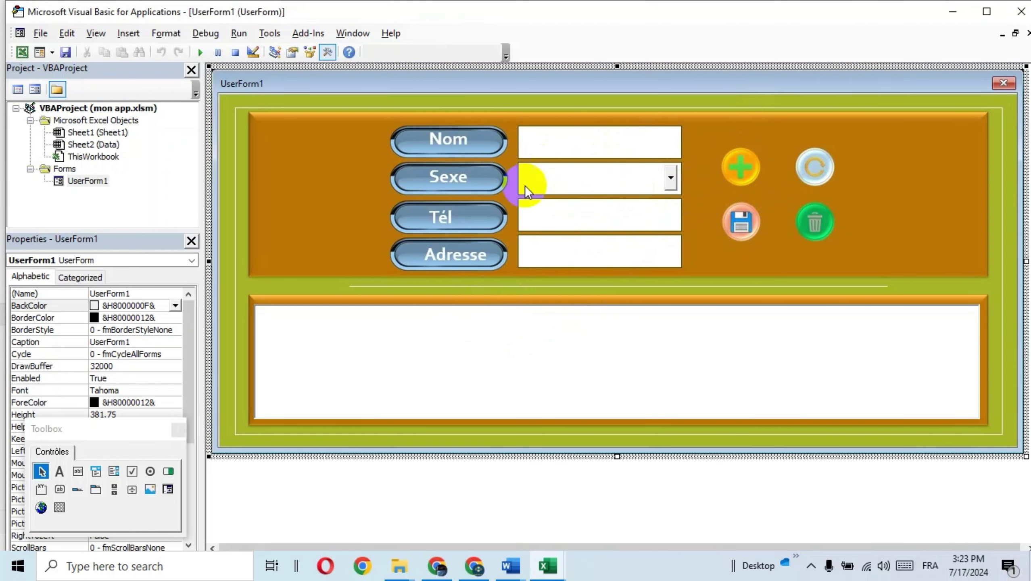
{"action": "left_click", "coordinate": [600, 182]}
{"action": "left_click", "coordinate": [619, 149]}
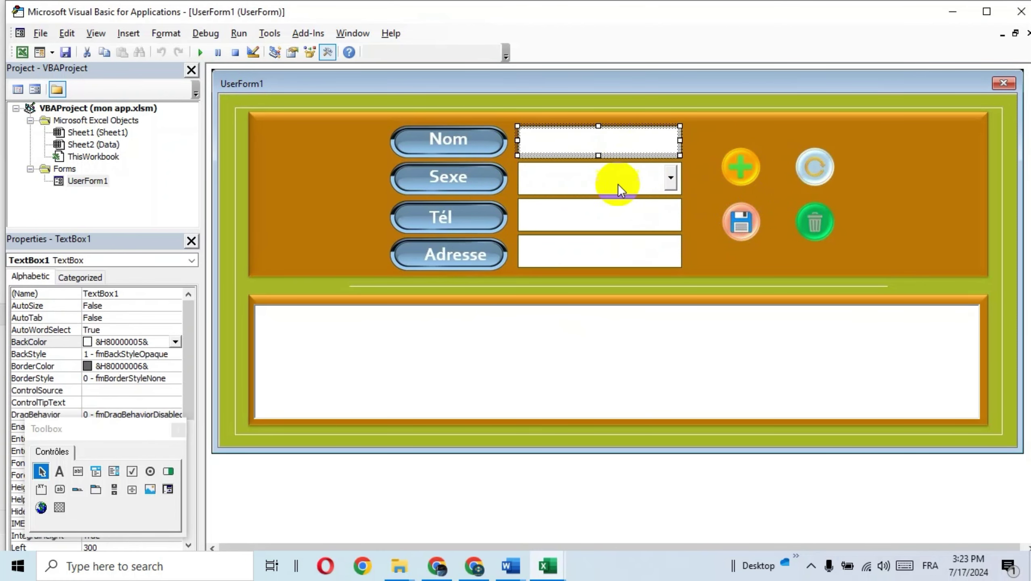
{"action": "left_click", "coordinate": [607, 220]}
{"action": "left_click", "coordinate": [606, 245]}
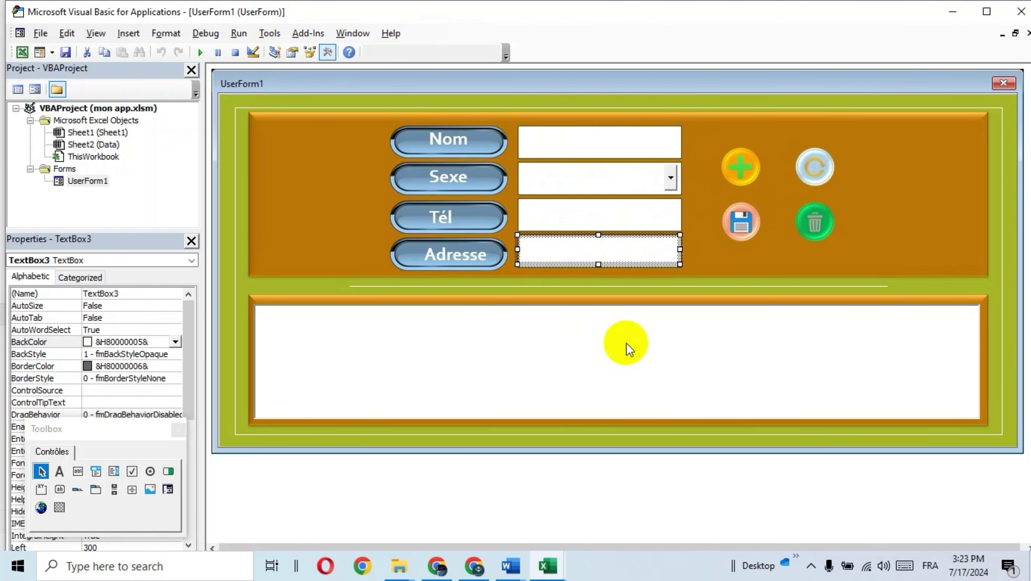
{"action": "left_click", "coordinate": [625, 343]}
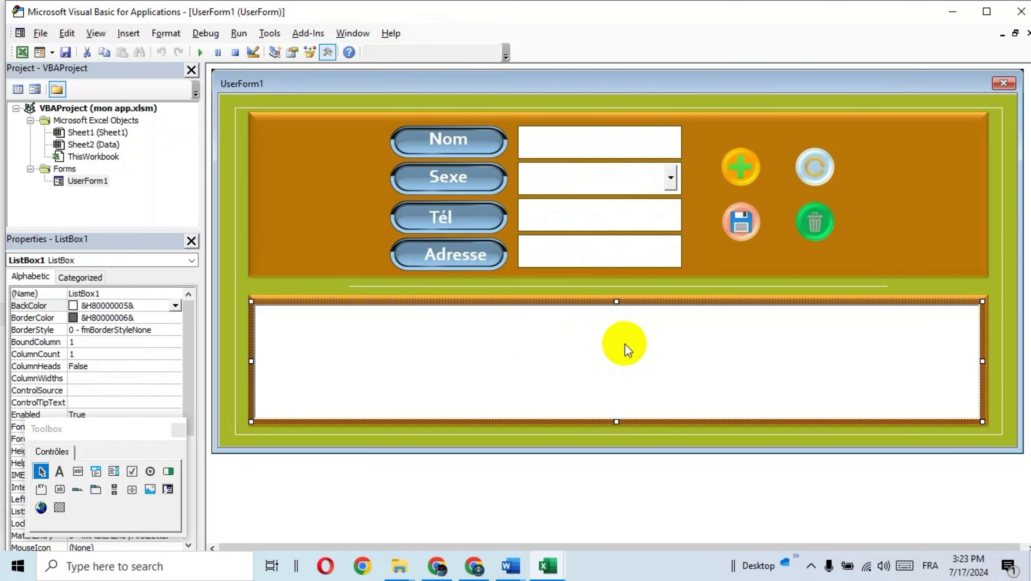
{"action": "left_click", "coordinate": [728, 178]}
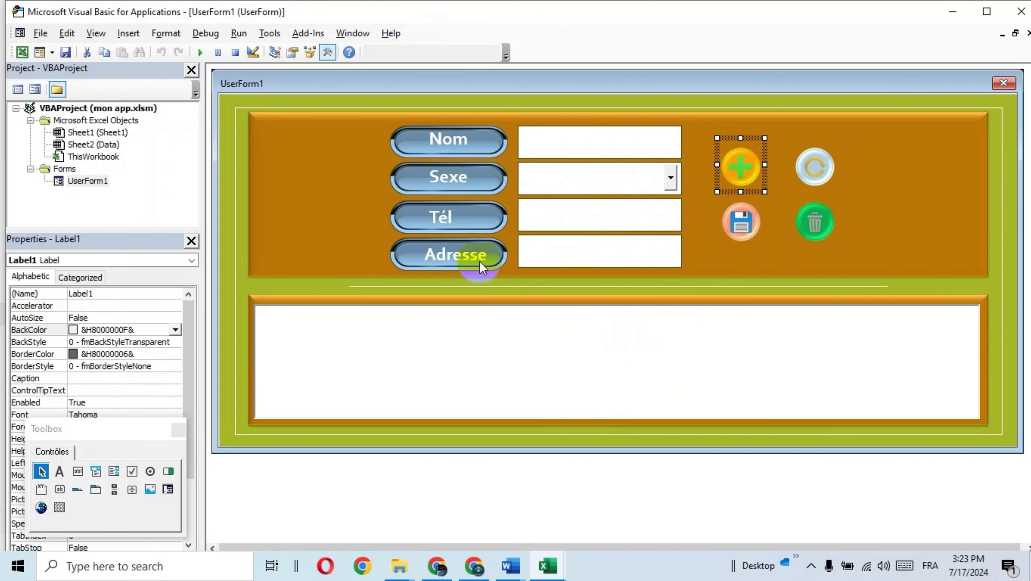
{"action": "left_click", "coordinate": [598, 85]}
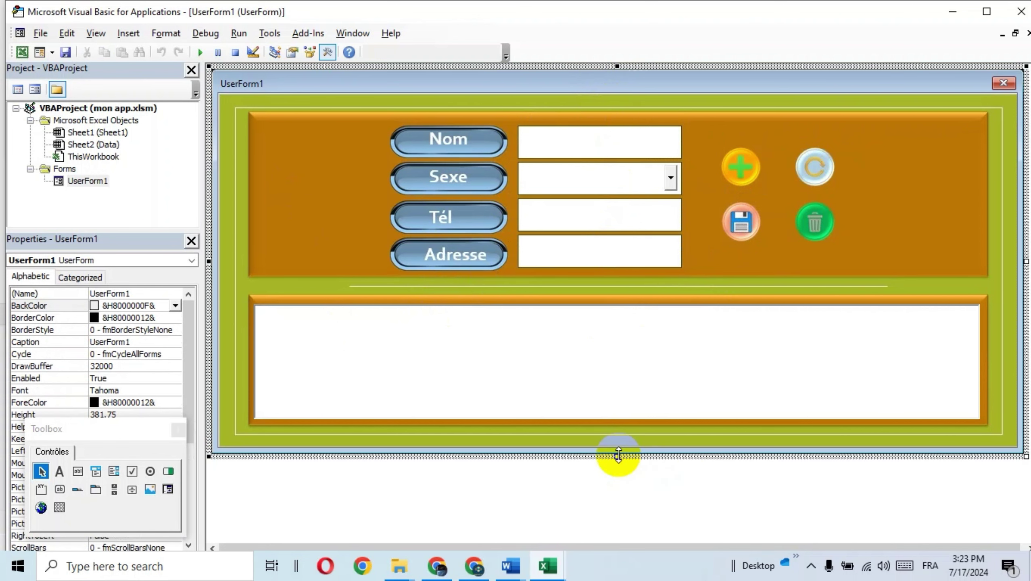
{"action": "left_click_drag", "start_coordinate": [617, 455], "coordinate": [617, 519]}
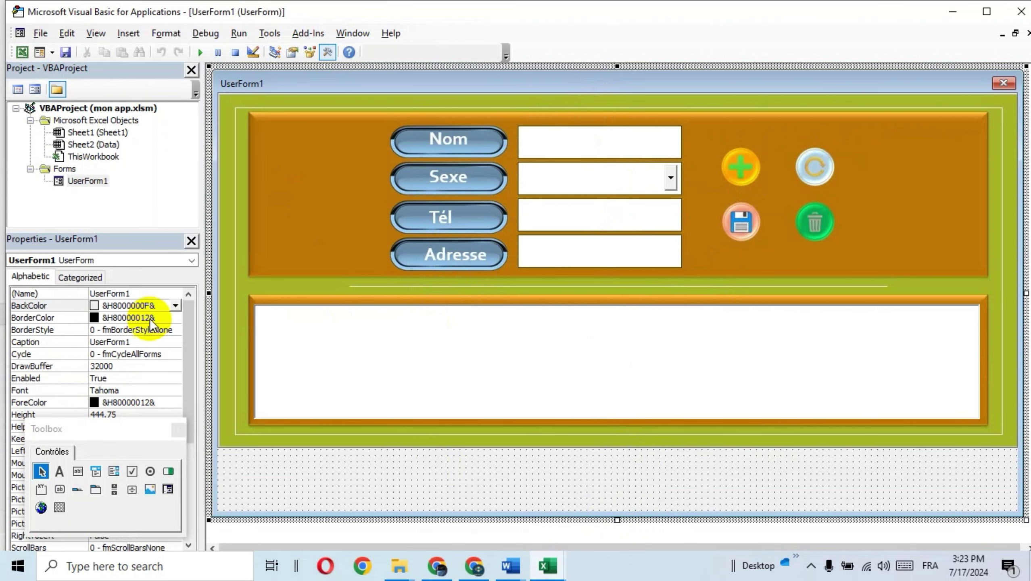
On the Data sheet, enter the N° and Nom headers in A1 and B1
{"action": "left_click", "coordinate": [19, 53]}
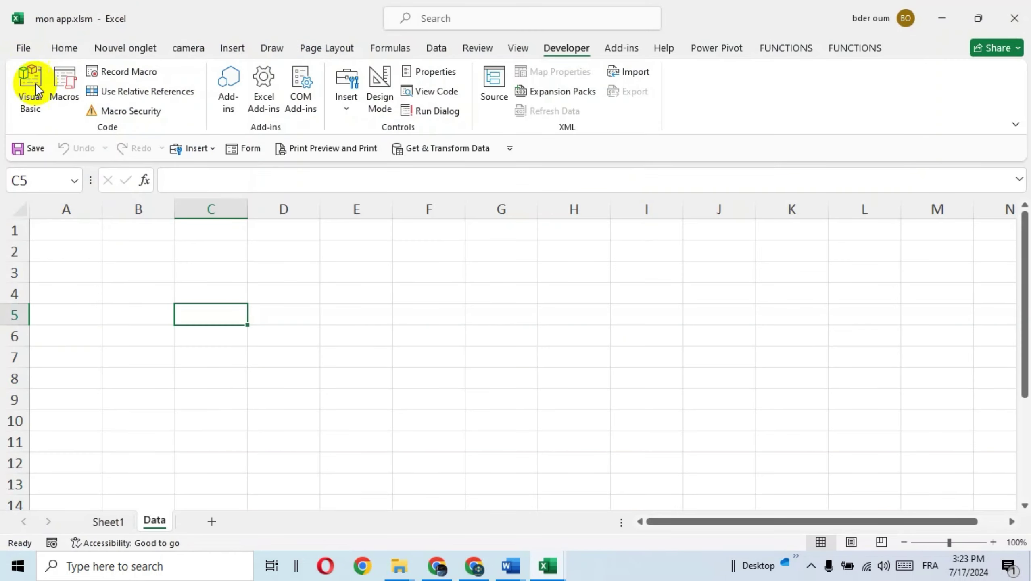
{"action": "left_click", "coordinate": [68, 225]}
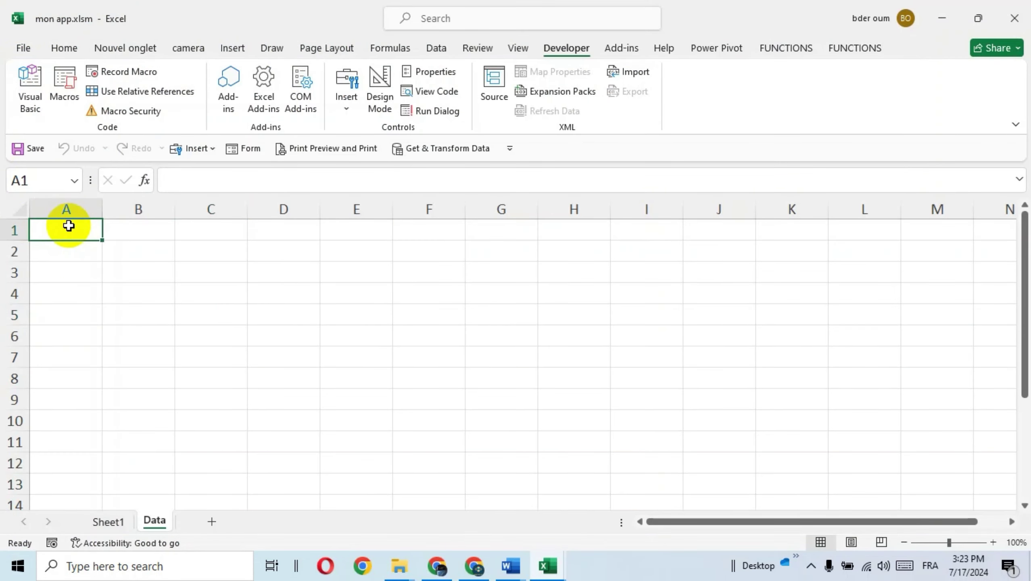
{"action": "type", "text": "N"}
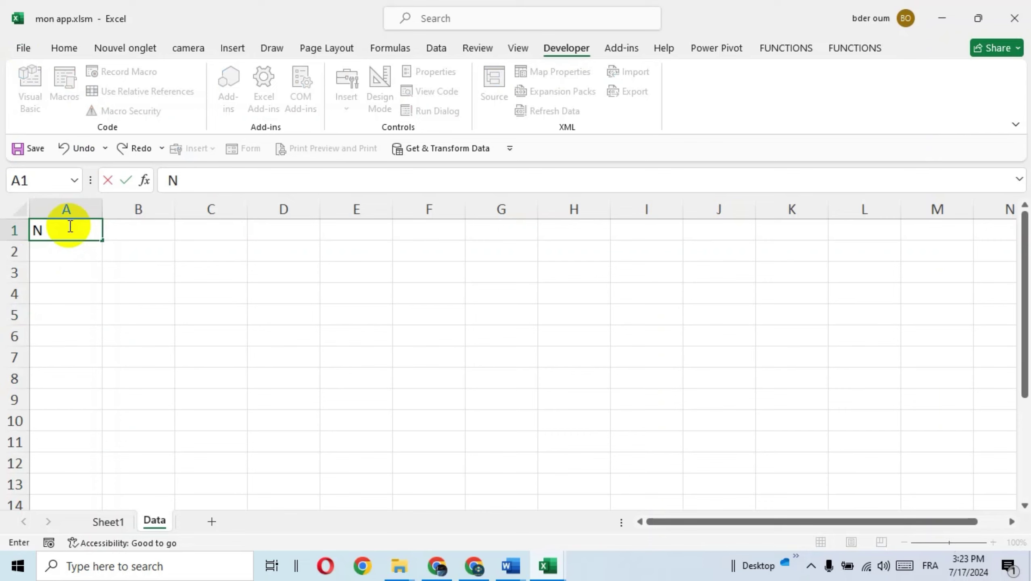
{"action": "type", "text": "°"}
{"action": "key", "text": "Tab"}
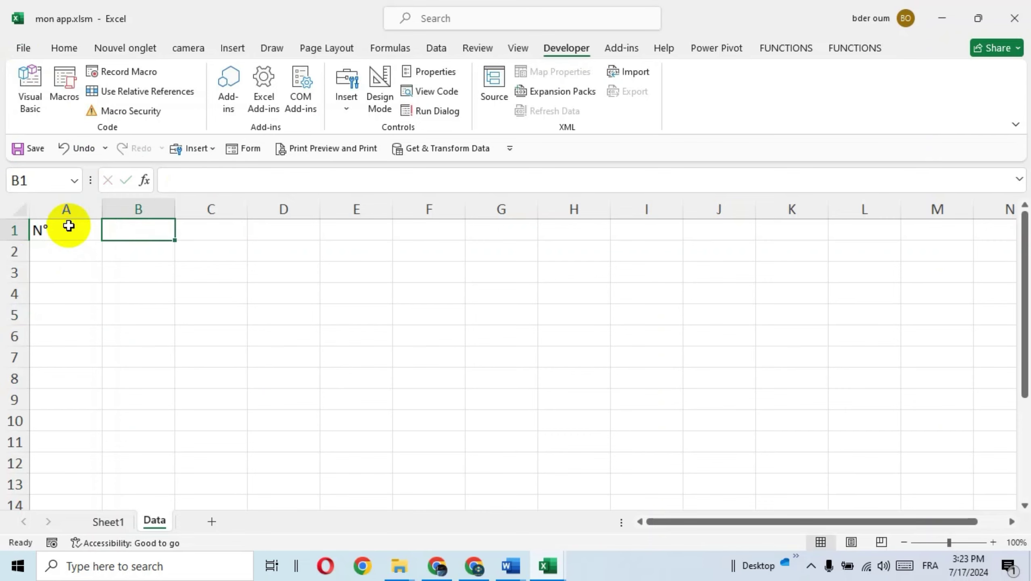
{"action": "type", "text": "Nom"}
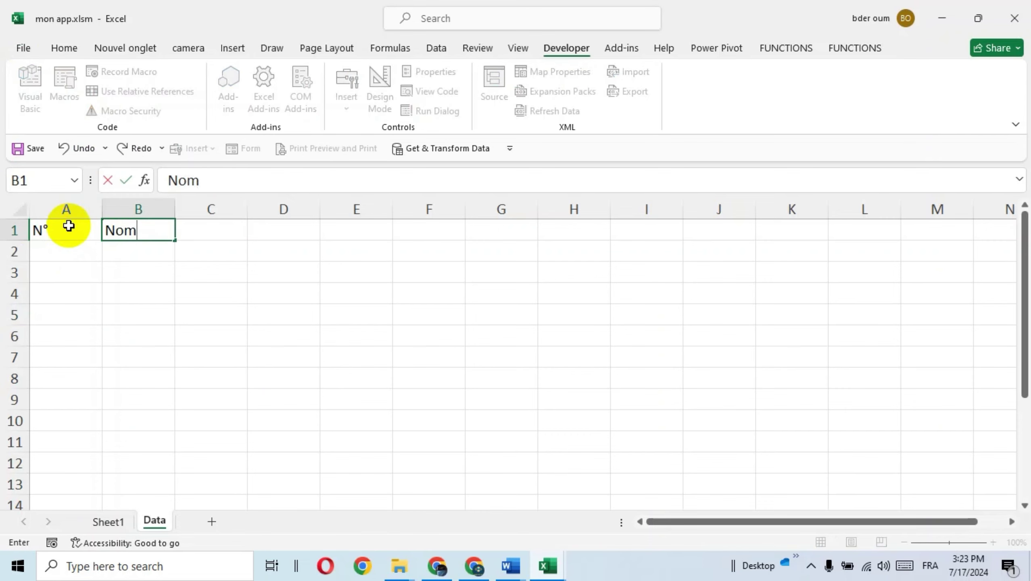
{"action": "key", "text": "Tab"}
Enter the Tél, Adresse, Sexe and Date mise à jour headers in C1 through F1
{"action": "type", "text": "Té"}
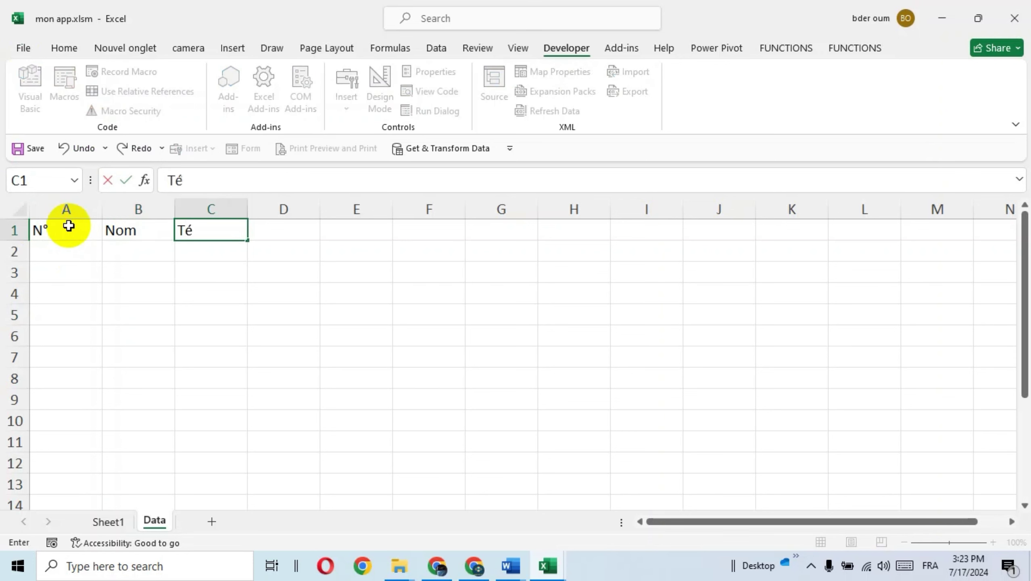
{"action": "type", "text": "l"}
{"action": "key", "text": "Tab"}
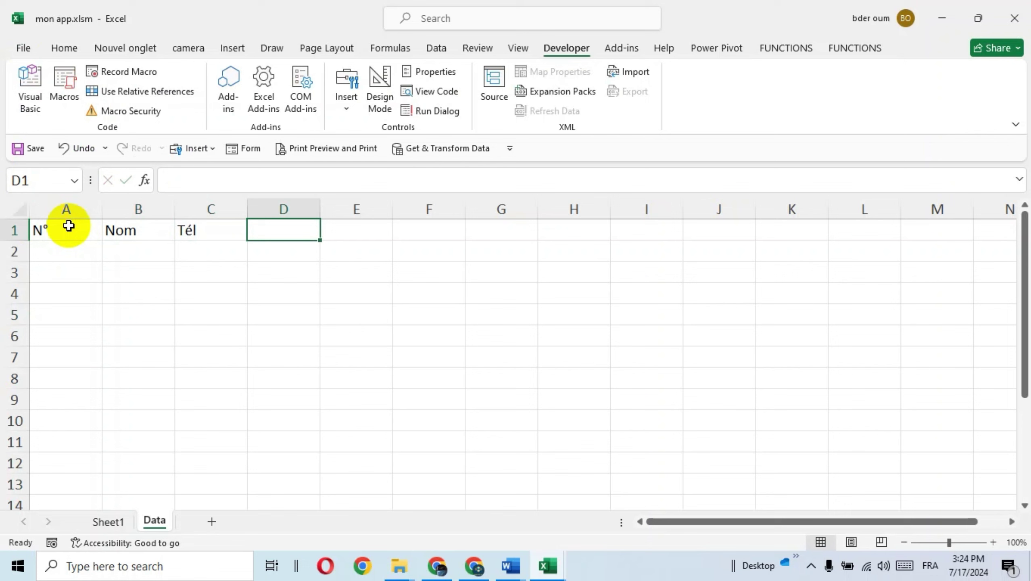
{"action": "type", "text": "Adresse"}
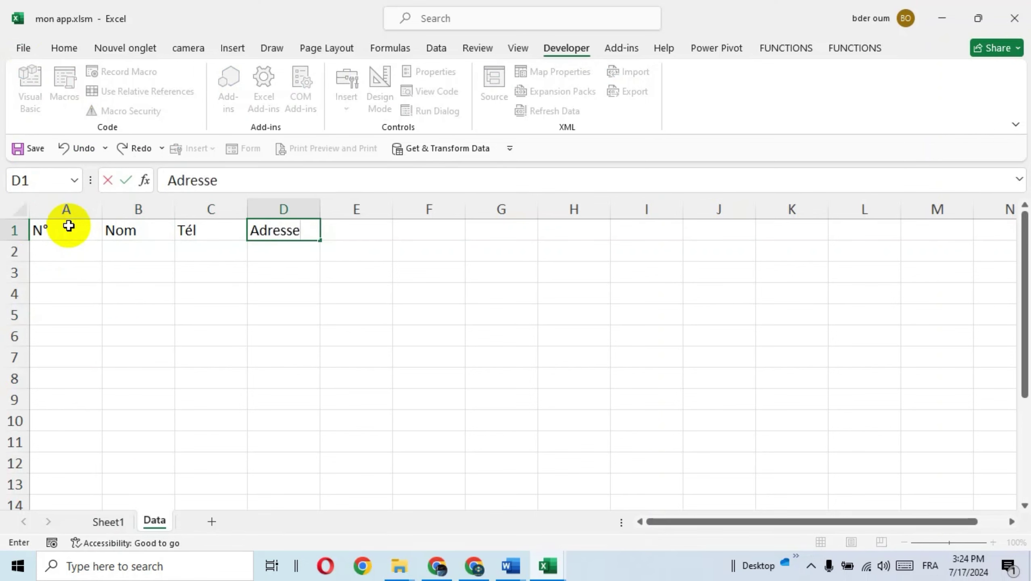
{"action": "key", "text": "Tab"}
{"action": "type", "text": "S"}
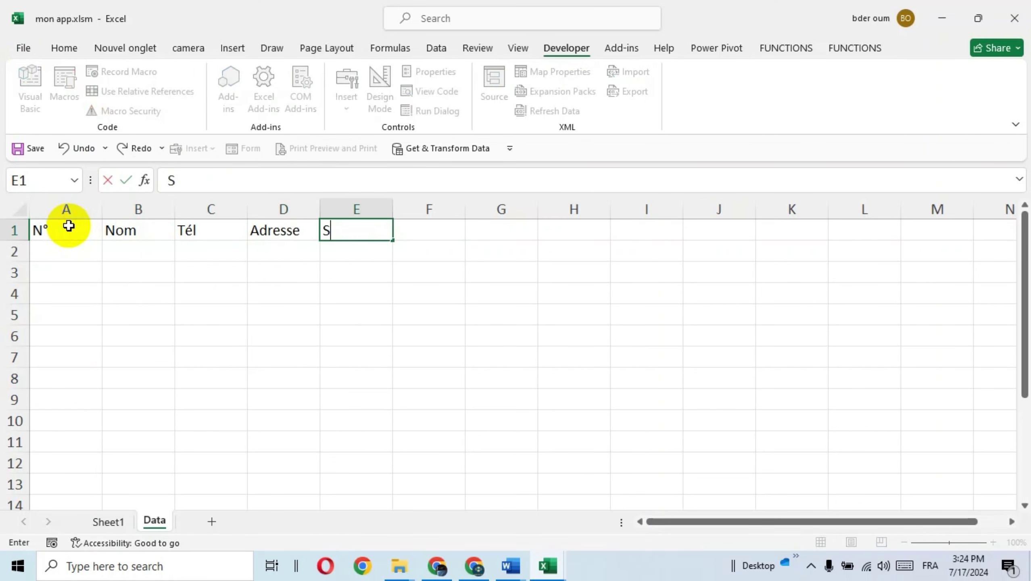
{"action": "type", "text": "exe"}
{"action": "key", "text": "Tab"}
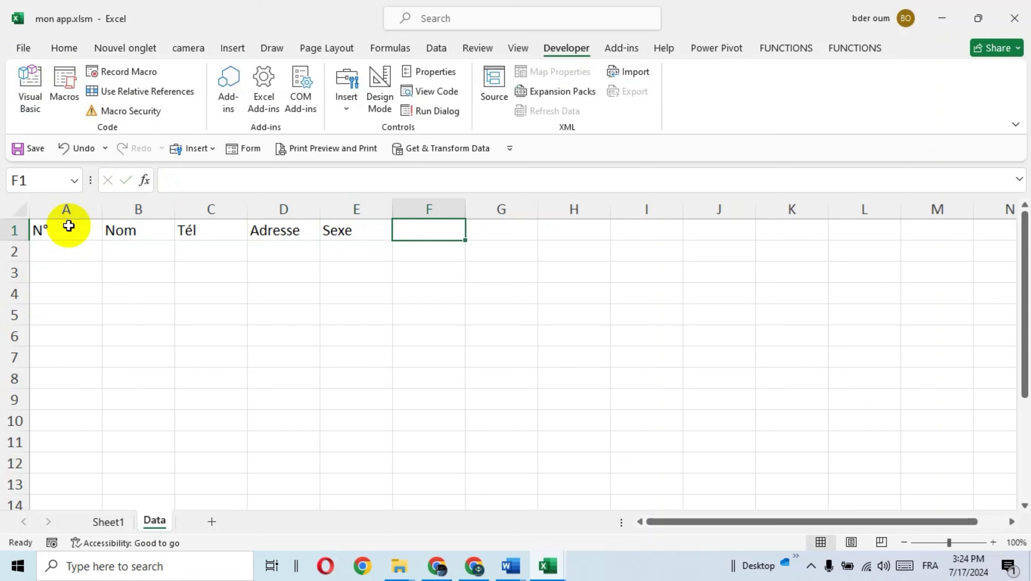
{"action": "type", "text": "Date "}
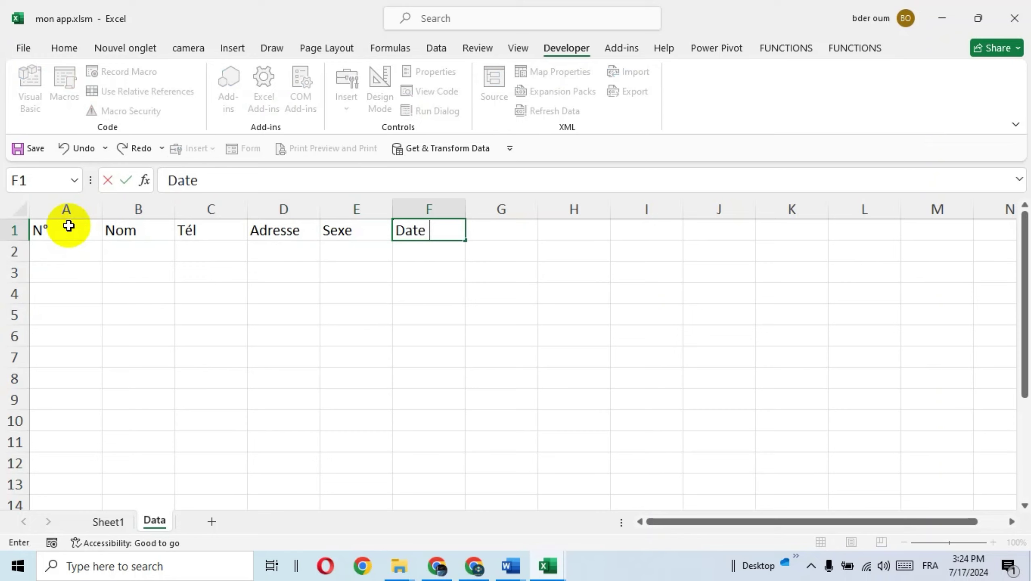
{"action": "type", "text": "mise "}
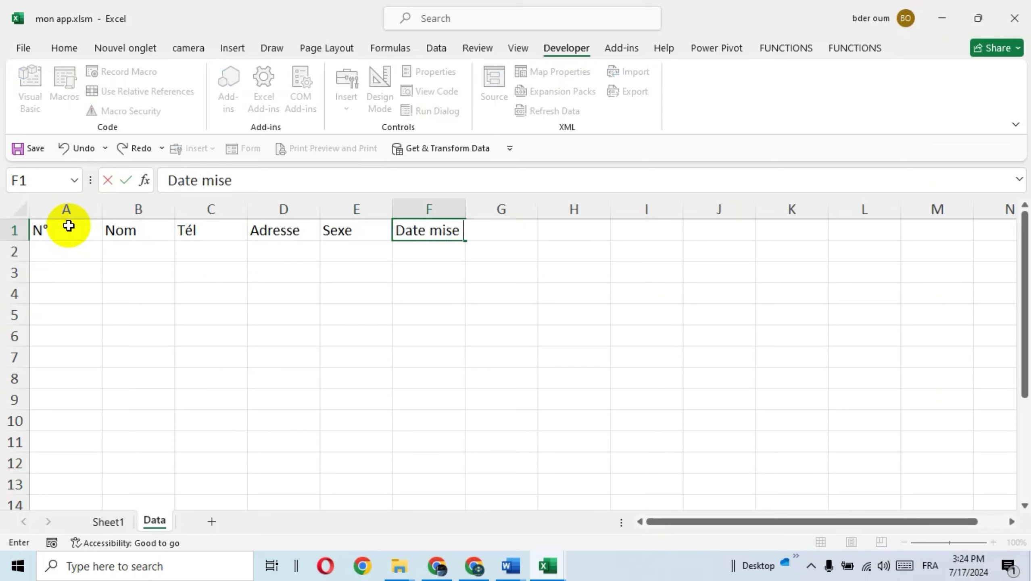
{"action": "type", "text": "à"}
{"action": "type", "text": " jour"}
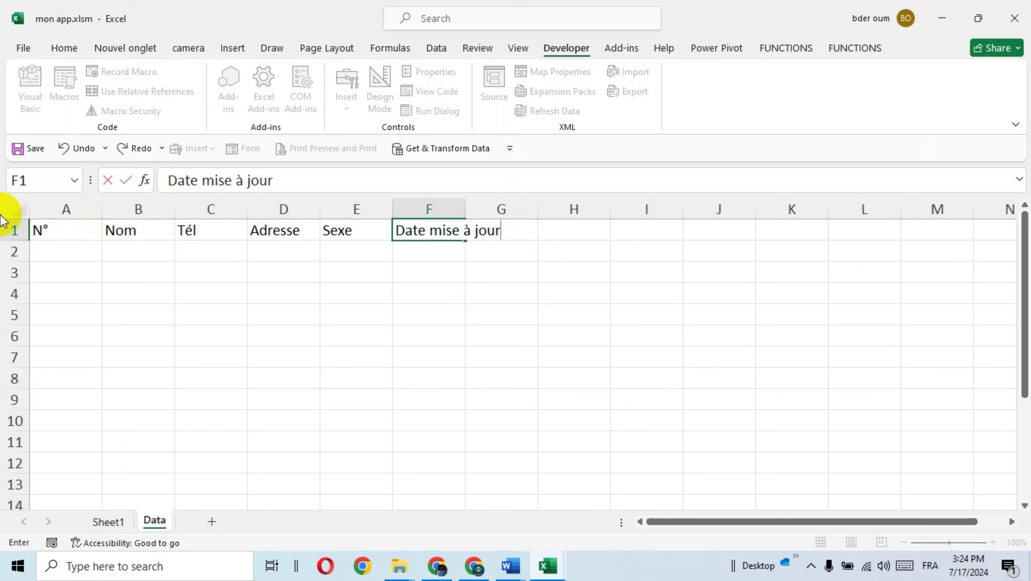
Commit the Date mise à jour header and widen columns F, E, D, C and B
{"action": "left_click", "coordinate": [355, 296]}
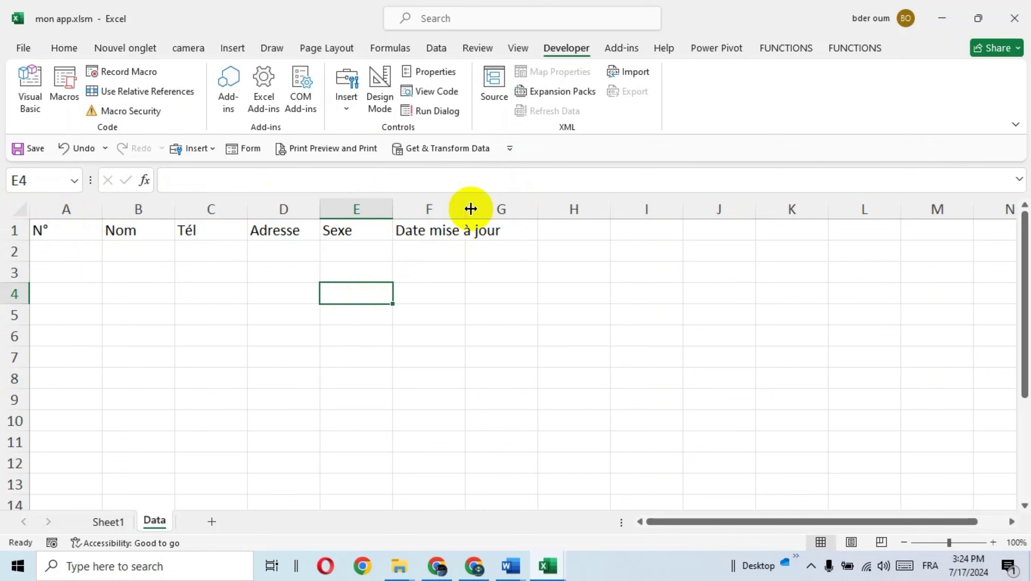
{"action": "left_click", "coordinate": [493, 289]}
{"action": "left_click_drag", "start_coordinate": [465, 204], "coordinate": [535, 199]}
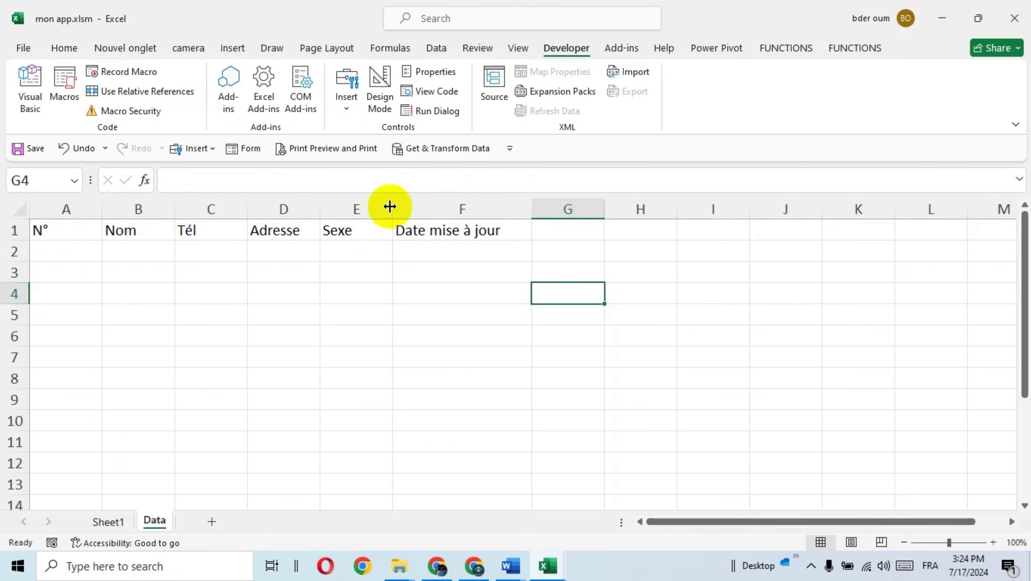
{"action": "left_click_drag", "start_coordinate": [393, 201], "coordinate": [420, 194]}
{"action": "left_click_drag", "start_coordinate": [320, 205], "coordinate": [383, 204]}
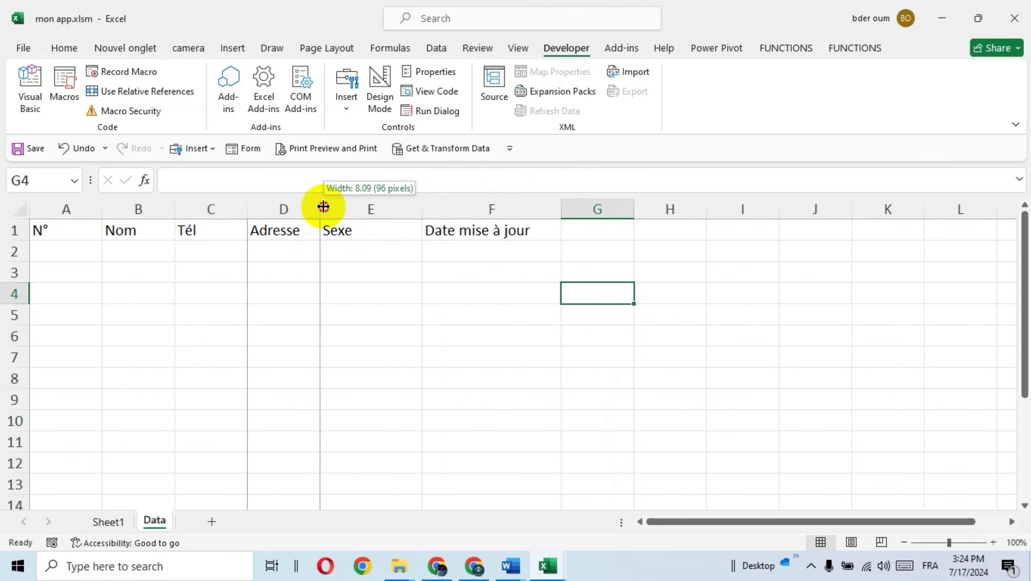
{"action": "left_click_drag", "start_coordinate": [248, 205], "coordinate": [300, 205]}
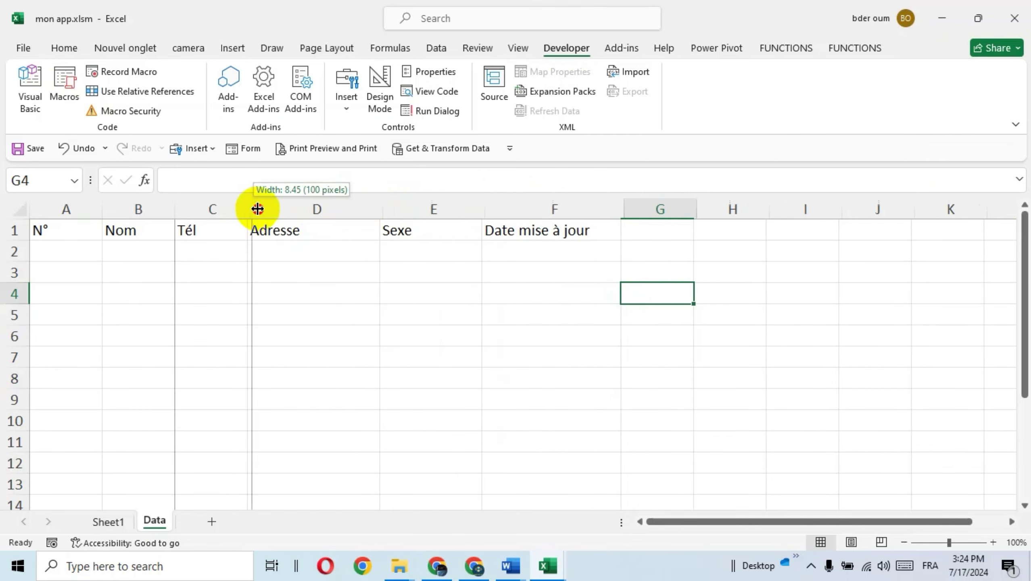
{"action": "left_click_drag", "start_coordinate": [180, 215], "coordinate": [236, 209]}
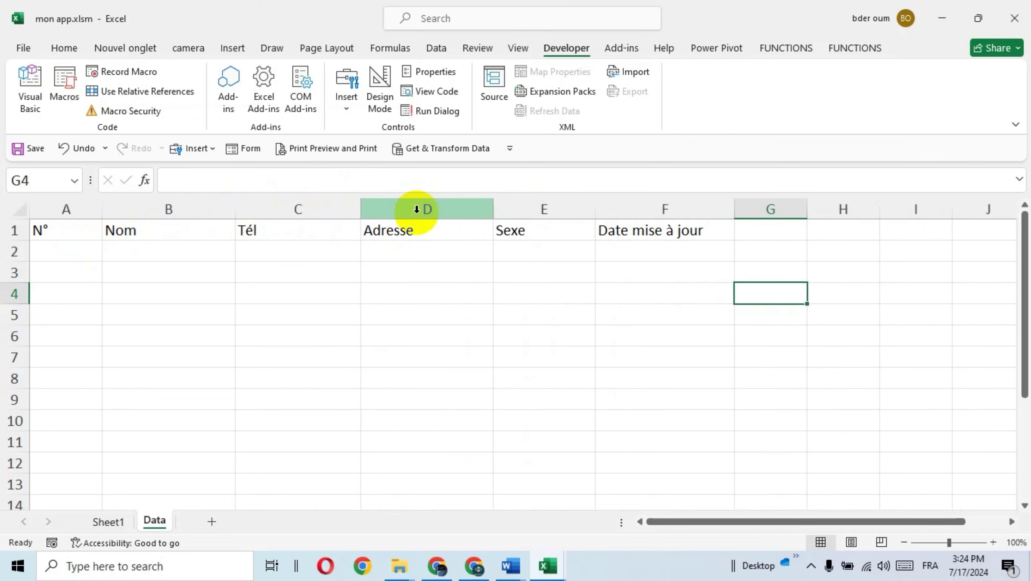
Make columns A–F bold and centred both vertically and horizontally
{"action": "left_click_drag", "start_coordinate": [65, 209], "coordinate": [679, 249]}
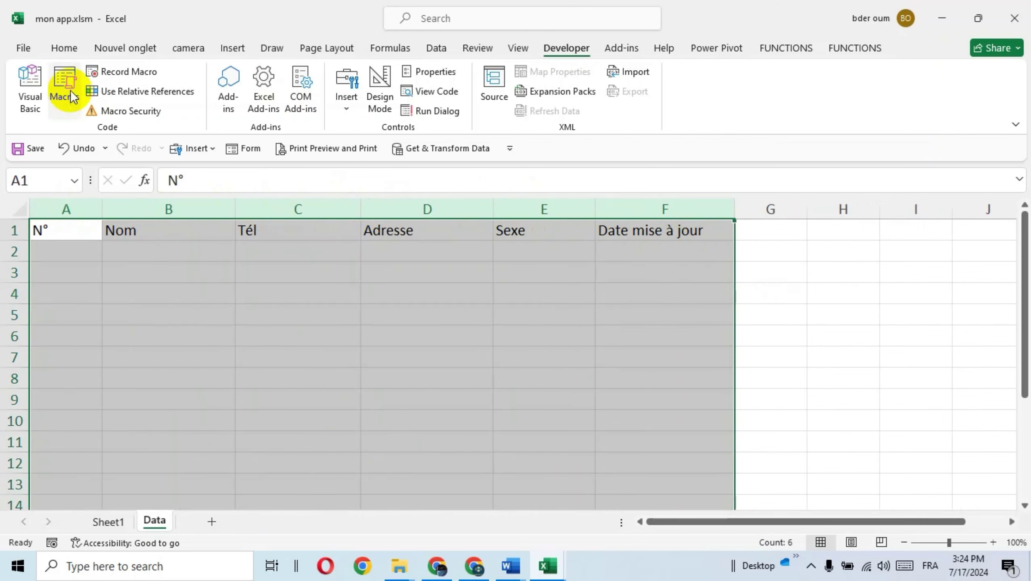
{"action": "left_click", "coordinate": [65, 48]}
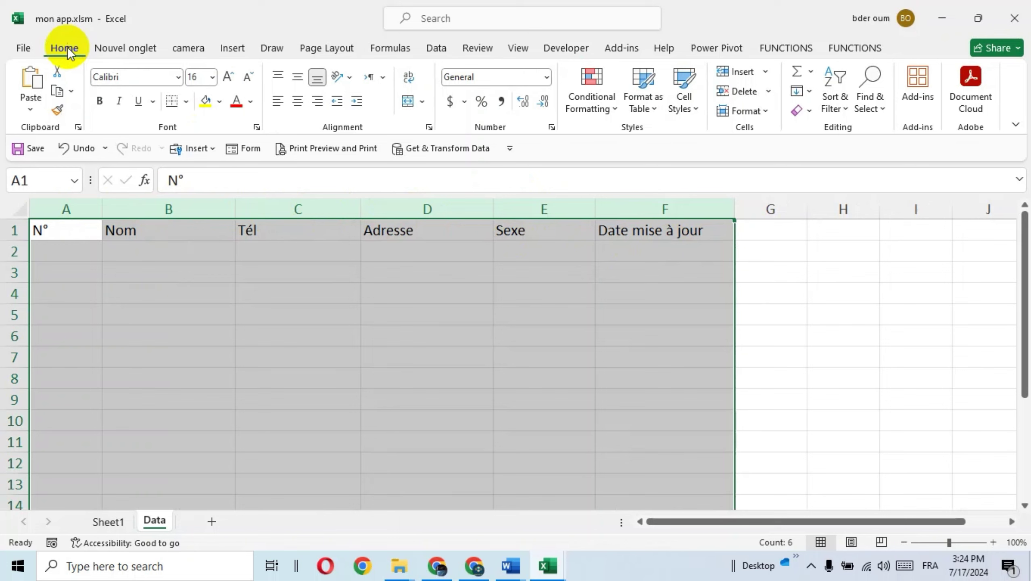
{"action": "left_click", "coordinate": [99, 101]}
{"action": "left_click", "coordinate": [297, 77]}
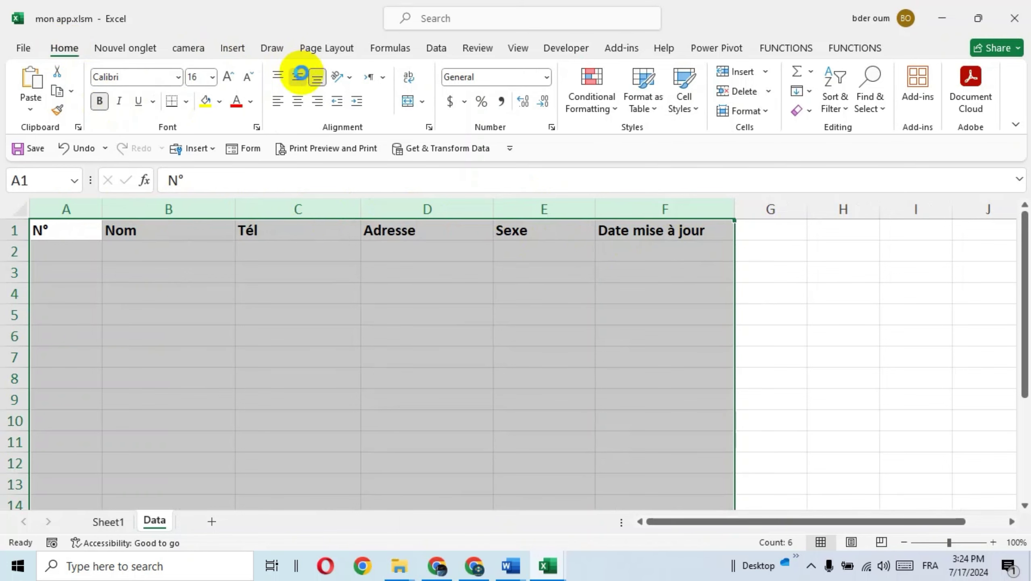
{"action": "left_click", "coordinate": [298, 101]}
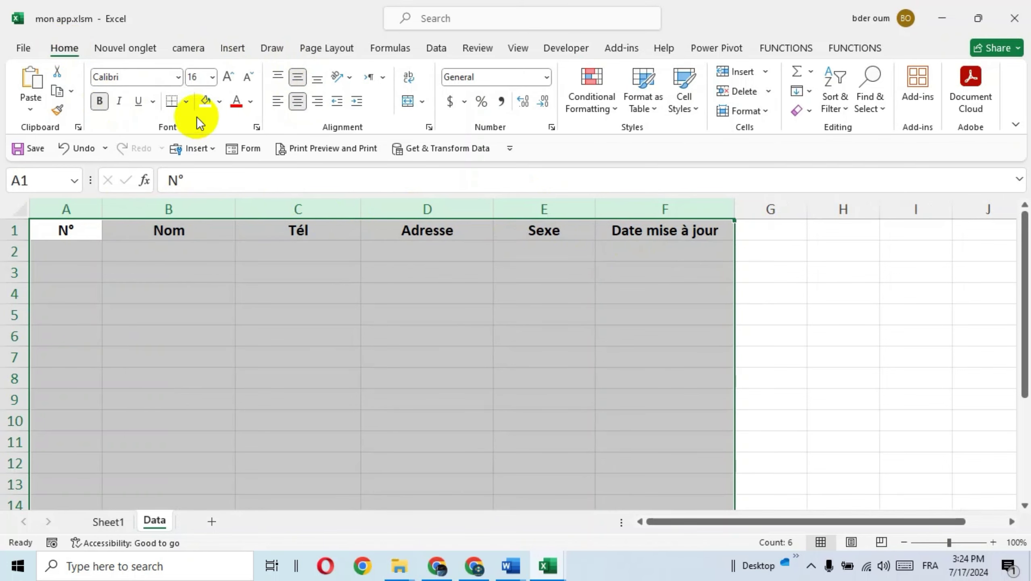
Apply All Borders to columns A–F, then deselect them
{"action": "left_click", "coordinate": [191, 107]}
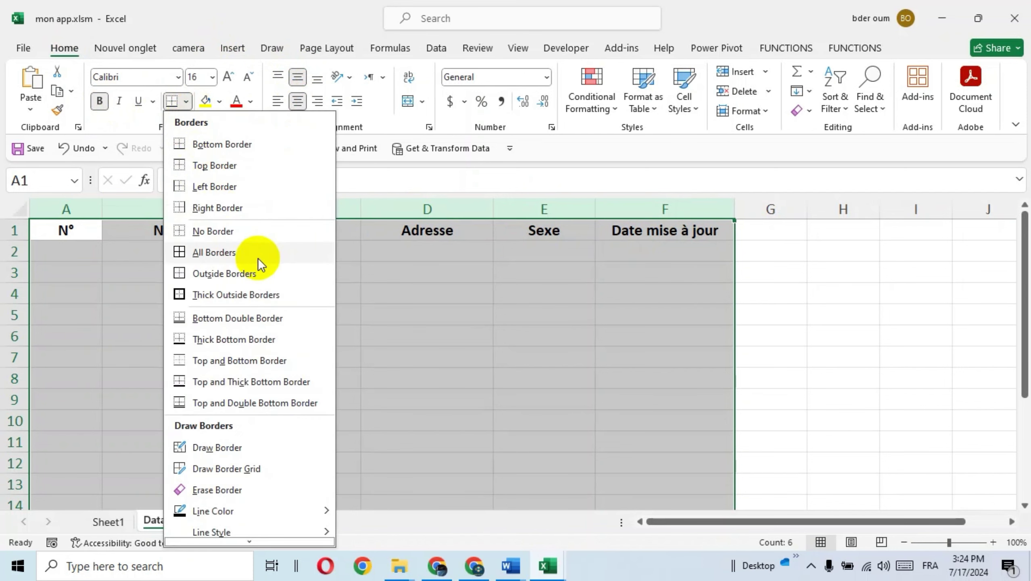
{"action": "left_click", "coordinate": [238, 254]}
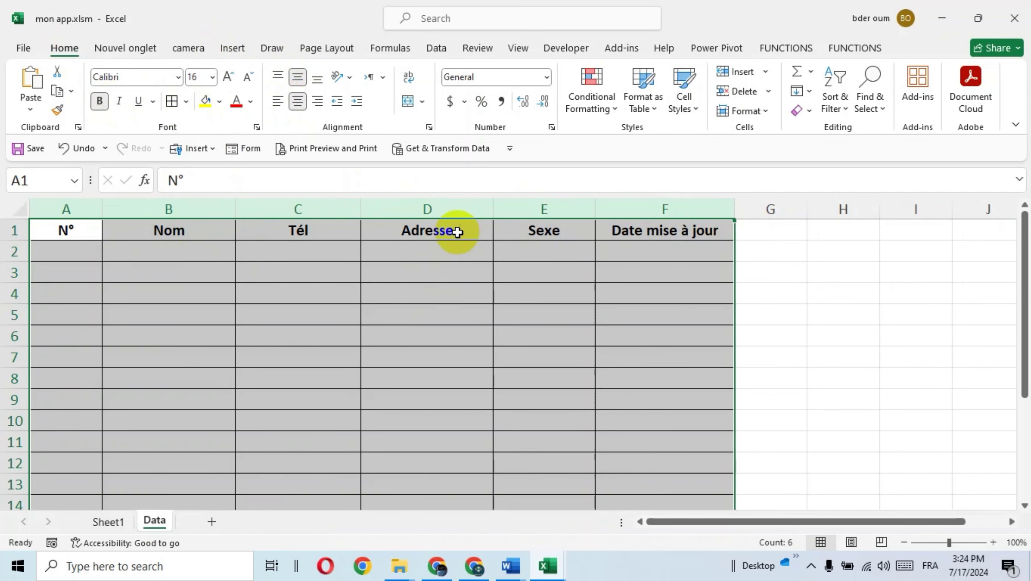
{"action": "left_click", "coordinate": [265, 261]}
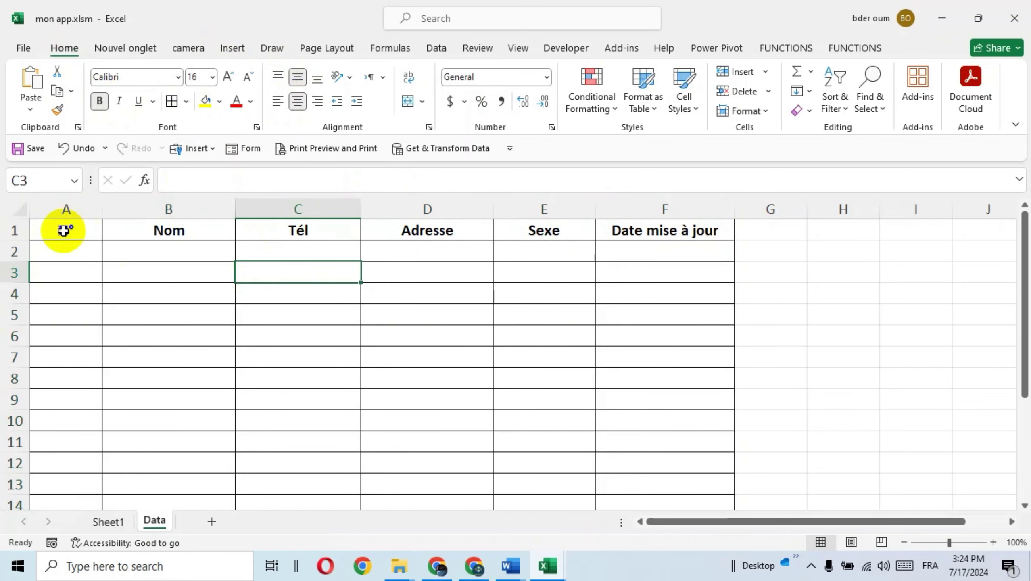
Give the header row A1:F1 a light orange fill, then deselect it
{"action": "left_click_drag", "start_coordinate": [63, 226], "coordinate": [699, 231]}
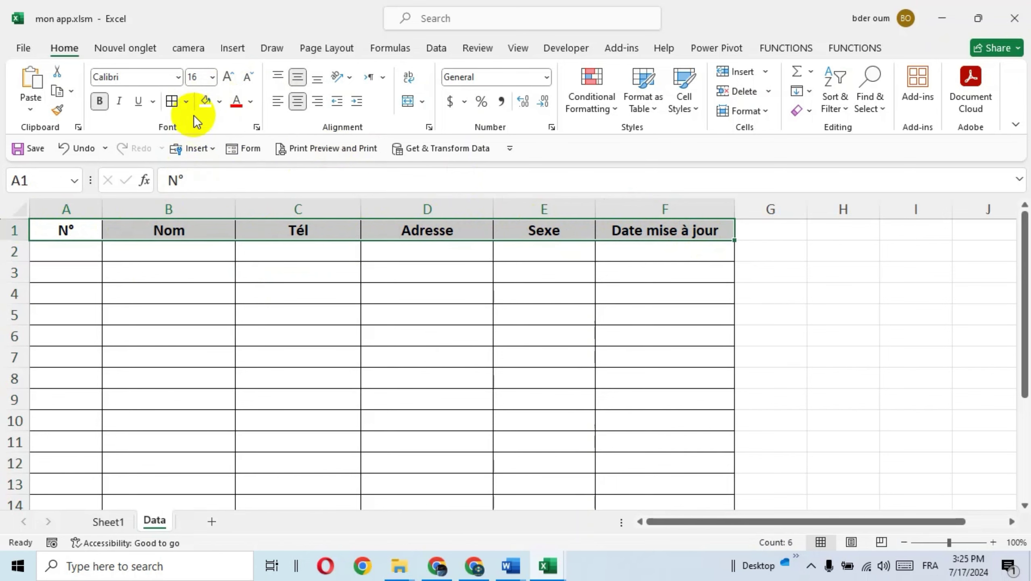
{"action": "left_click", "coordinate": [219, 102]}
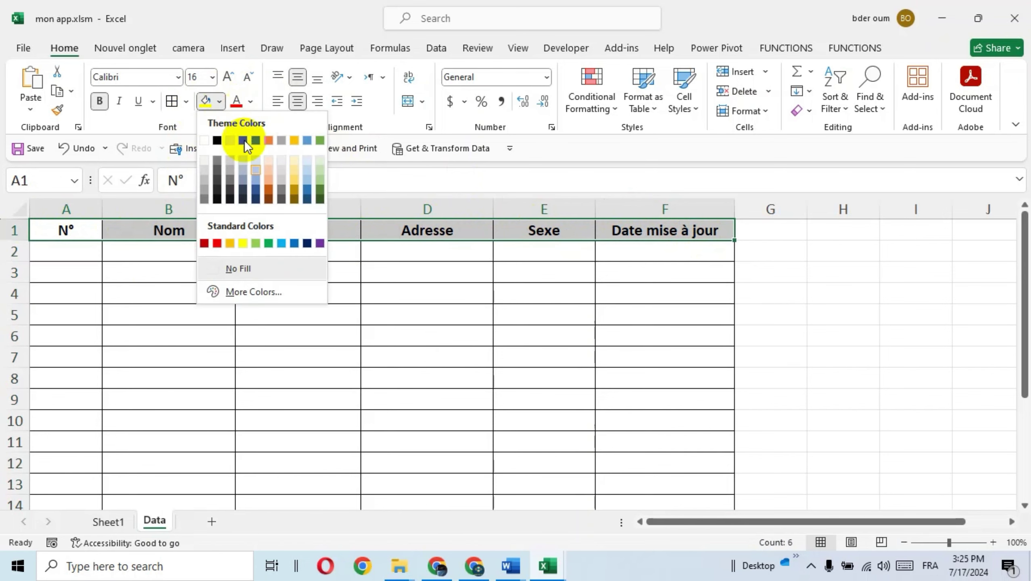
{"action": "left_click", "coordinate": [268, 179]}
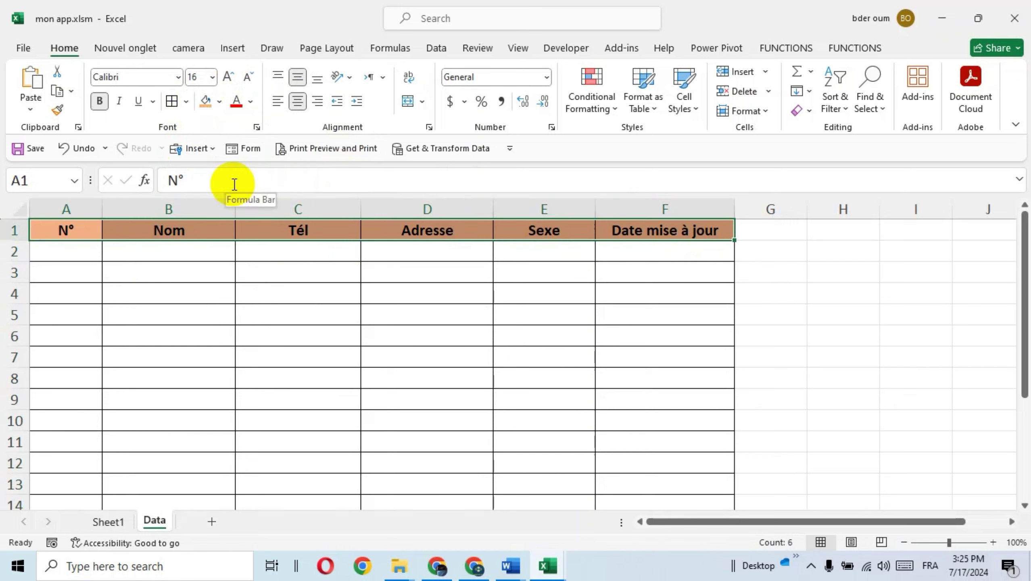
{"action": "left_click", "coordinate": [773, 246]}
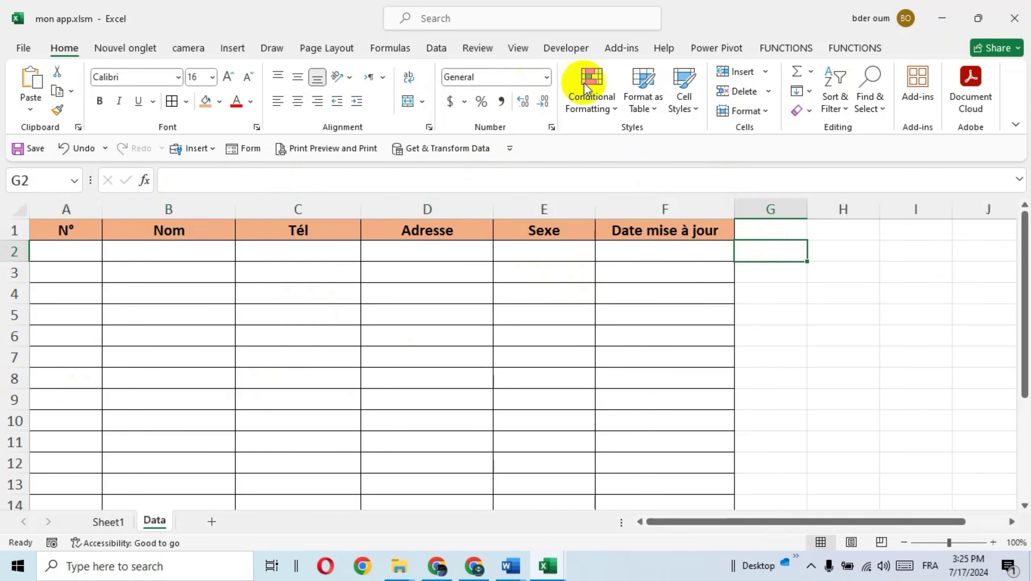
Open UserForm1's code from the Developer tab and delete the generated UserForm_Click stub
{"action": "left_click", "coordinate": [559, 48]}
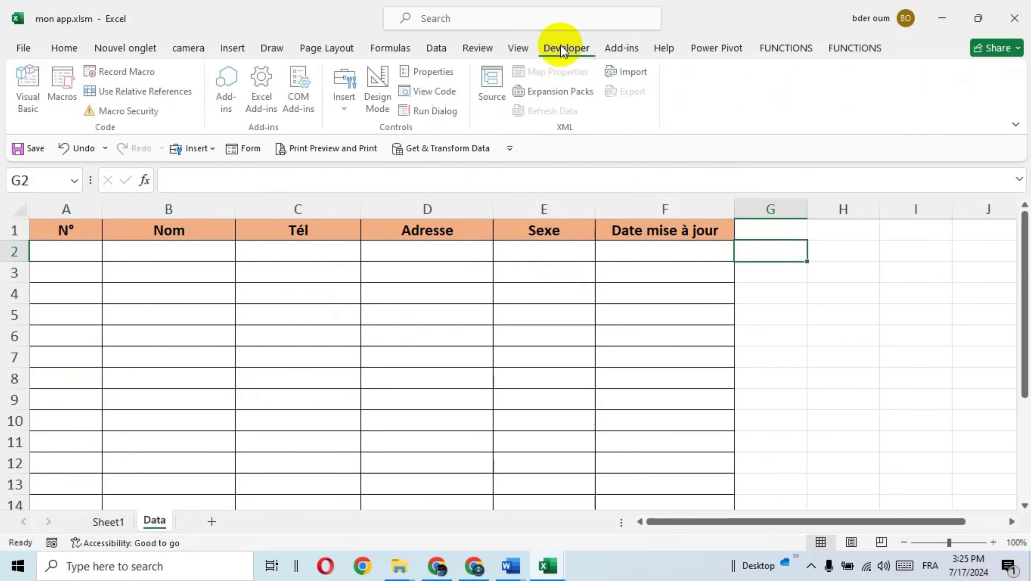
{"action": "left_click", "coordinate": [25, 84]}
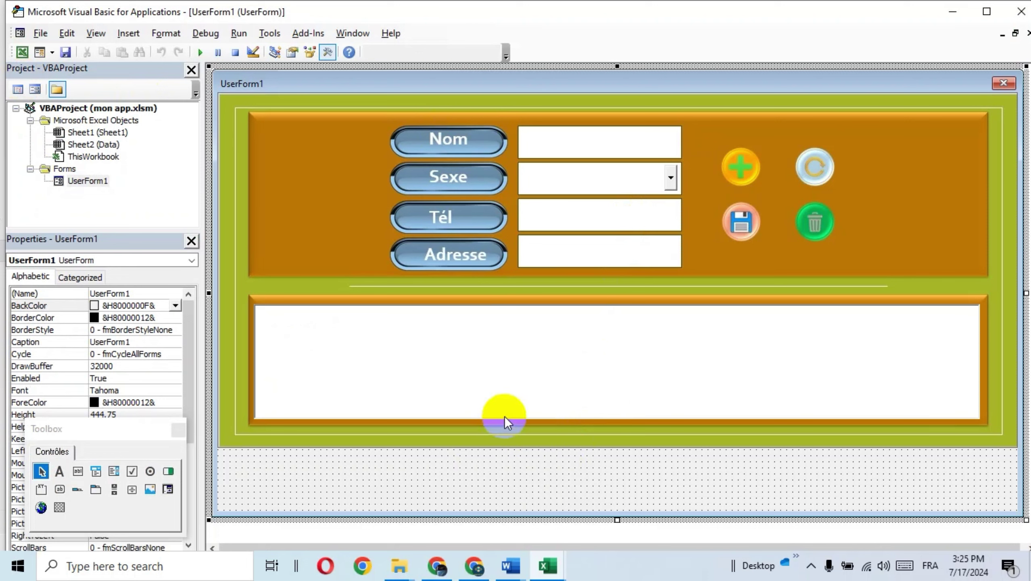
{"action": "double_click", "coordinate": [462, 473]}
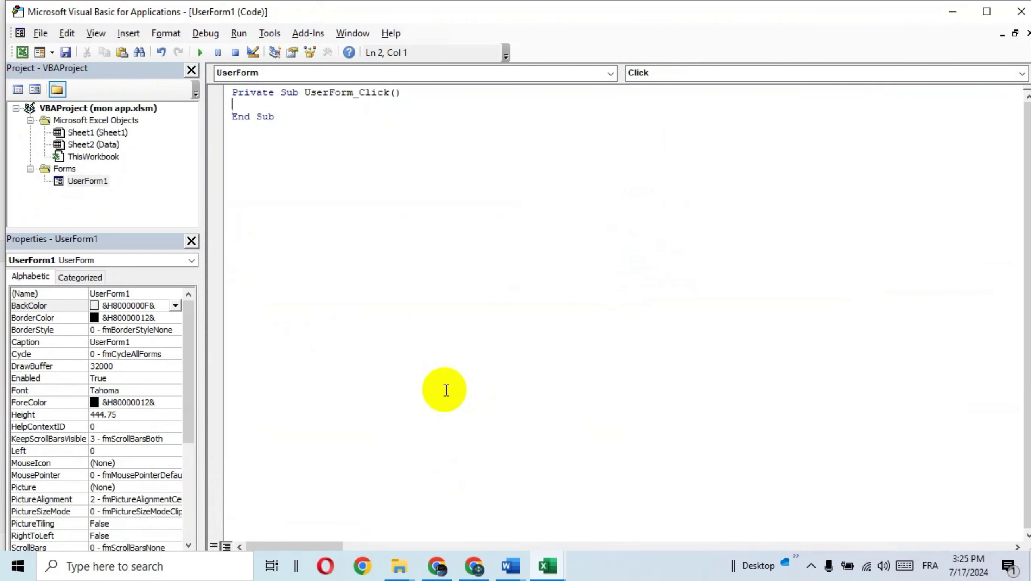
{"action": "key", "text": "ctrl+a"}
{"action": "key", "text": "Delete"}
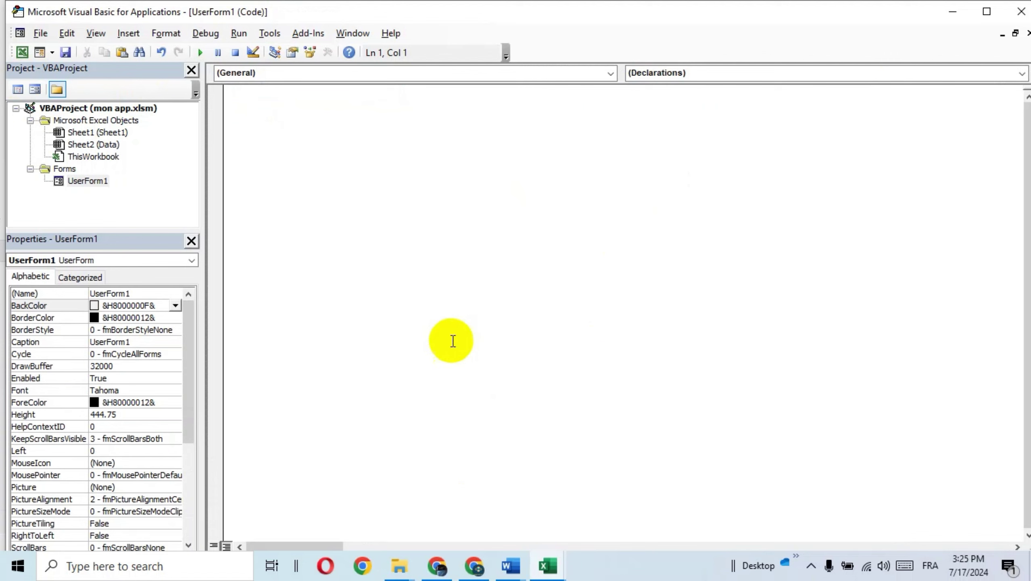
{"action": "mouse_move", "coordinate": [510, 567]}
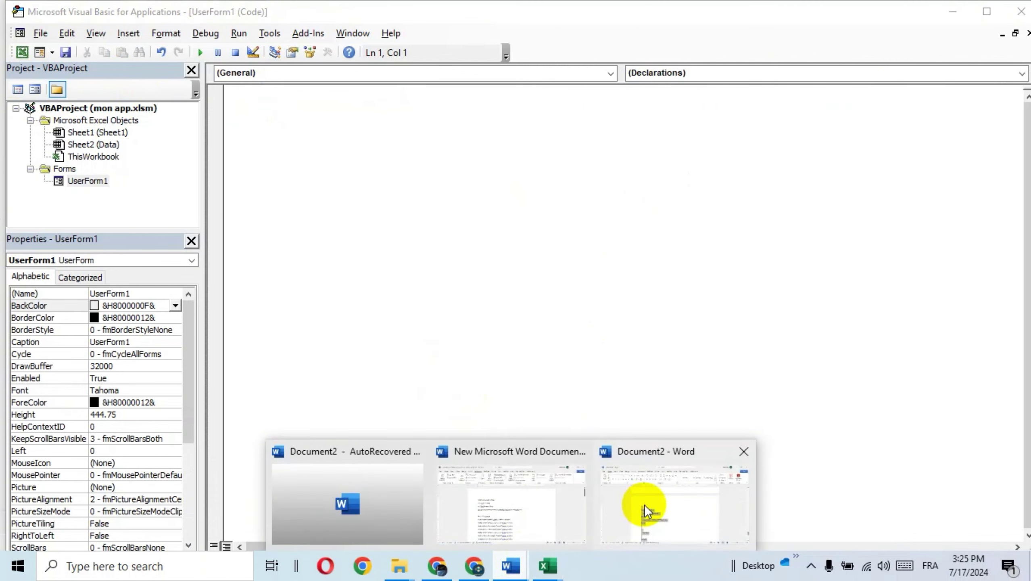
Copy the selected macro code from Document2 in Word, then minimize Word
{"action": "left_click", "coordinate": [647, 506]}
{"action": "right_click", "coordinate": [360, 333]}
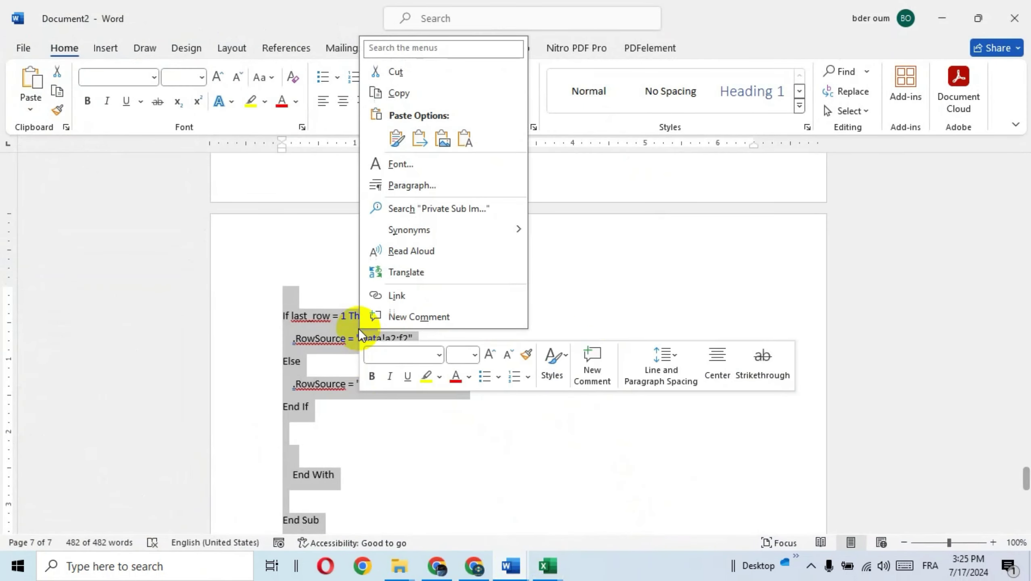
{"action": "left_click", "coordinate": [423, 101]}
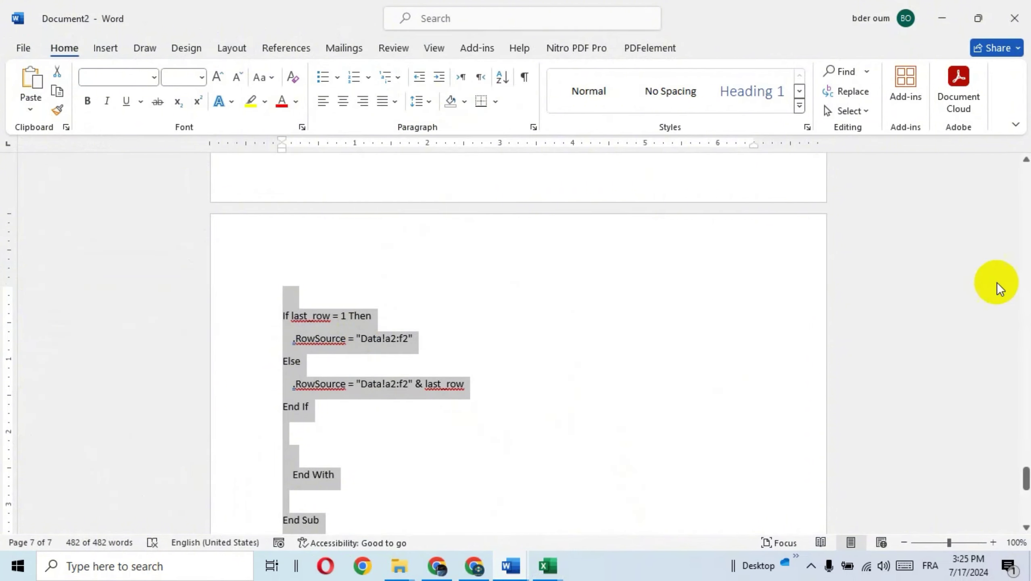
{"action": "mouse_move", "coordinate": [1025, 475]}
{"action": "left_mouse_down"}
{"action": "mouse_move", "coordinate": [1024, 292]}
{"action": "mouse_move", "coordinate": [1014, 274]}
{"action": "left_mouse_up"}
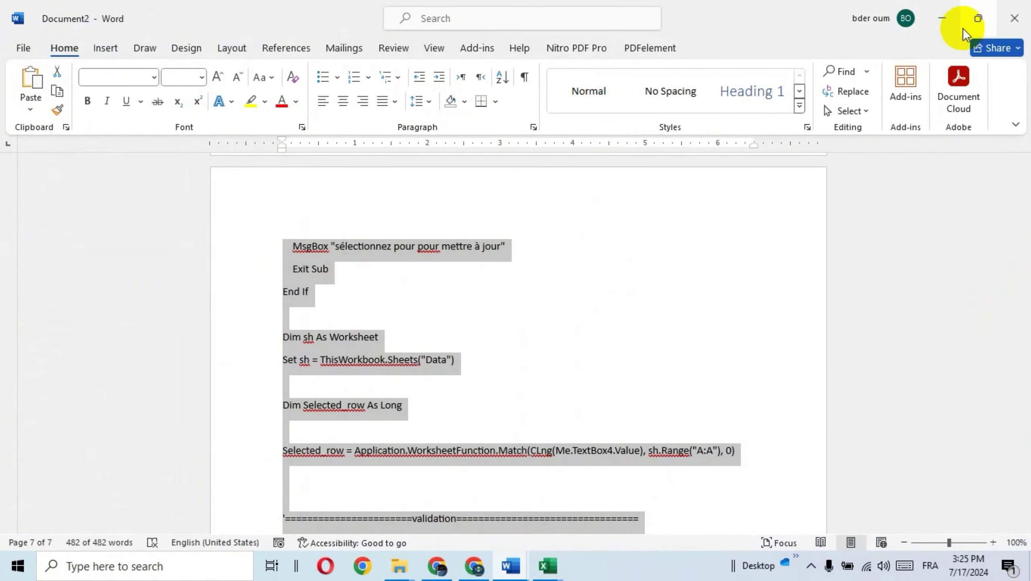
{"action": "left_click", "coordinate": [943, 18]}
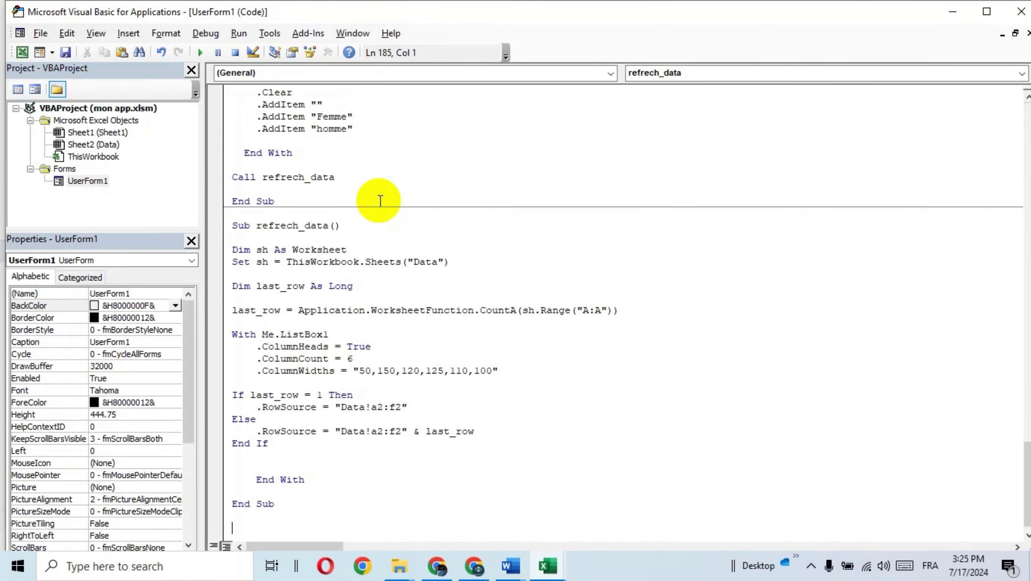
Dismiss the SHAREit notification and run UserForm1 to show the N°–Date mise à jour headers
{"action": "scroll", "coordinate": [380, 201], "scroll_direction": "up", "scroll_amount": 5}
{"action": "scroll", "coordinate": [380, 200], "scroll_direction": "up", "scroll_amount": 5}
{"action": "scroll", "coordinate": [380, 201], "scroll_direction": "up", "scroll_amount": 5}
{"action": "scroll", "coordinate": [380, 201], "scroll_direction": "up", "scroll_amount": 3}
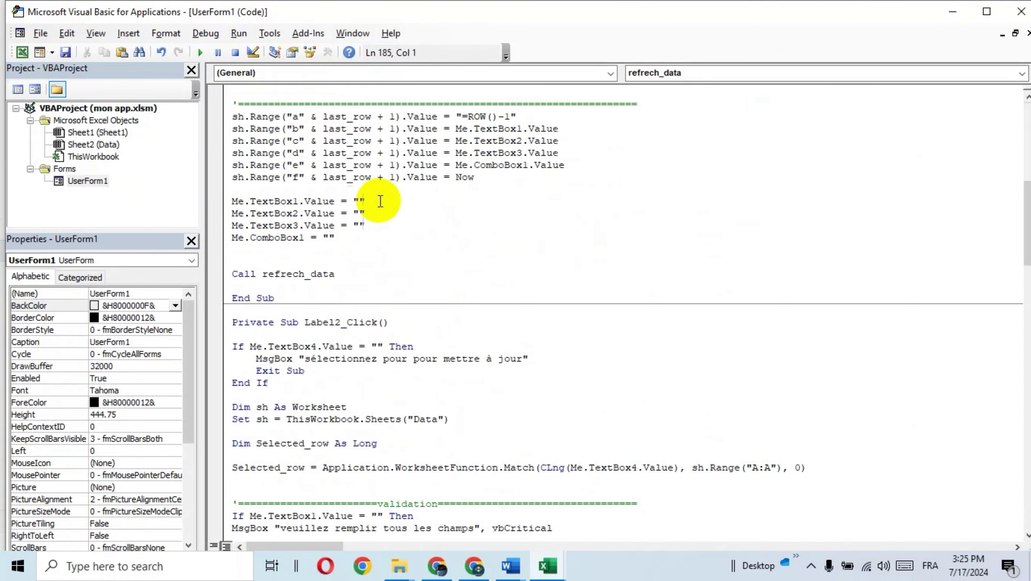
{"action": "scroll", "coordinate": [380, 201], "scroll_direction": "up", "scroll_amount": 4}
{"action": "scroll", "coordinate": [380, 201], "scroll_direction": "up", "scroll_amount": 7}
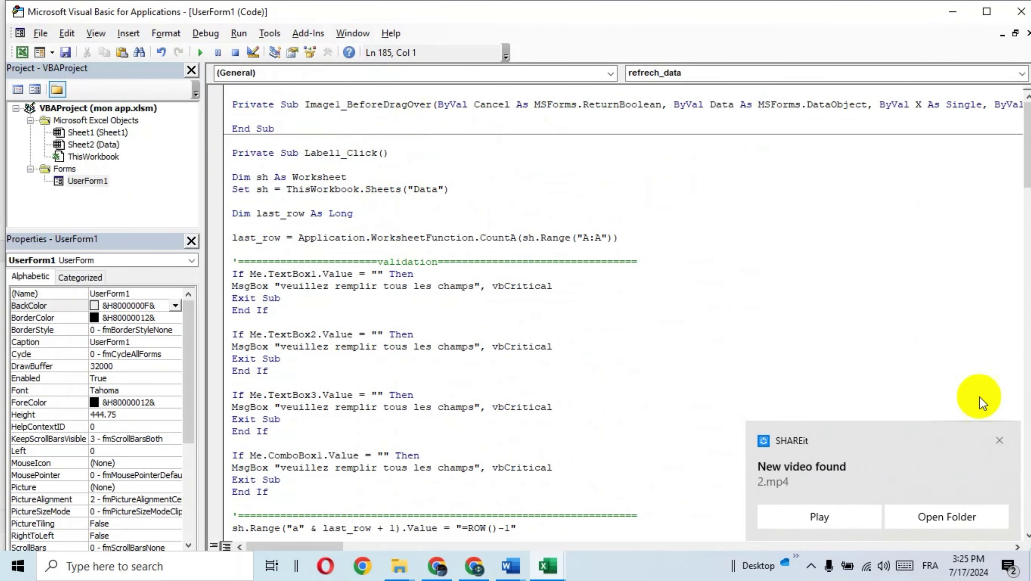
{"action": "left_click", "coordinate": [999, 438]}
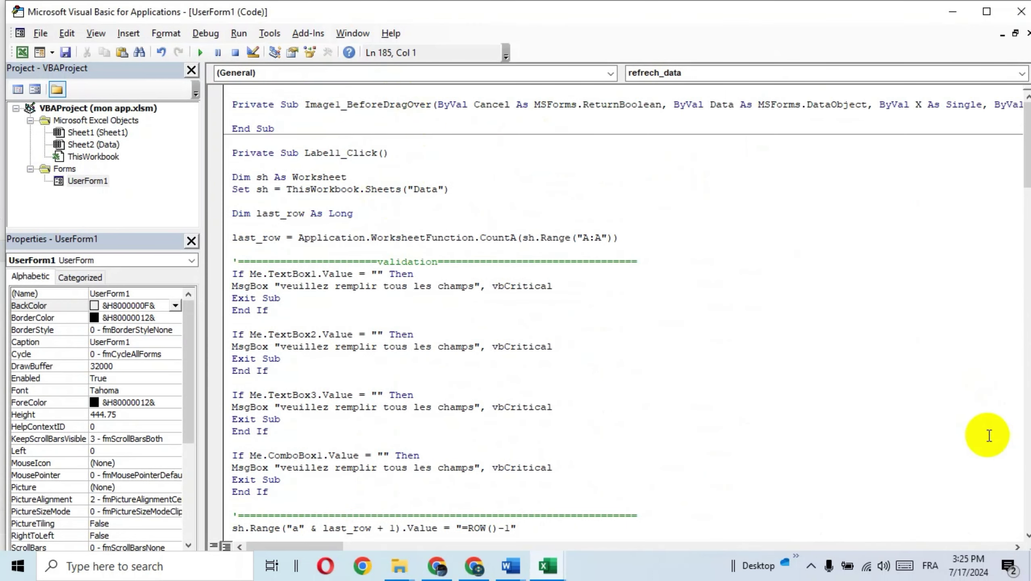
{"action": "left_click", "coordinate": [200, 52]}
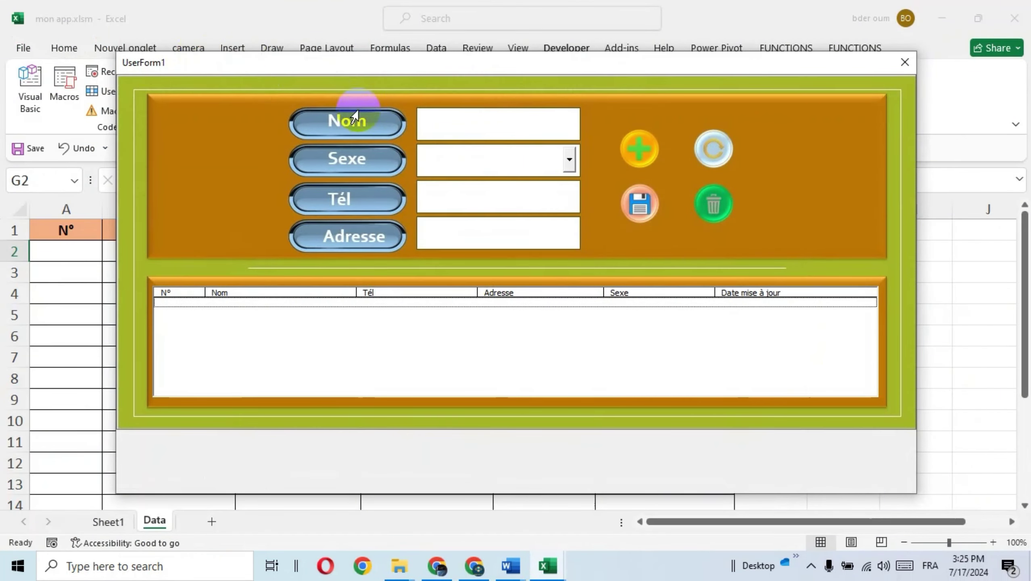
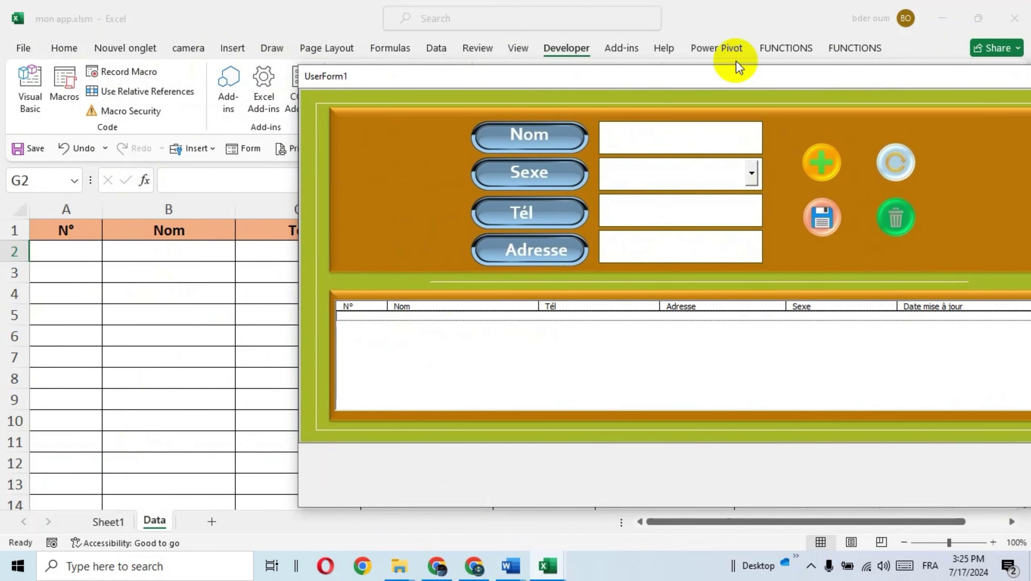
Move the running UserForm1 up and left so its fields and empty list table are fully visible
{"action": "left_click_drag", "start_coordinate": [729, 80], "coordinate": [484, 56]}
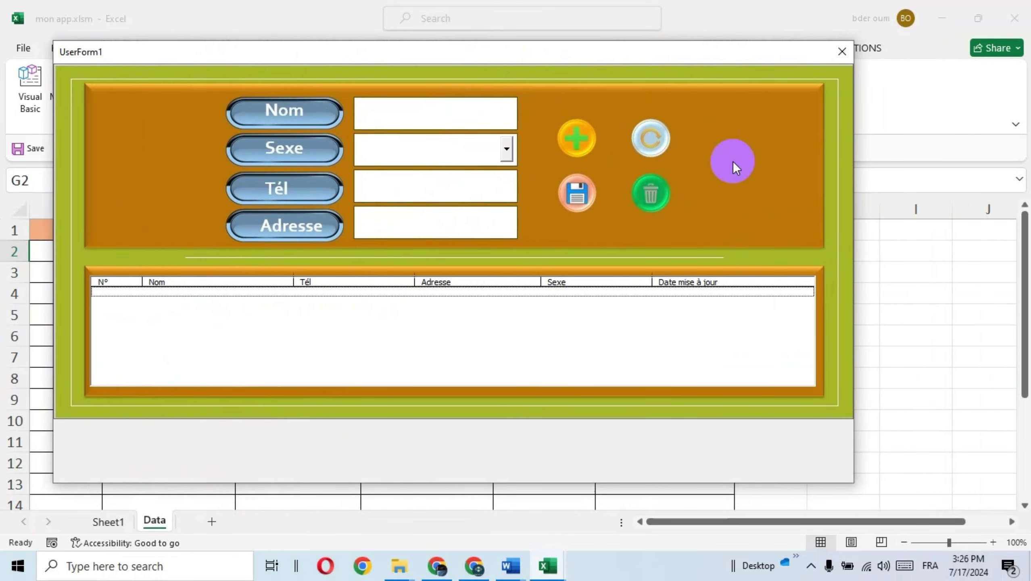
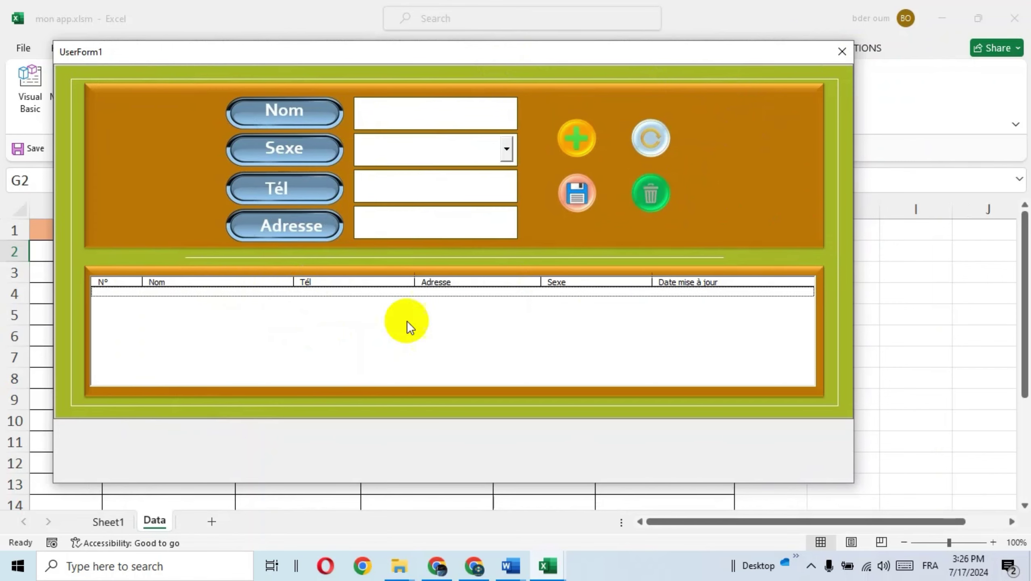
Give ListBox1 a Tahoma Bold size-14 font in the Properties window
{"action": "left_click", "coordinate": [840, 53]}
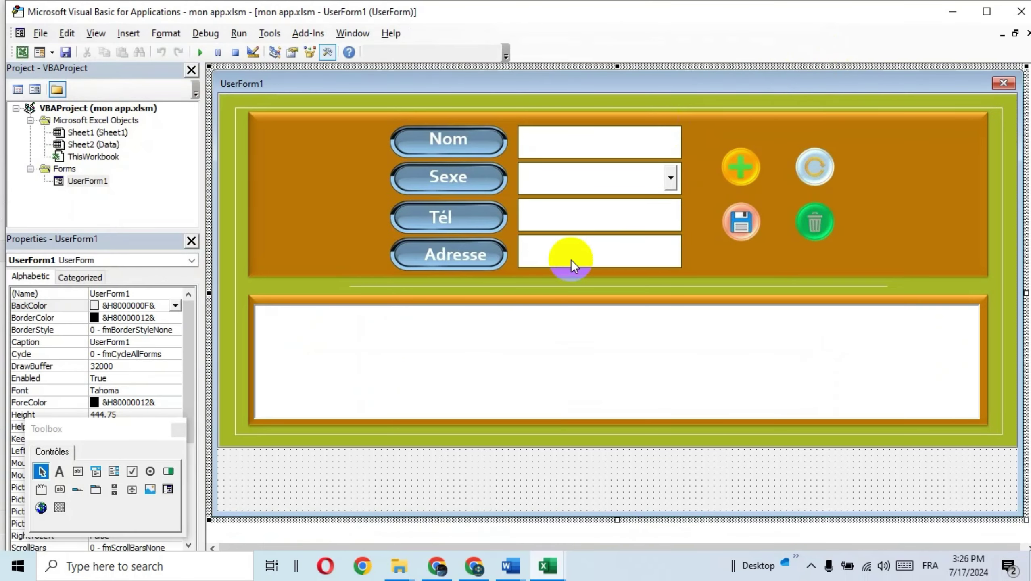
{"action": "left_click", "coordinate": [472, 352]}
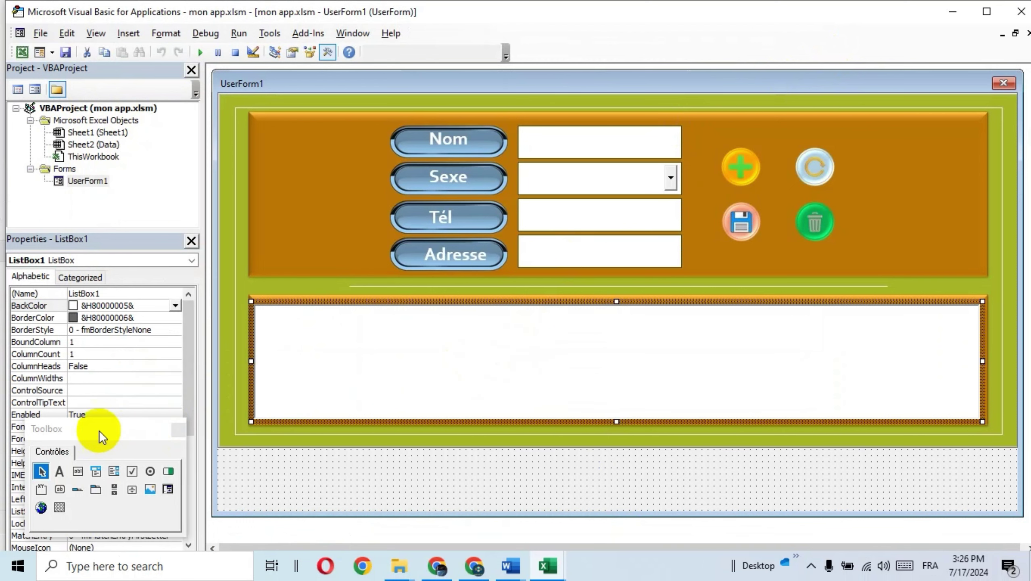
{"action": "left_click_drag", "start_coordinate": [99, 431], "coordinate": [361, 436]}
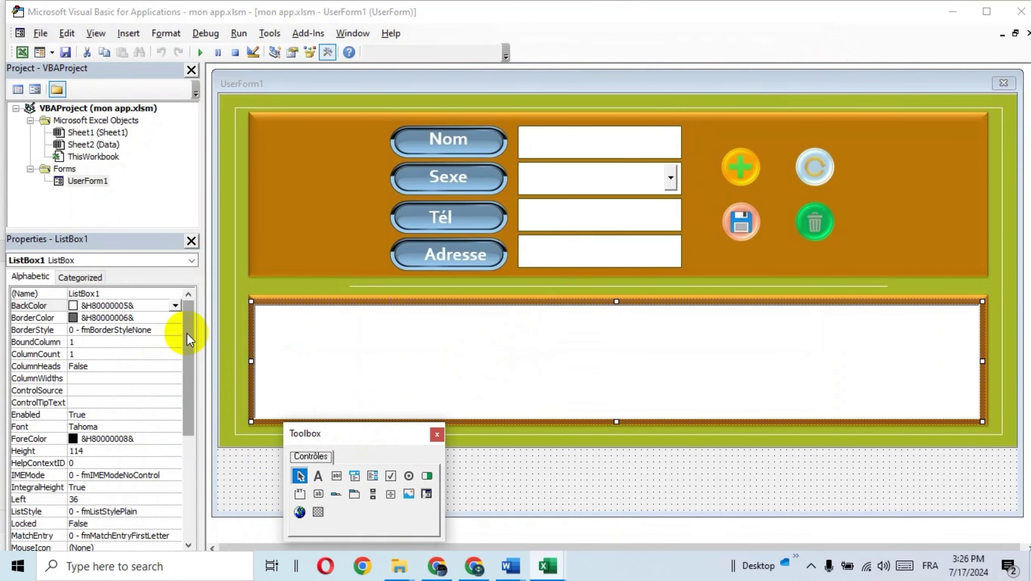
{"action": "left_click_drag", "start_coordinate": [187, 333], "coordinate": [189, 374]}
{"action": "left_click", "coordinate": [118, 353]}
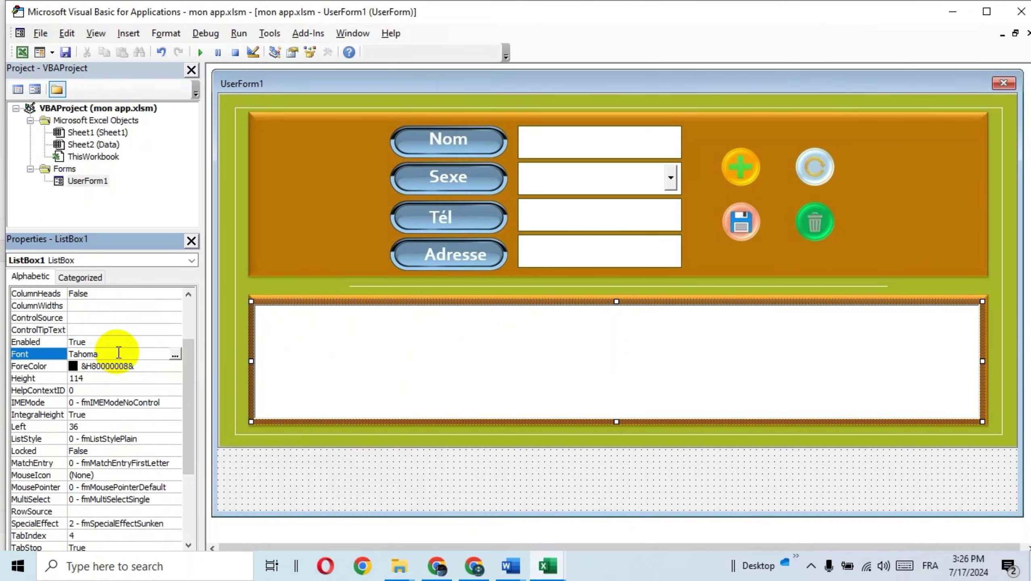
{"action": "left_click", "coordinate": [175, 352]}
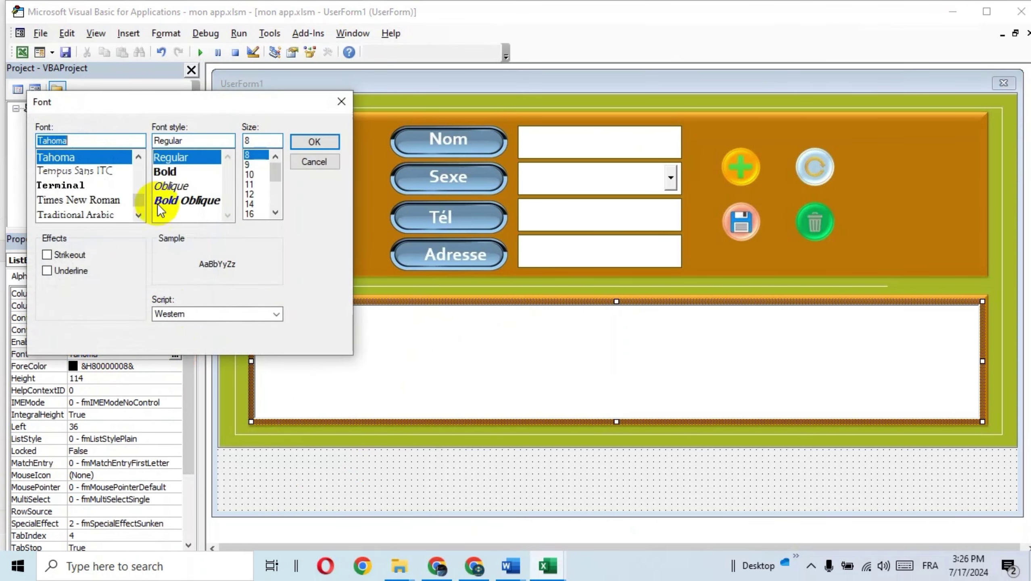
{"action": "left_click", "coordinate": [164, 172]}
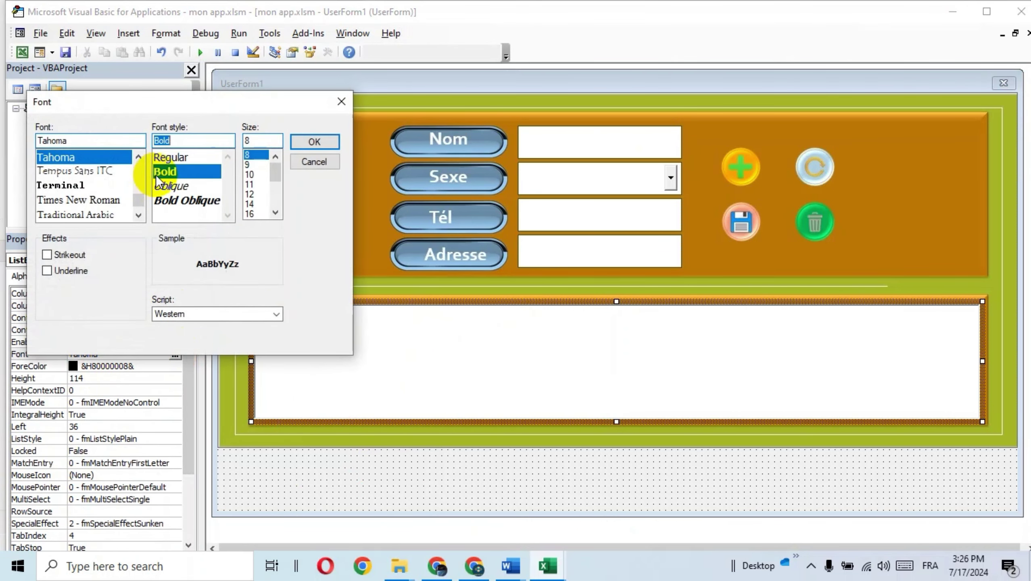
{"action": "left_click", "coordinate": [252, 203]}
{"action": "left_click", "coordinate": [314, 142]}
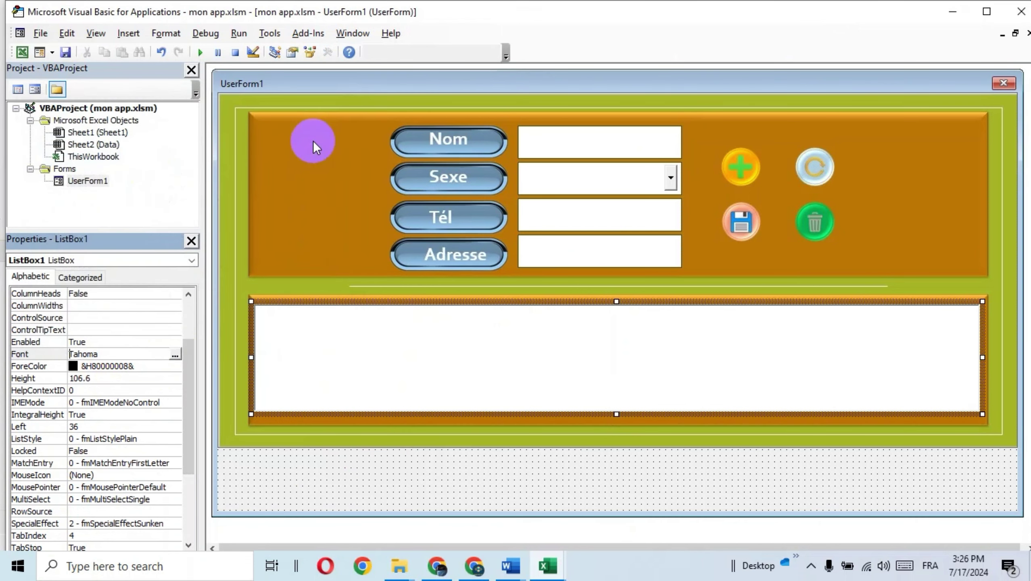
Run UserForm1 to preview the larger bold list headings
{"action": "left_click", "coordinate": [199, 53]}
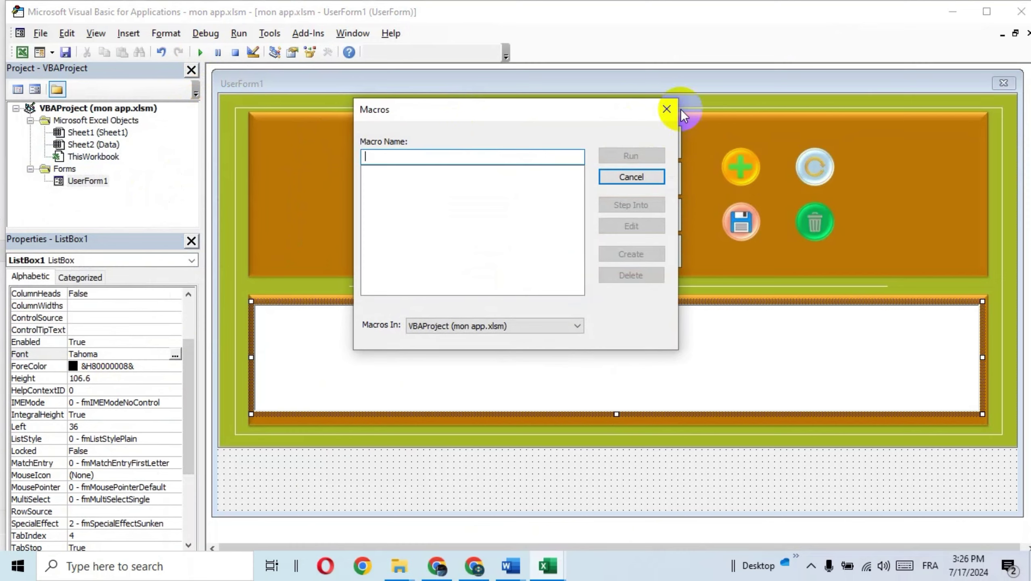
{"action": "left_click", "coordinate": [669, 106]}
{"action": "left_click", "coordinate": [268, 100]}
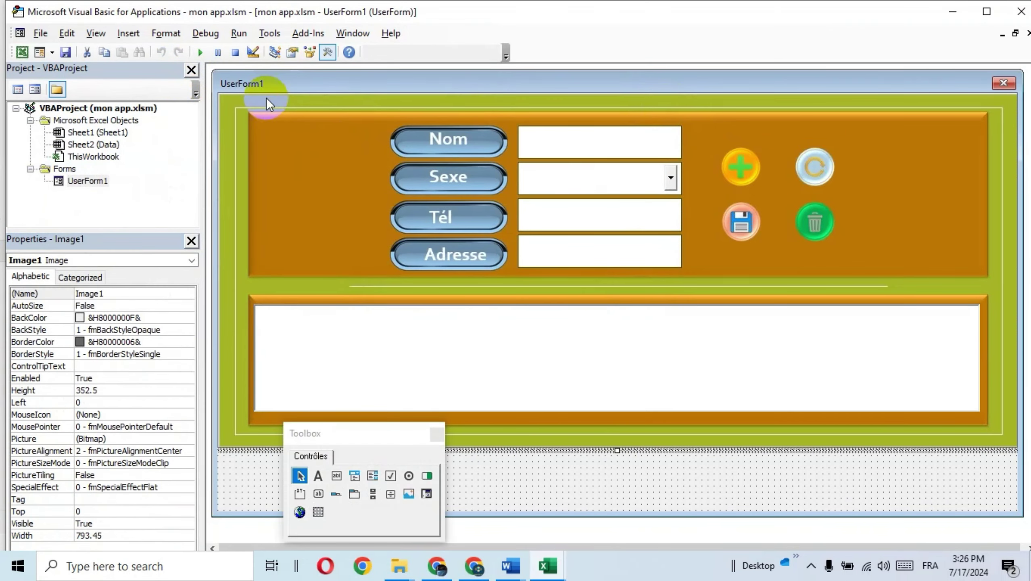
{"action": "left_click", "coordinate": [200, 47]}
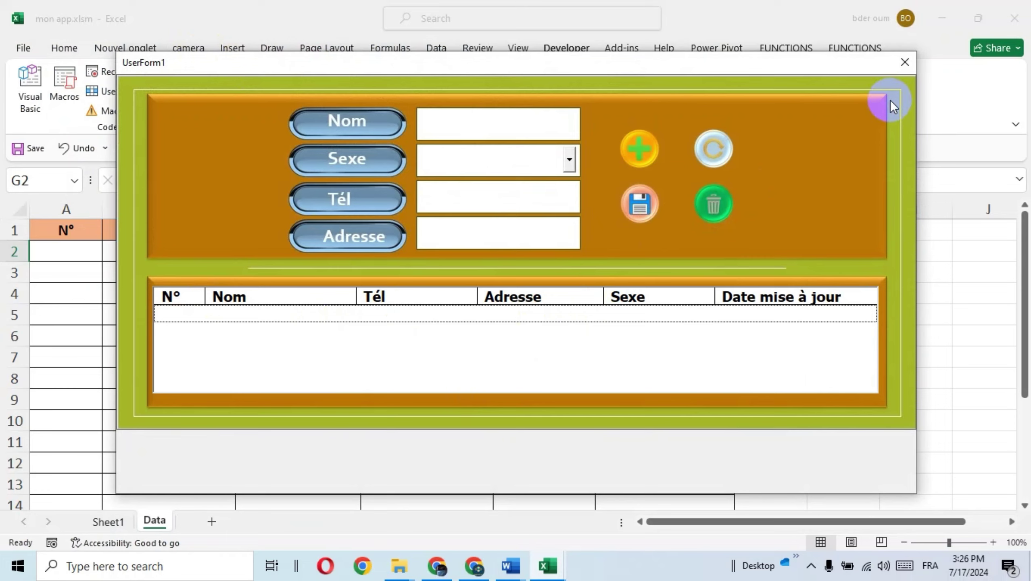
{"action": "left_click", "coordinate": [904, 62]}
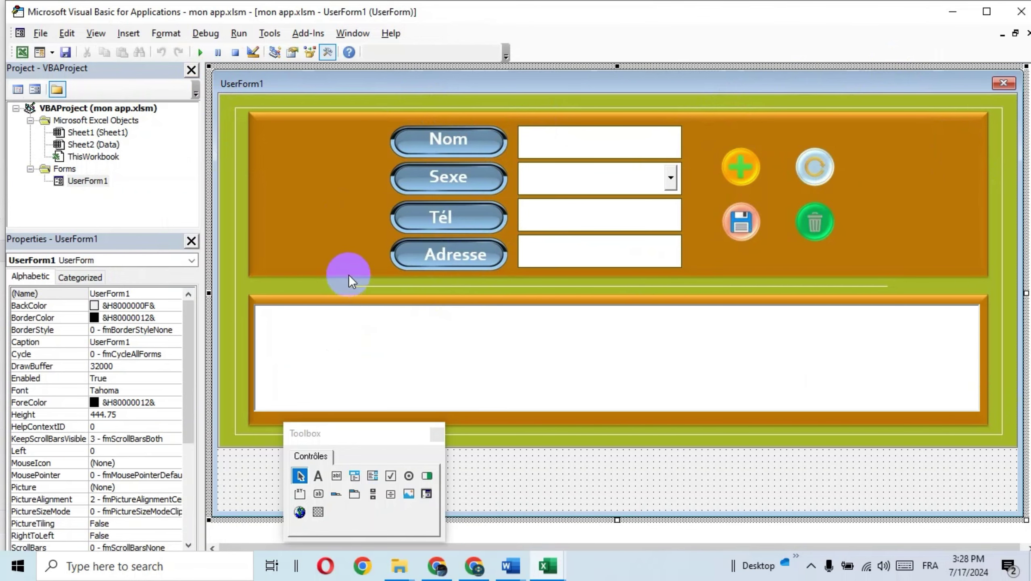
{"action": "left_click", "coordinate": [324, 217]}
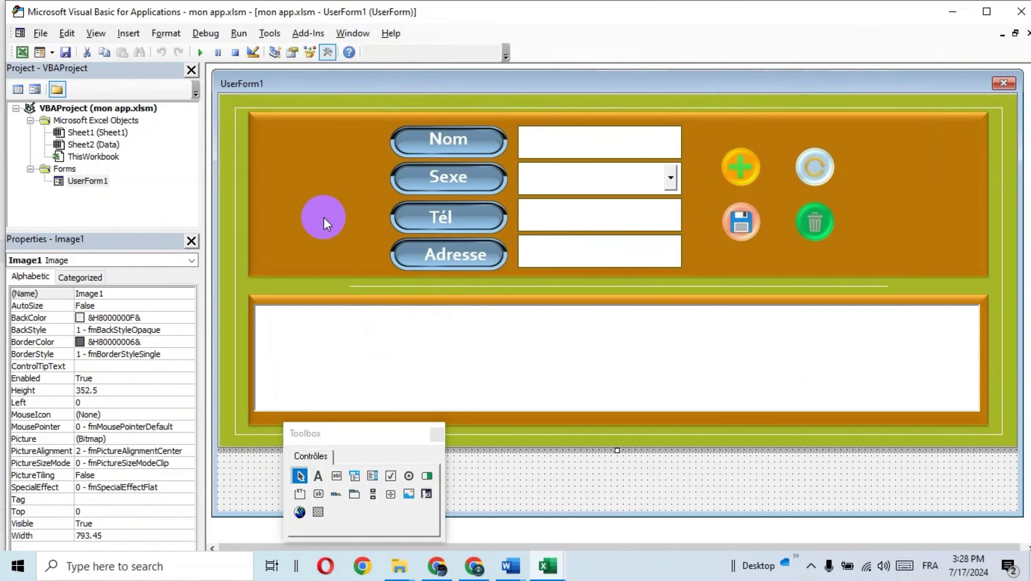
{"action": "left_click", "coordinate": [201, 52]}
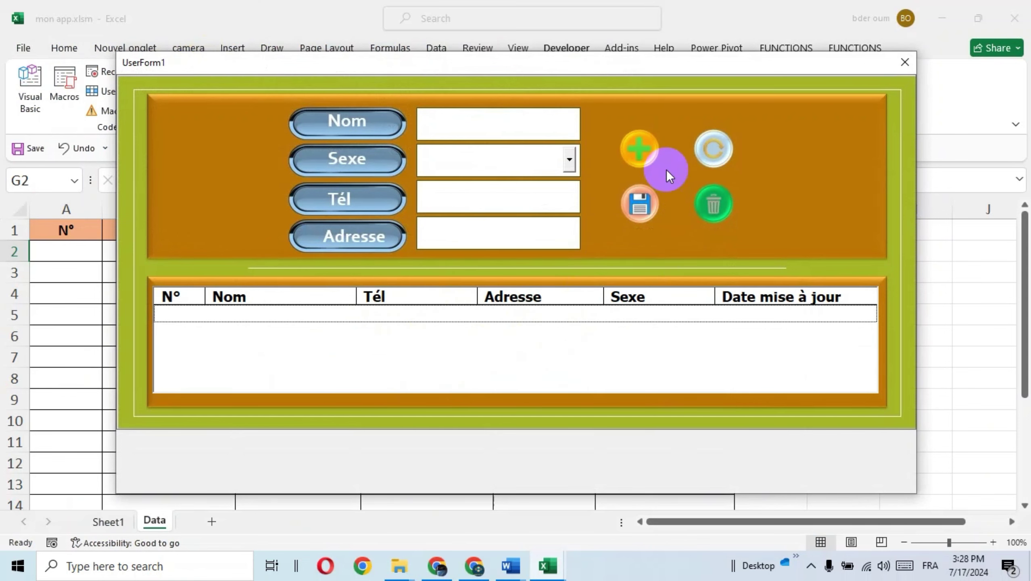
Add a contact with name, sex homme, phone number and address France
{"action": "left_click", "coordinate": [504, 127]}
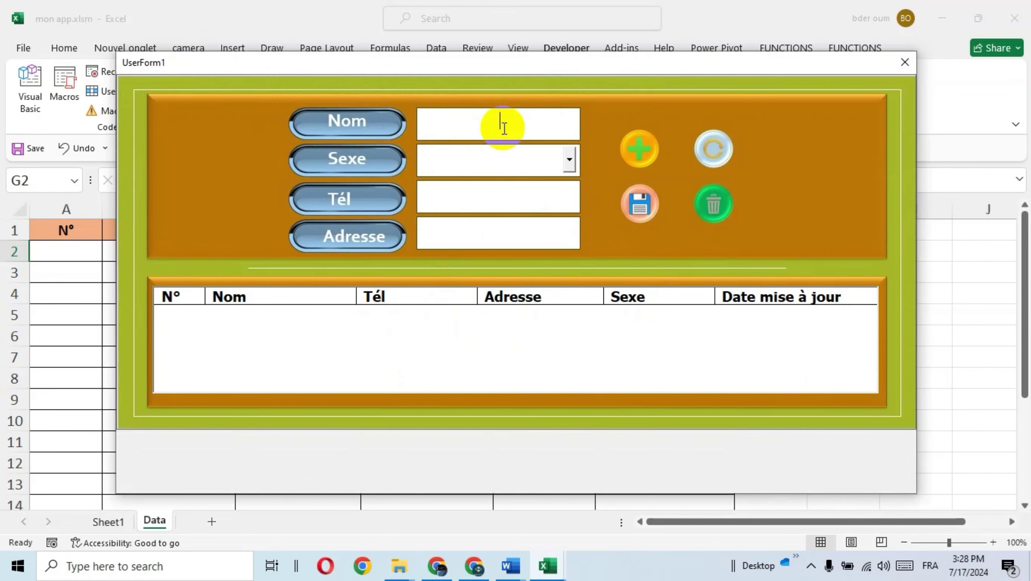
{"action": "type", "text": "P"}
{"action": "type", "text": "aul"}
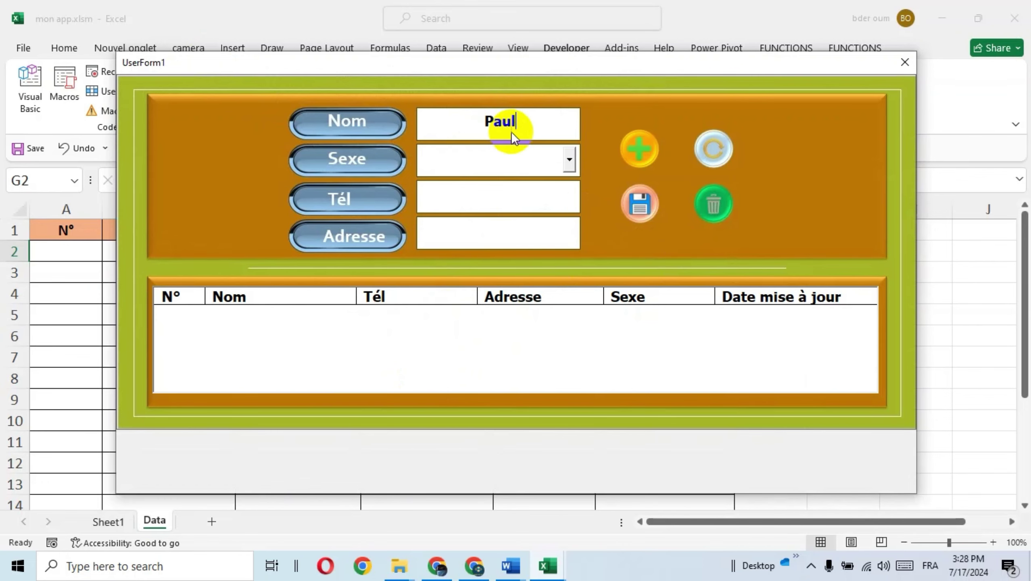
{"action": "left_click", "coordinate": [568, 165]}
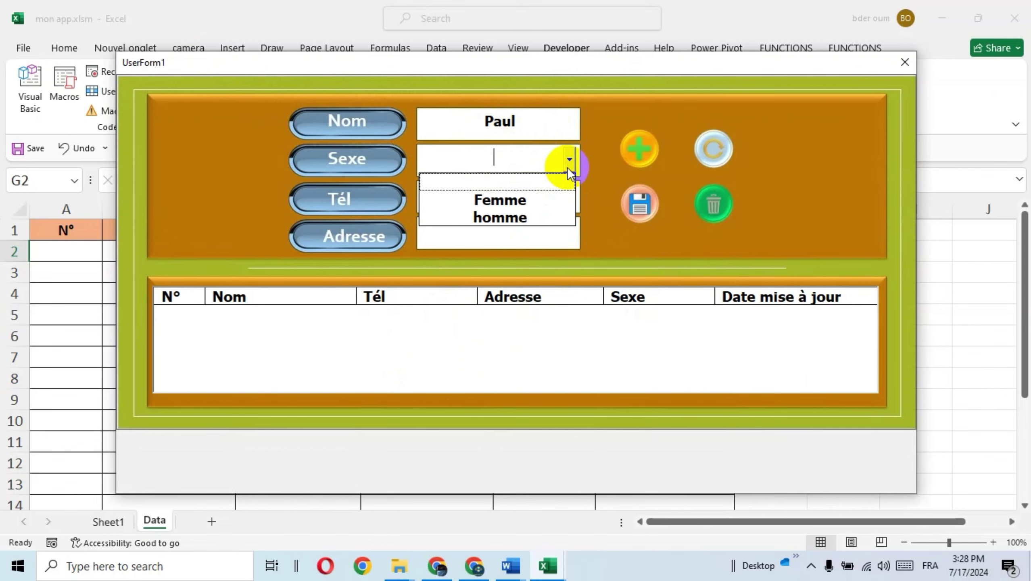
{"action": "left_click", "coordinate": [524, 222]}
{"action": "left_click", "coordinate": [520, 202]}
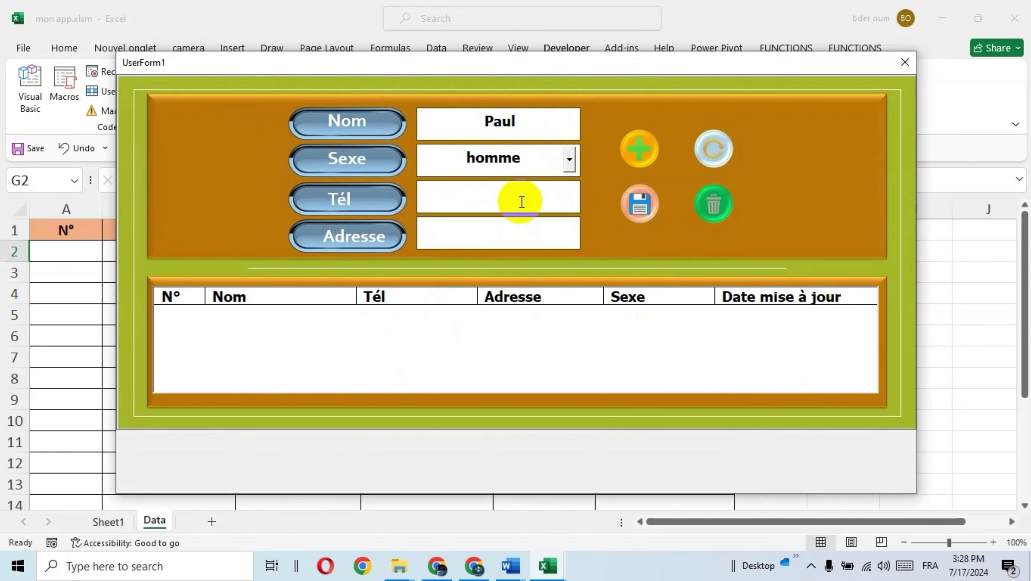
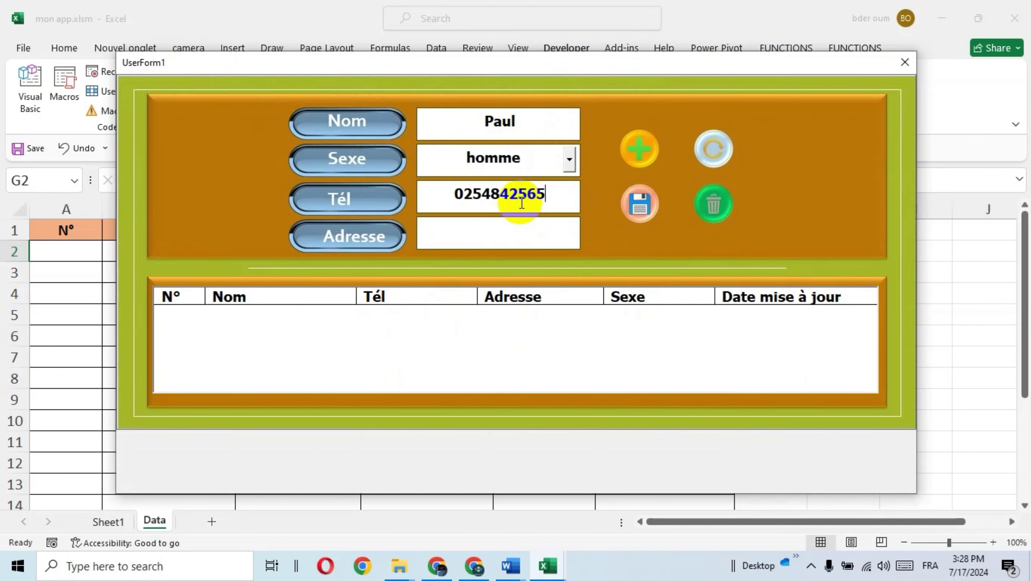
{"action": "left_click", "coordinate": [518, 230]}
{"action": "type", "text": "F"}
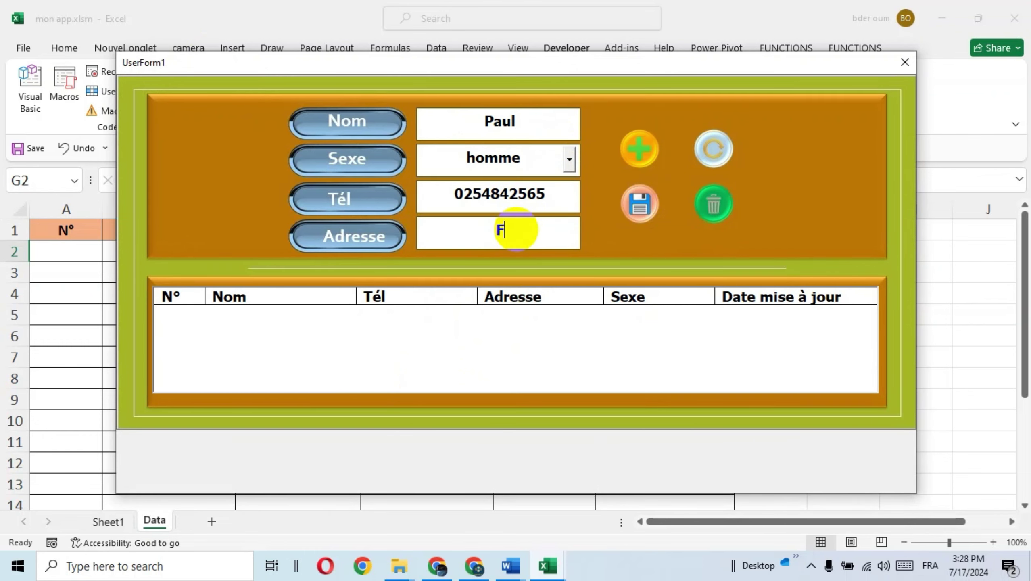
{"action": "type", "text": "rance"}
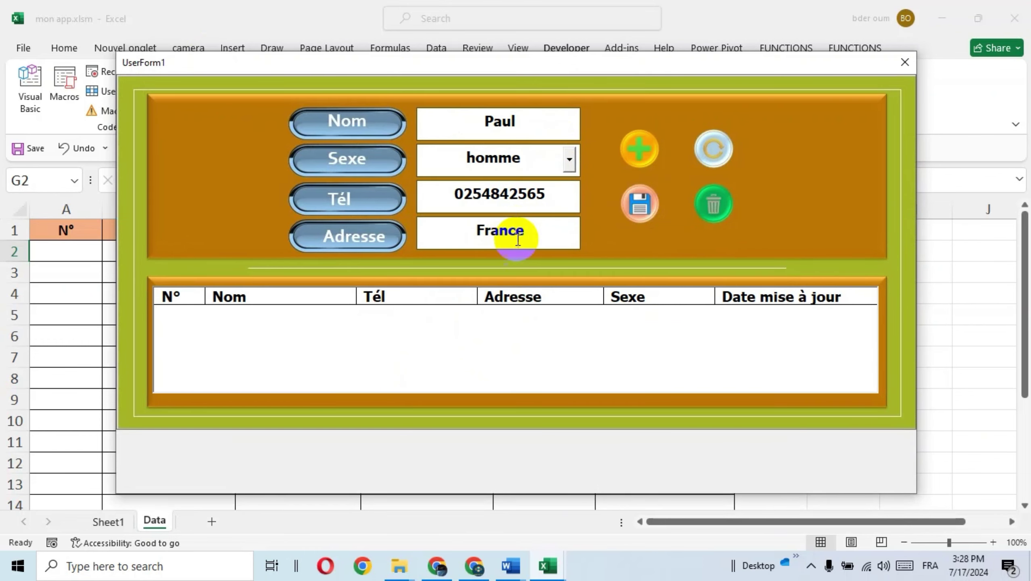
{"action": "left_click", "coordinate": [644, 147]}
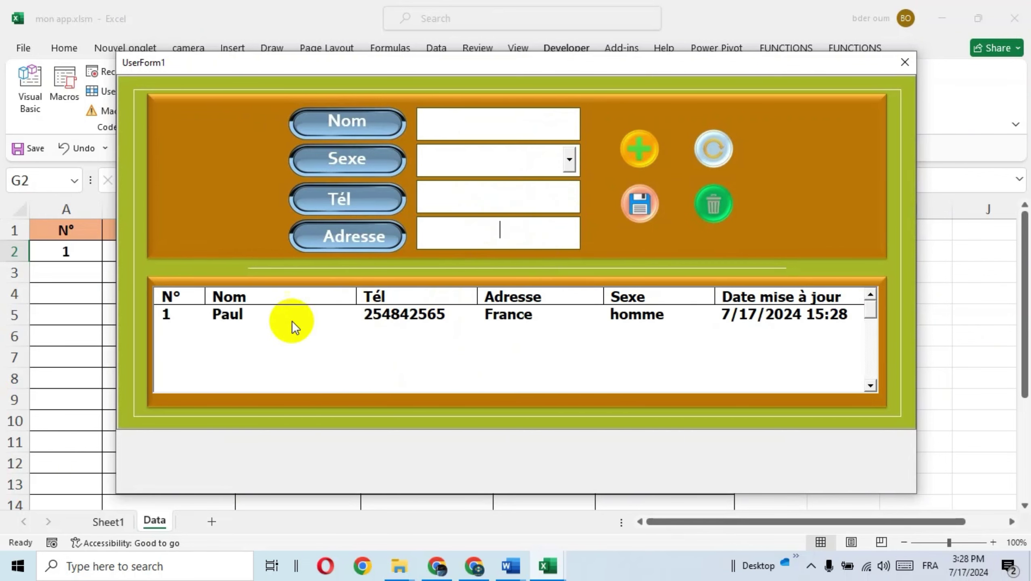
Add another contact with name, sex homme, phone number and address Italy
{"action": "mouse_move", "coordinate": [305, 80]}
{"action": "left_mouse_down"}
{"action": "mouse_move", "coordinate": [403, 76]}
{"action": "mouse_move", "coordinate": [458, 91]}
{"action": "left_mouse_up"}
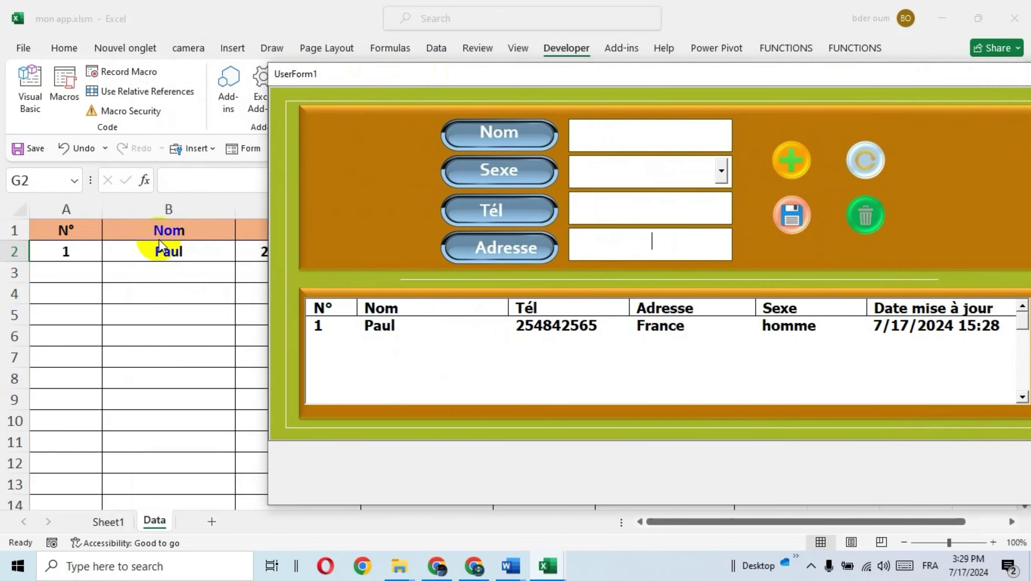
{"action": "left_click_drag", "start_coordinate": [536, 75], "coordinate": [347, 74]}
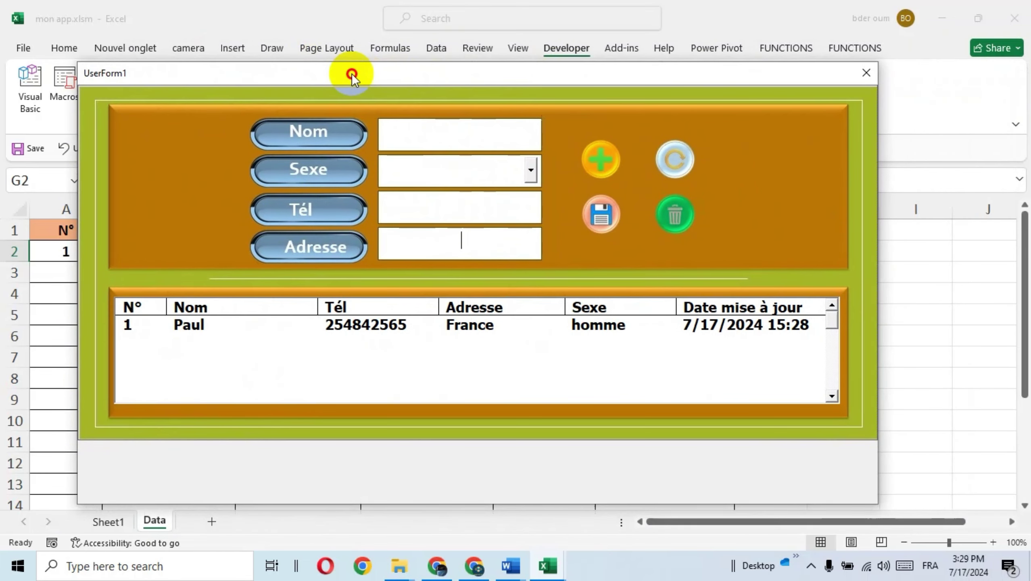
{"action": "left_click", "coordinate": [470, 133]}
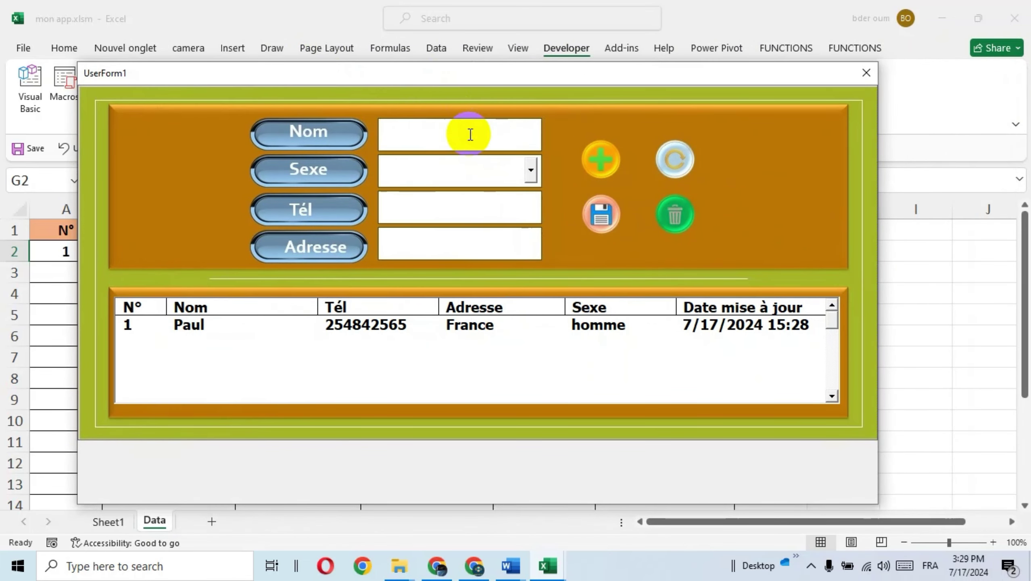
{"action": "type", "text": "V"}
{"action": "type", "text": "incent"}
{"action": "left_click", "coordinate": [531, 171]}
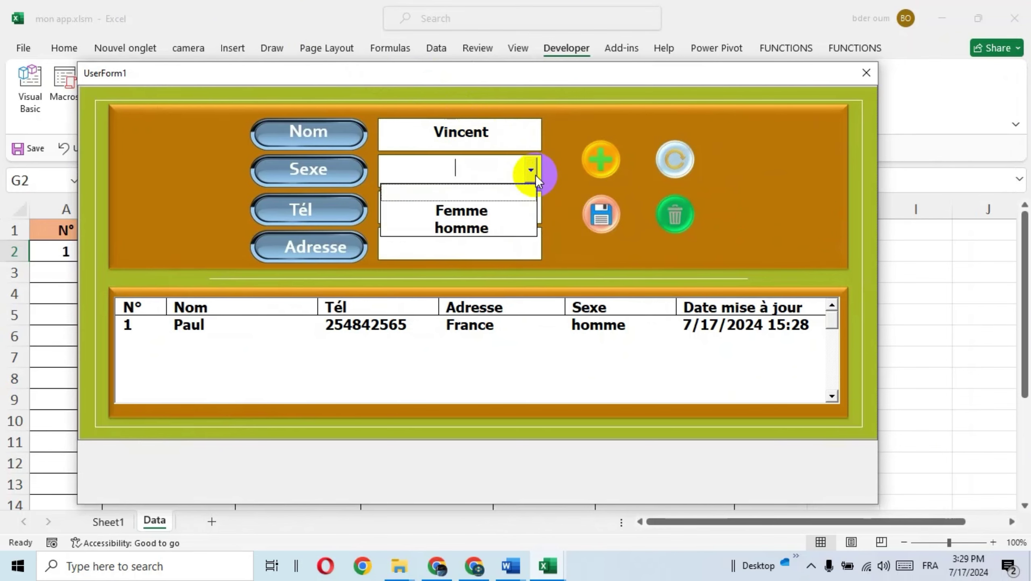
{"action": "left_click", "coordinate": [462, 226]}
{"action": "left_click", "coordinate": [477, 201]}
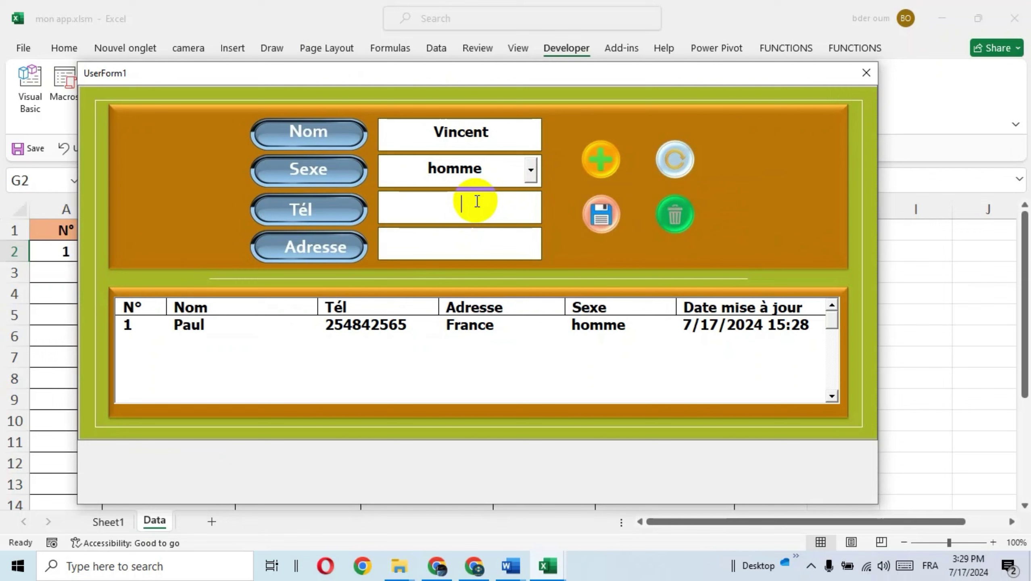
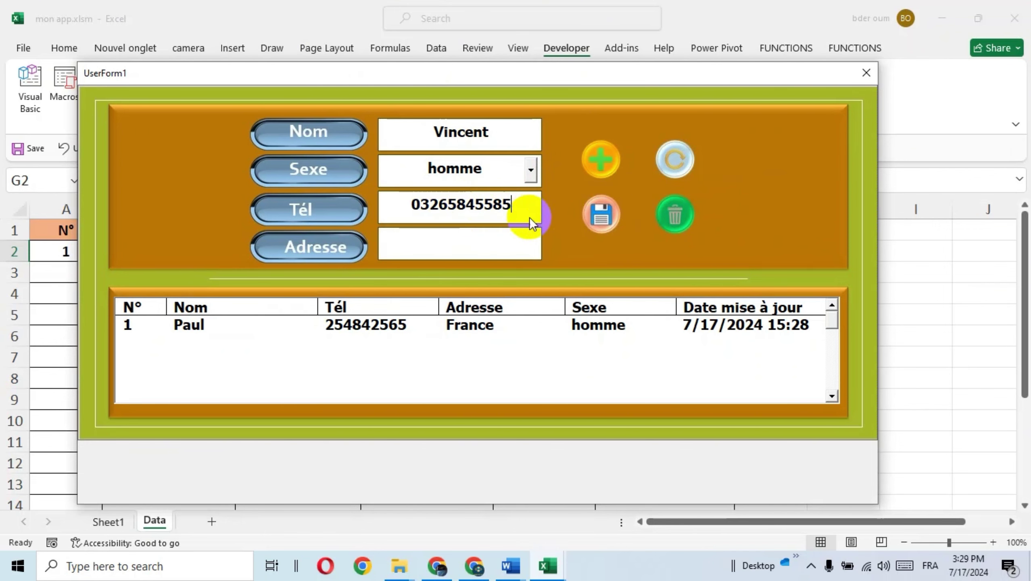
{"action": "left_click", "coordinate": [499, 247]}
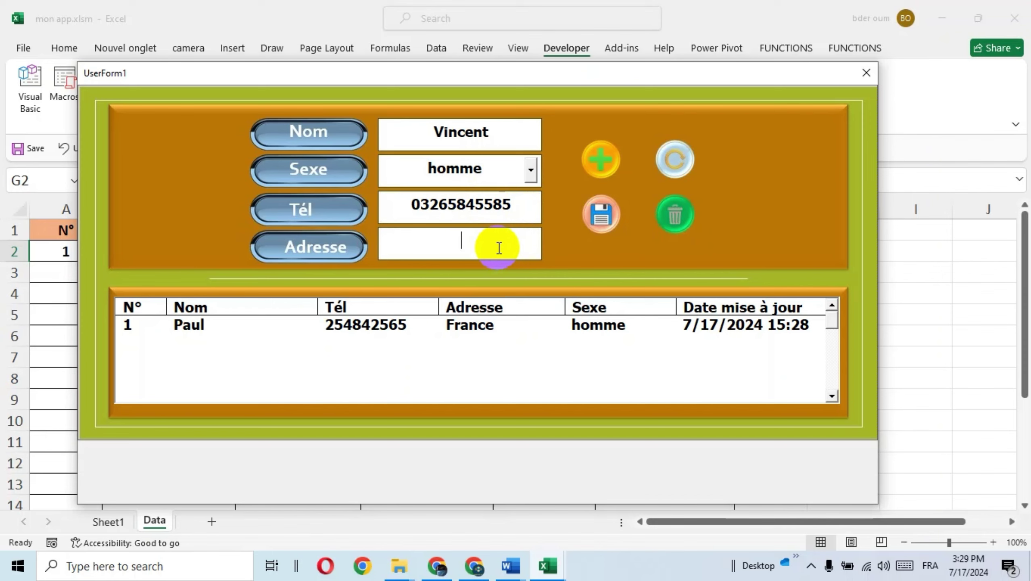
{"action": "type", "text": "Italy"}
{"action": "left_click", "coordinate": [603, 160]}
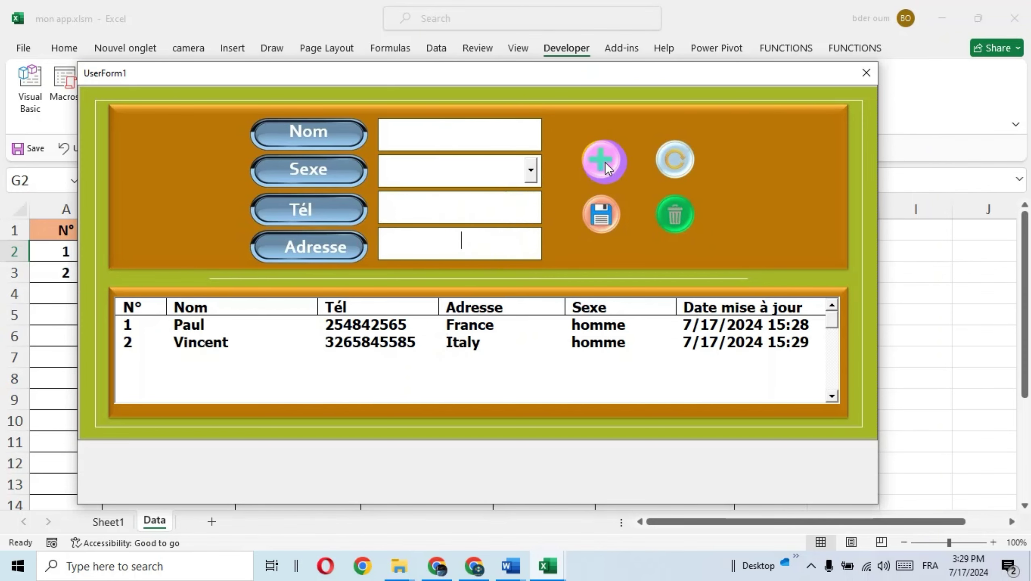
Add a third contact with name, sex homme, phone number and address france
{"action": "left_click", "coordinate": [481, 136]}
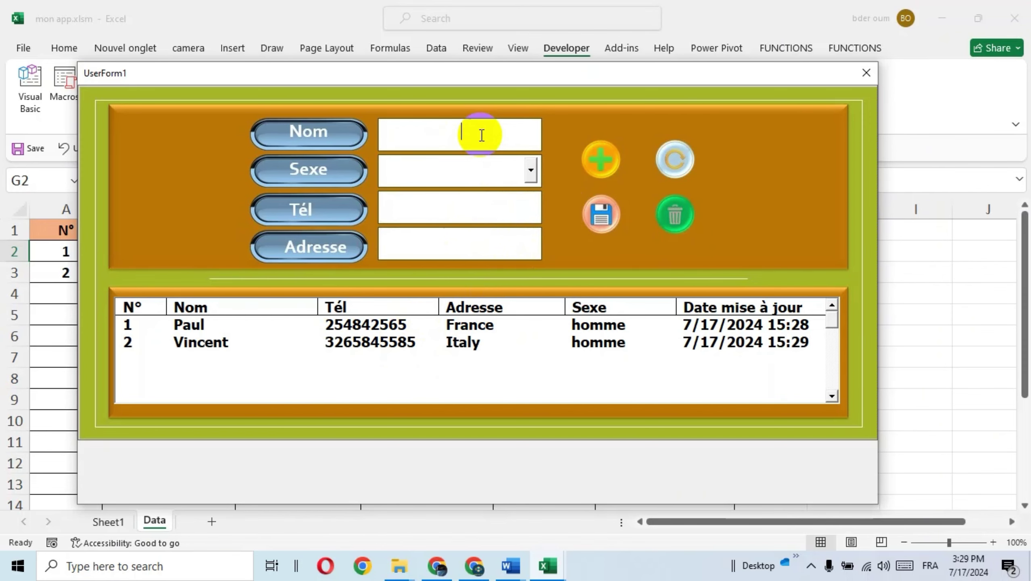
{"action": "type", "text": "Ja"}
{"action": "type", "text": "ck"}
{"action": "left_click", "coordinate": [530, 173]}
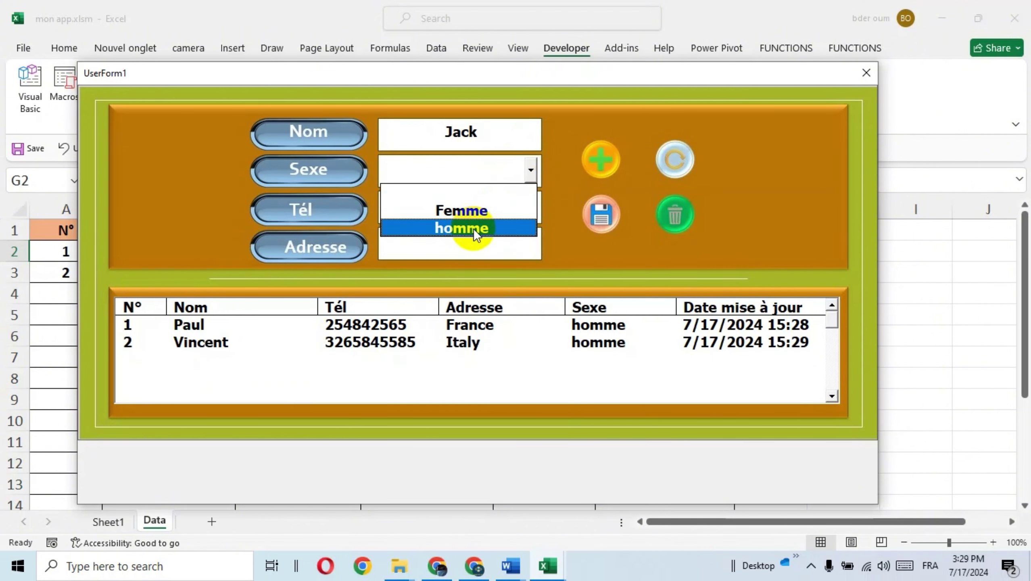
{"action": "left_click", "coordinate": [492, 230]}
{"action": "left_click", "coordinate": [504, 207]}
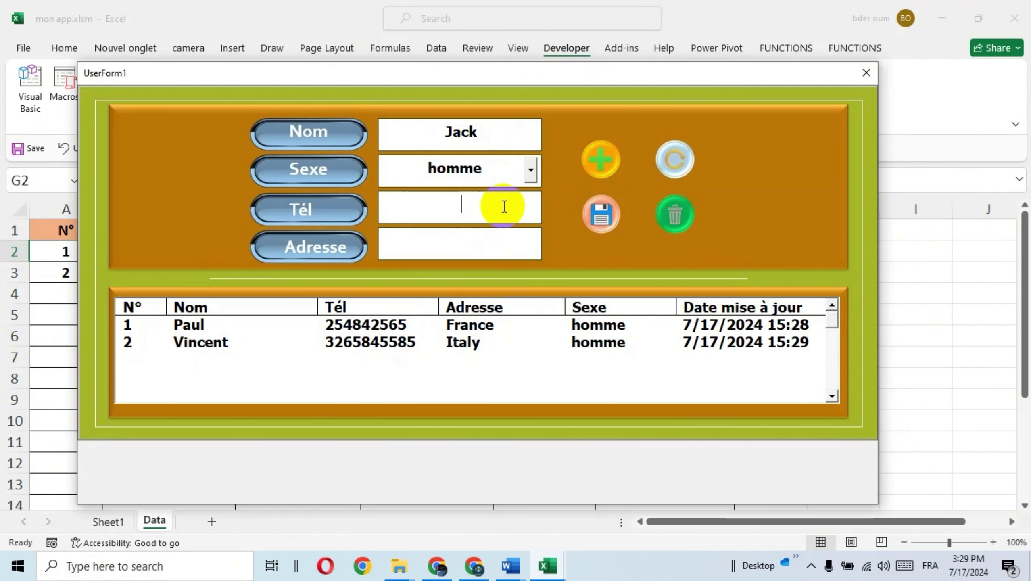
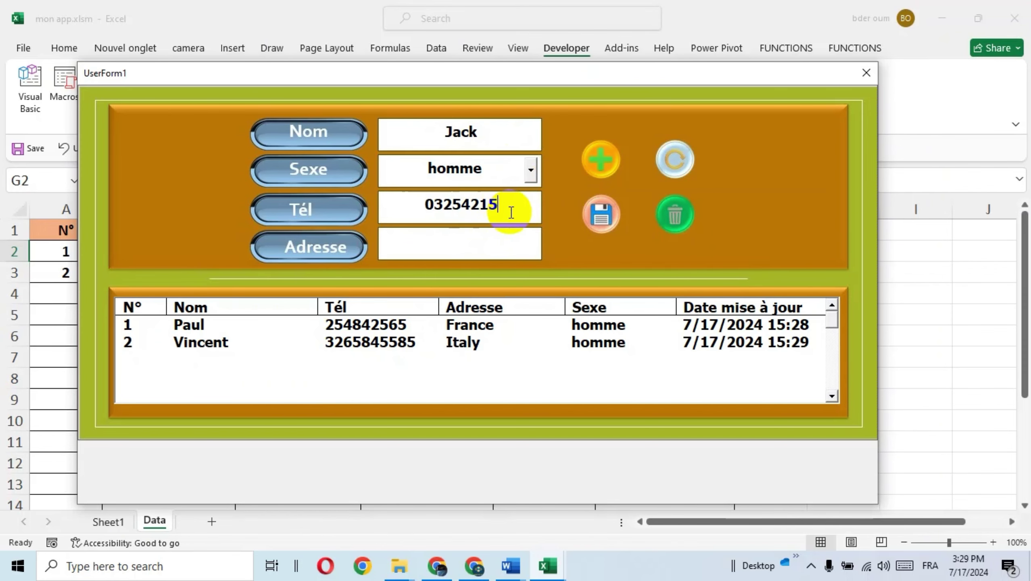
{"action": "left_click", "coordinate": [494, 246]}
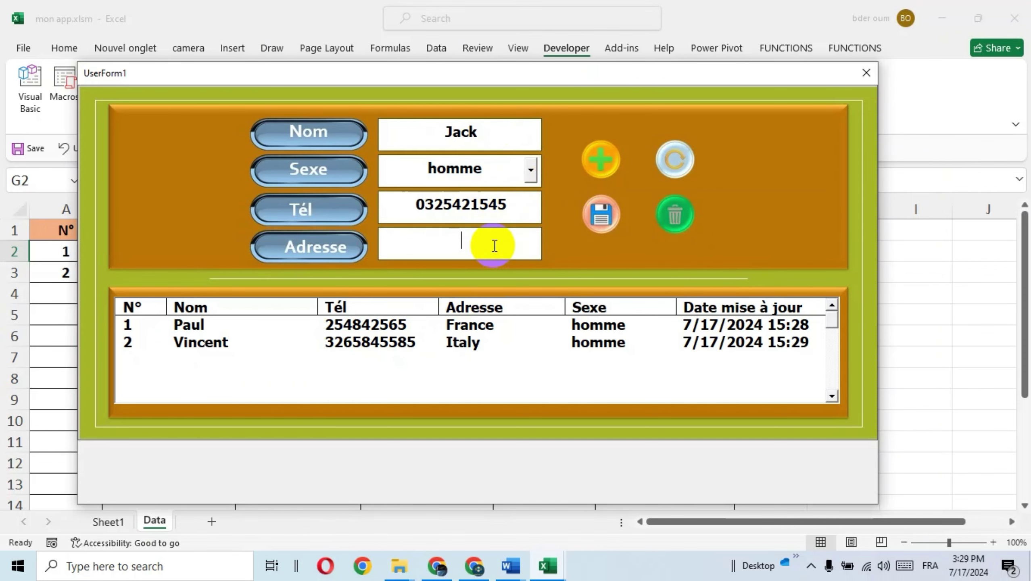
{"action": "type", "text": "fr"}
{"action": "type", "text": "ance"}
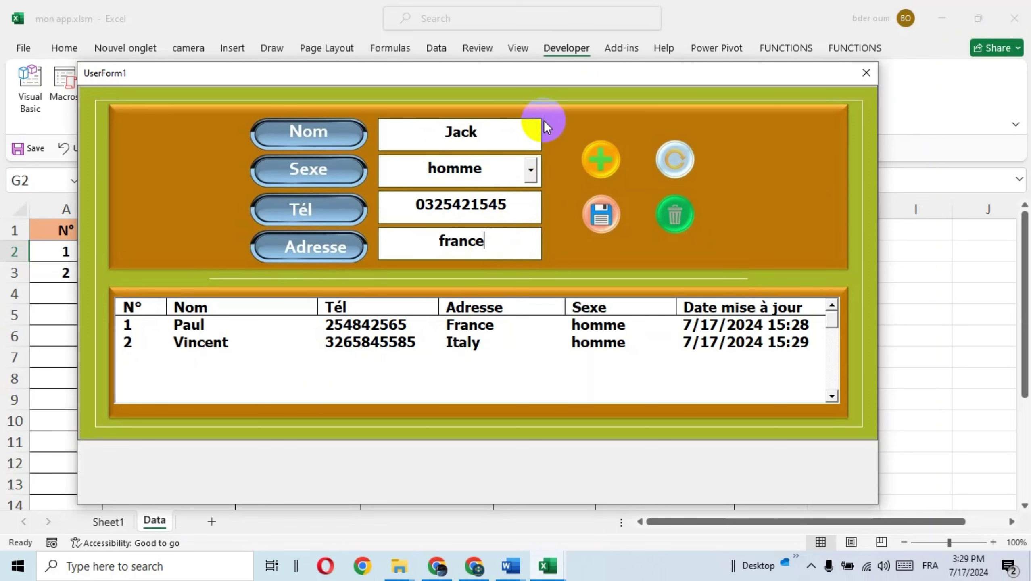
{"action": "left_click", "coordinate": [601, 156]}
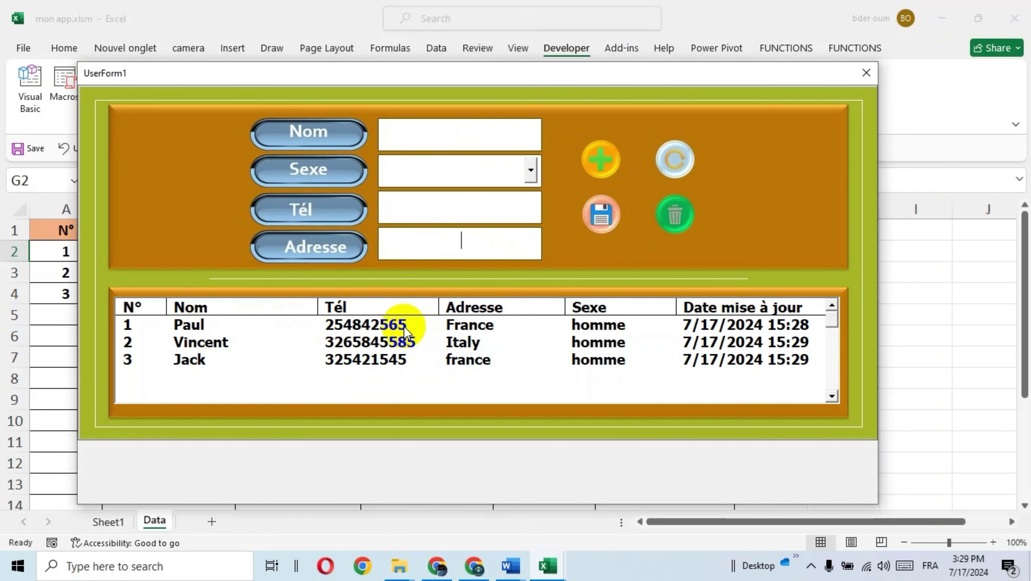
Double-click the first list row, dismiss the 'Method or data member not found' error, and reset the run
{"action": "double_click", "coordinate": [348, 325]}
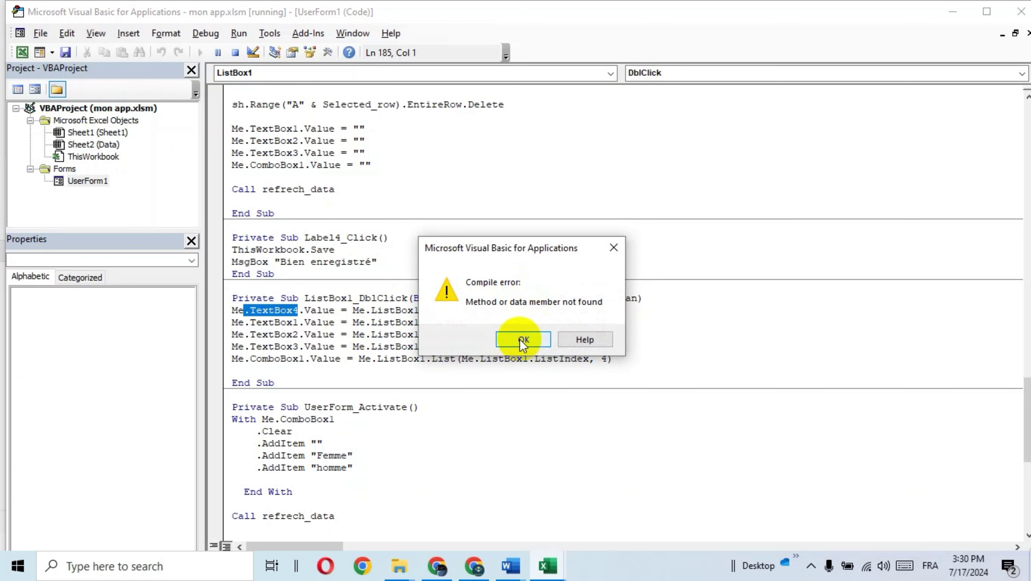
{"action": "left_click", "coordinate": [522, 342]}
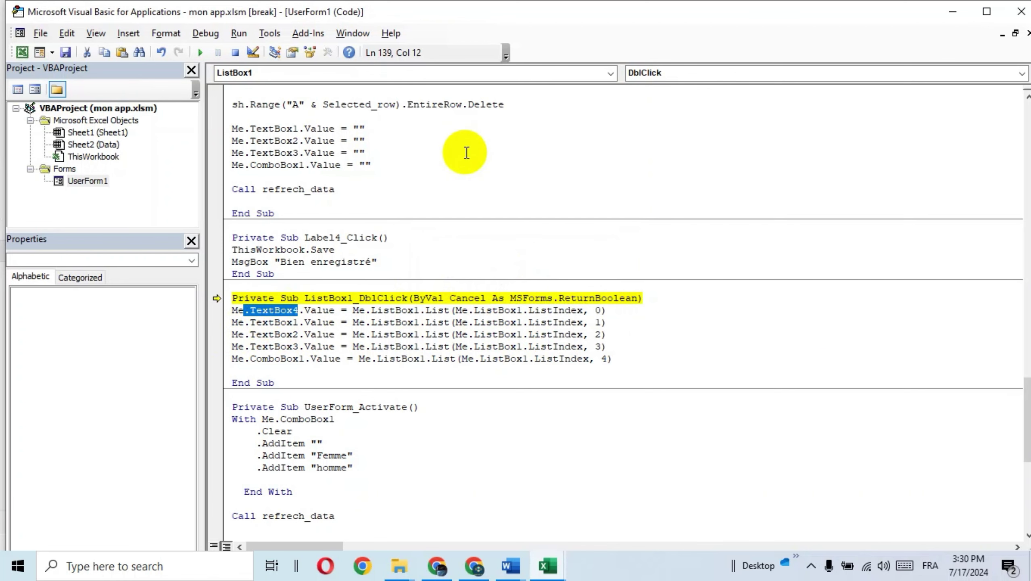
{"action": "left_click", "coordinate": [236, 53]}
Draw a blank TextBox at UserForm1's top left from the Toolbox, then run the form
{"action": "left_click", "coordinate": [92, 181]}
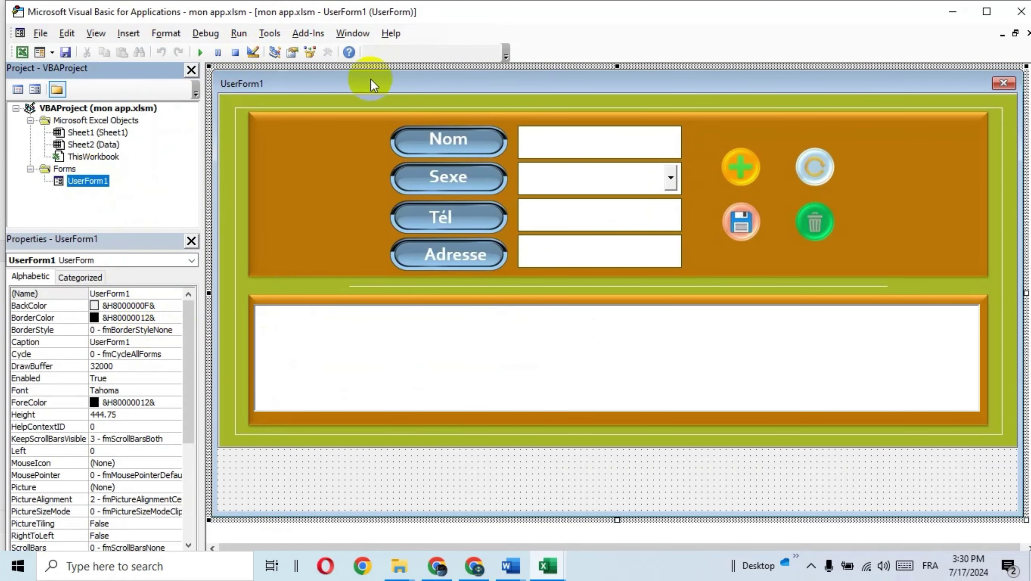
{"action": "left_click", "coordinate": [364, 244]}
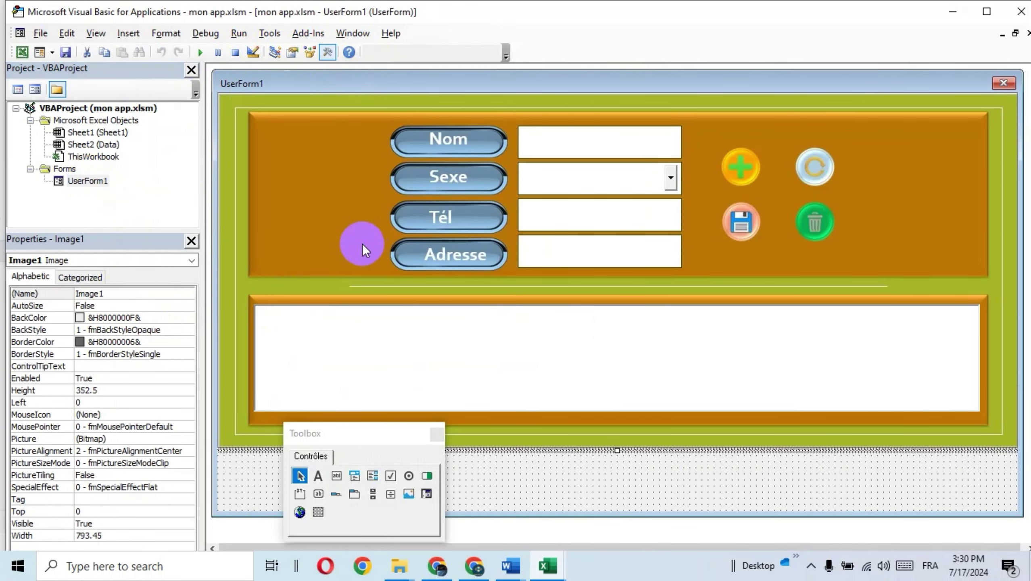
{"action": "left_click_drag", "start_coordinate": [358, 432], "coordinate": [280, 321]}
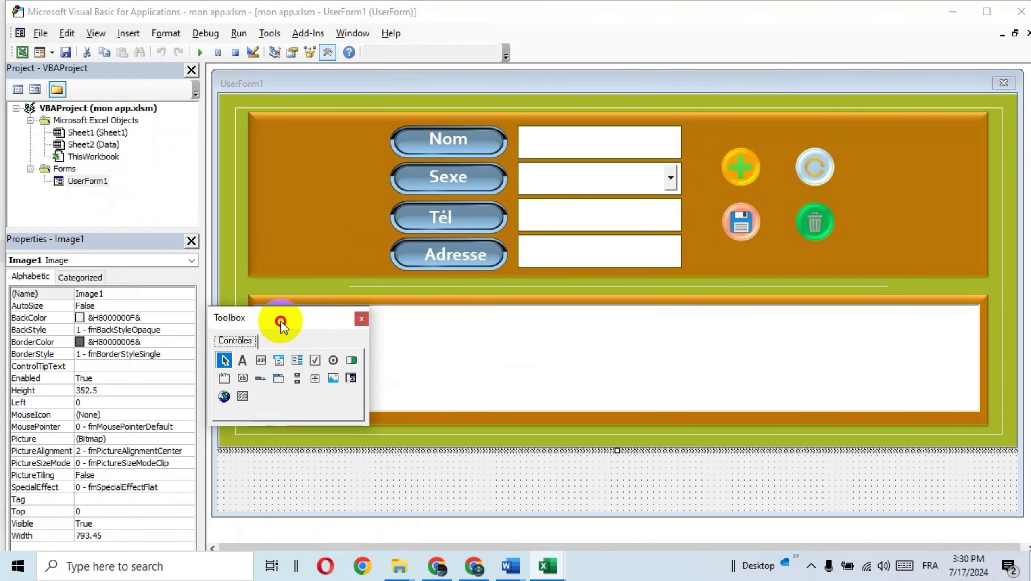
{"action": "left_click", "coordinate": [261, 363]}
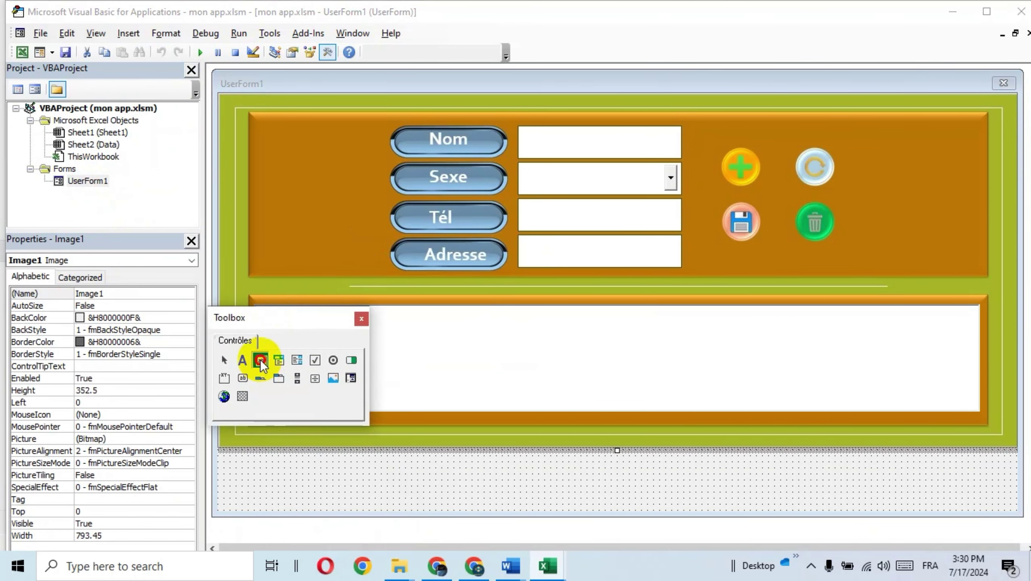
{"action": "left_click_drag", "start_coordinate": [266, 148], "coordinate": [323, 191]}
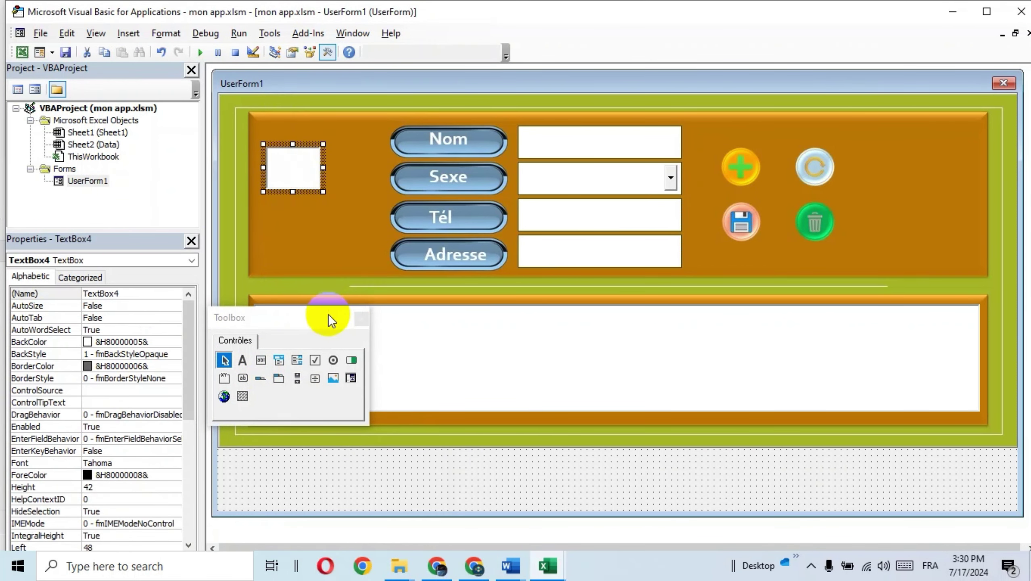
{"action": "left_click", "coordinate": [319, 259]}
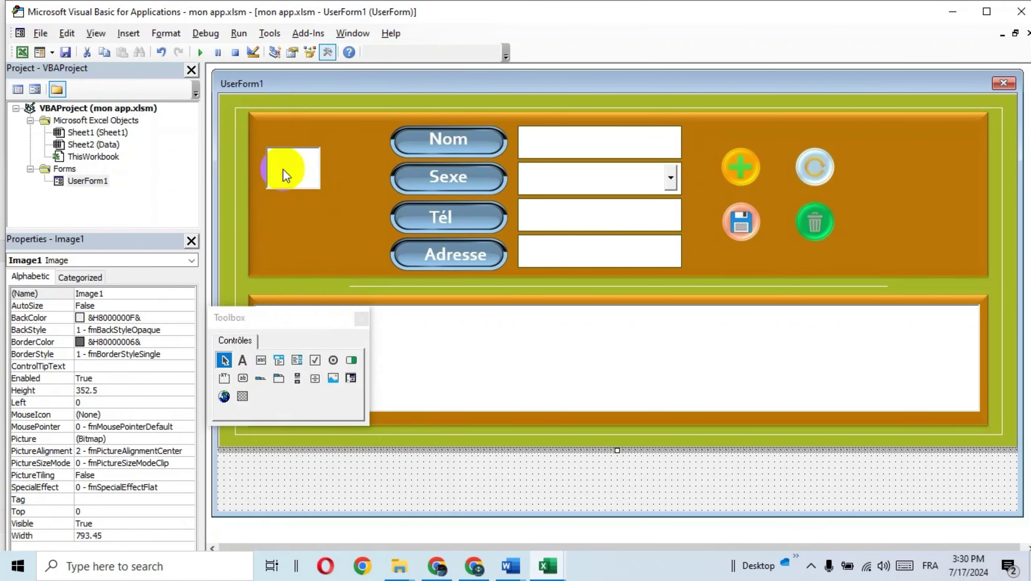
{"action": "left_click", "coordinate": [196, 52]}
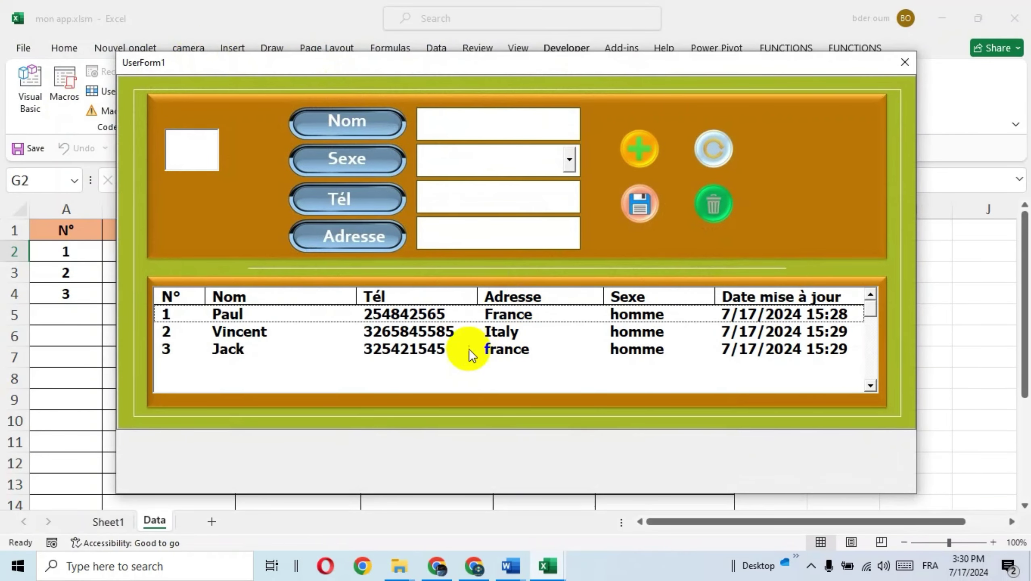
Load each of the three contacts' records into the form fields from the list
{"action": "left_click", "coordinate": [415, 315]}
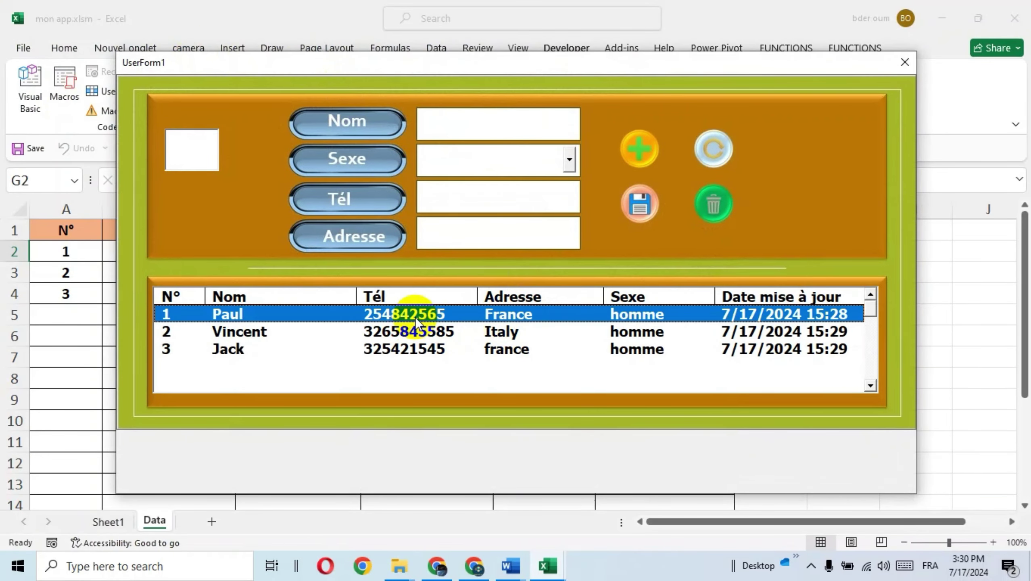
{"action": "left_click", "coordinate": [183, 138]}
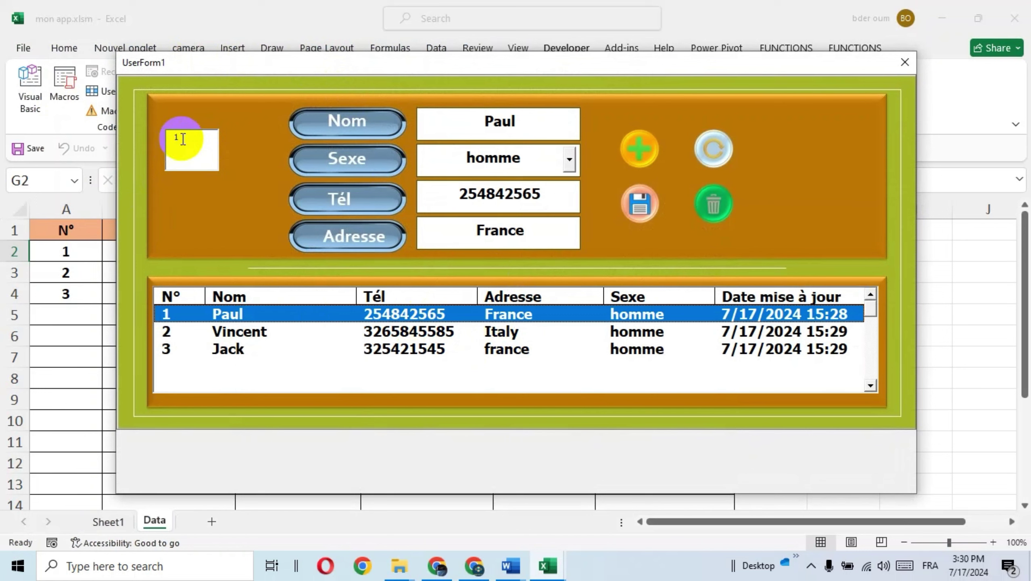
{"action": "left_click", "coordinate": [252, 330]}
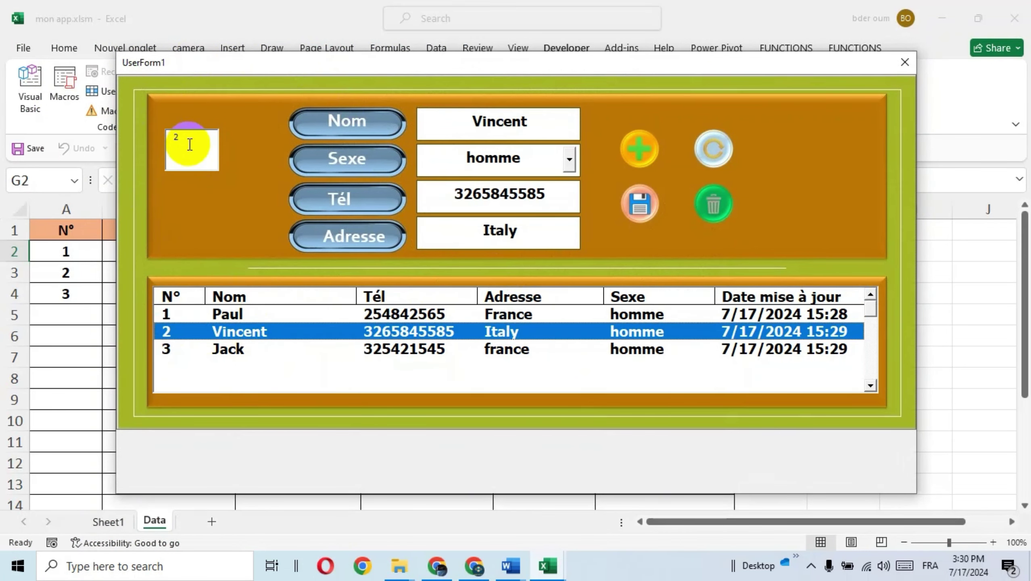
{"action": "left_click", "coordinate": [229, 348]}
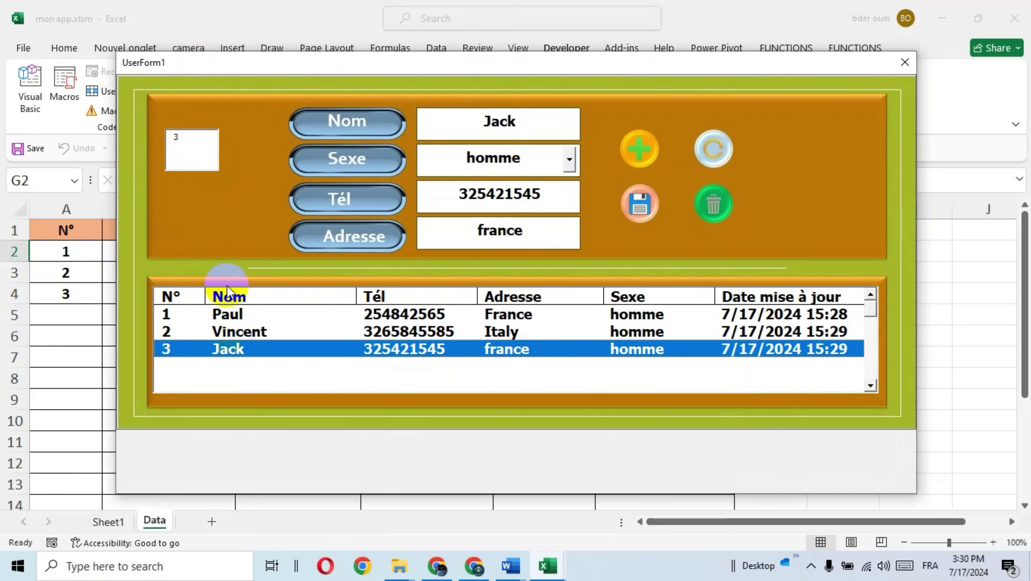
Reload the first contact's record and erase its France address
{"action": "left_click", "coordinate": [424, 313]}
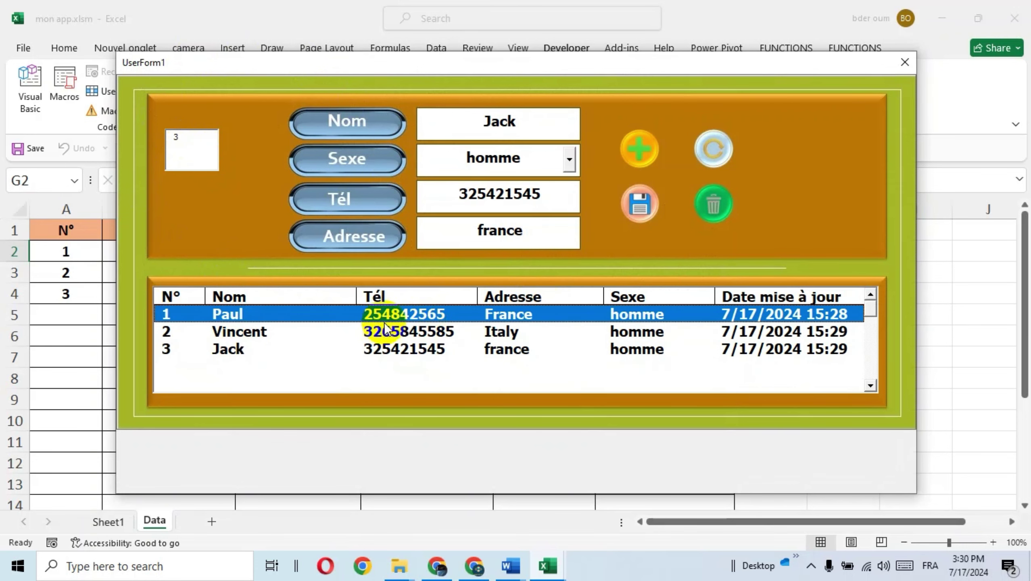
{"action": "double_click", "coordinate": [423, 318]}
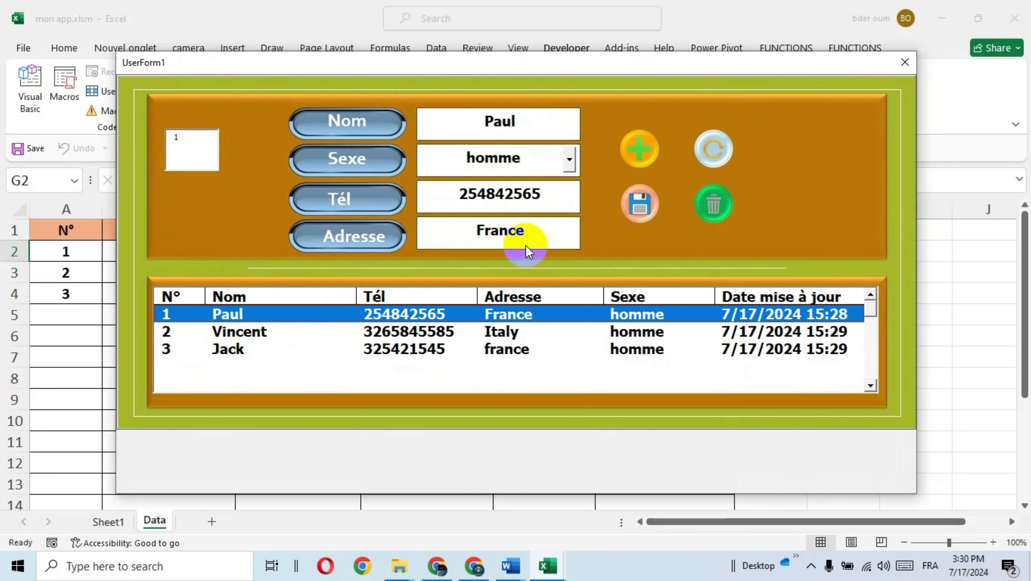
{"action": "left_click", "coordinate": [532, 231]}
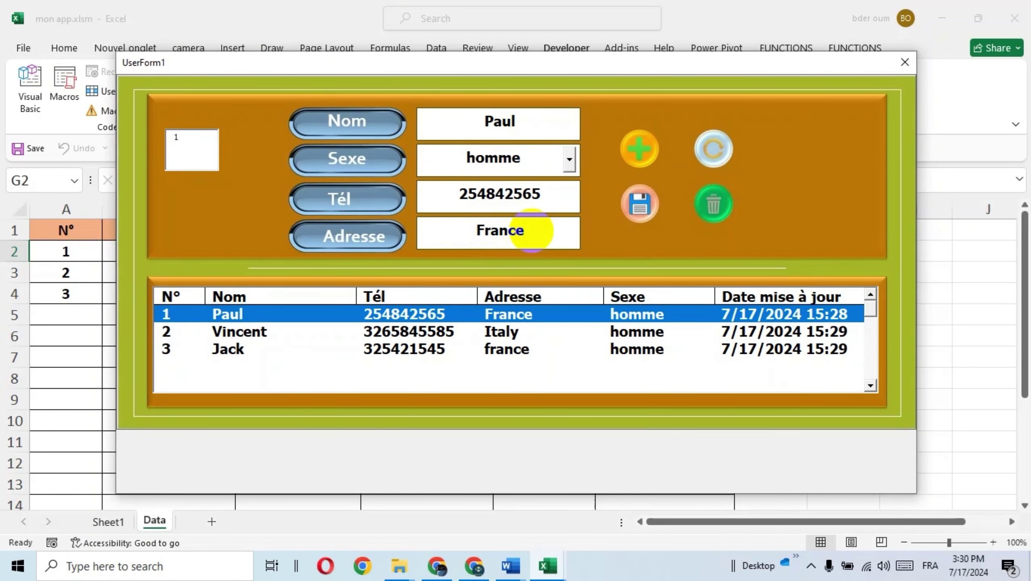
{"action": "key", "text": "BackSpace"}
{"action": "key", "text": "BackSpace"}
{"action": "key", "text": "BackSpace"}
{"action": "key", "text": "BackSpace"}
{"action": "key", "text": "BackSpace"}
Change the first contact's address to usa and save the update
{"action": "type", "text": "usa"}
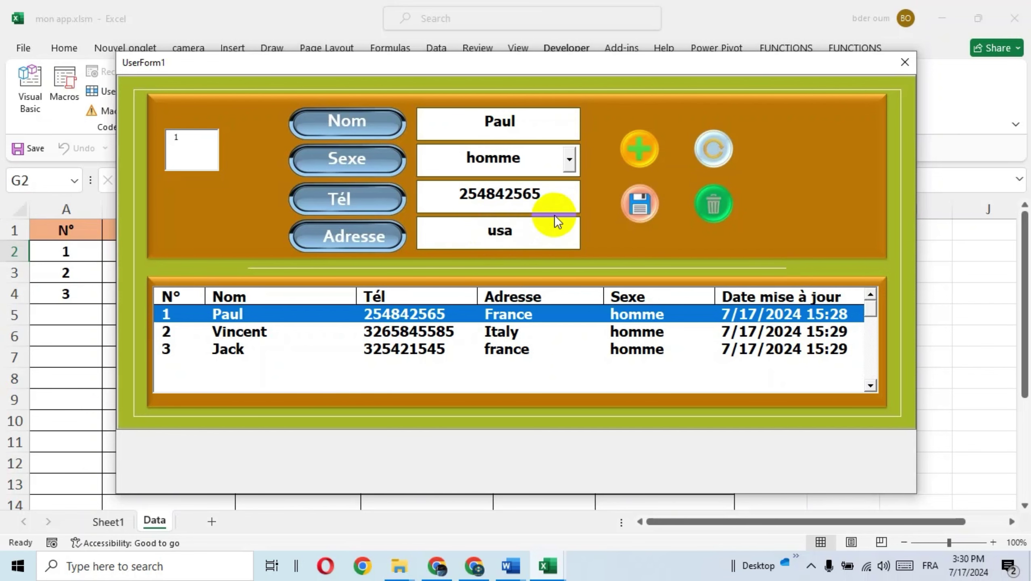
{"action": "left_click", "coordinate": [727, 162]}
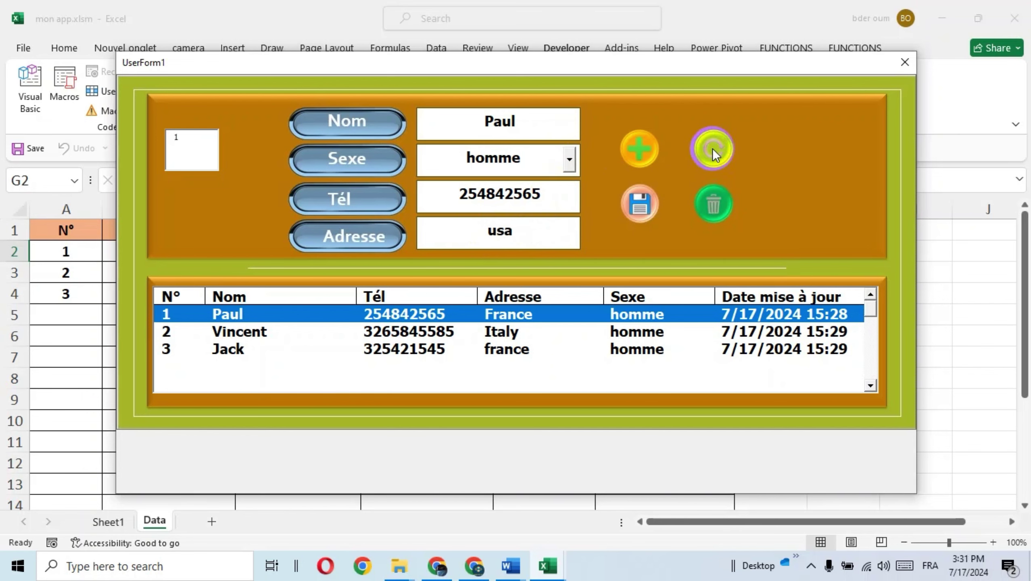
{"action": "left_click", "coordinate": [713, 150]}
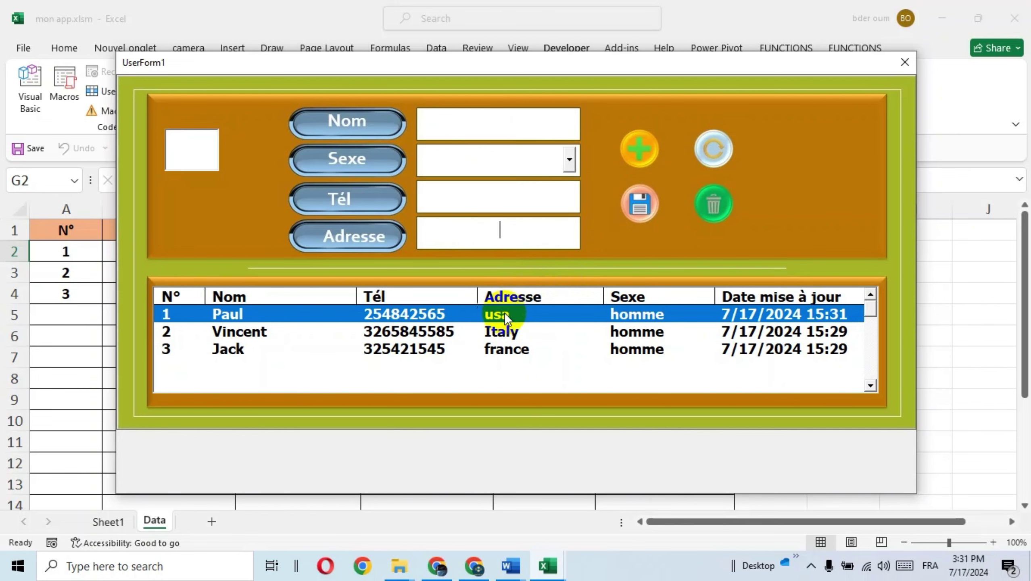
Reload the first contact's record, try deleting it, and dismiss the saved message
{"action": "double_click", "coordinate": [483, 314]}
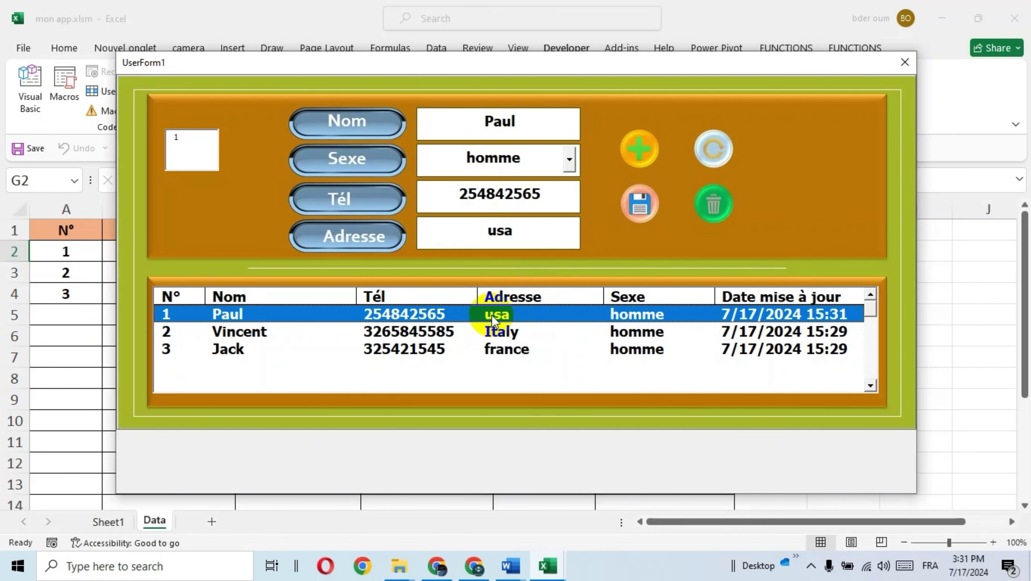
{"action": "left_click", "coordinate": [715, 205]}
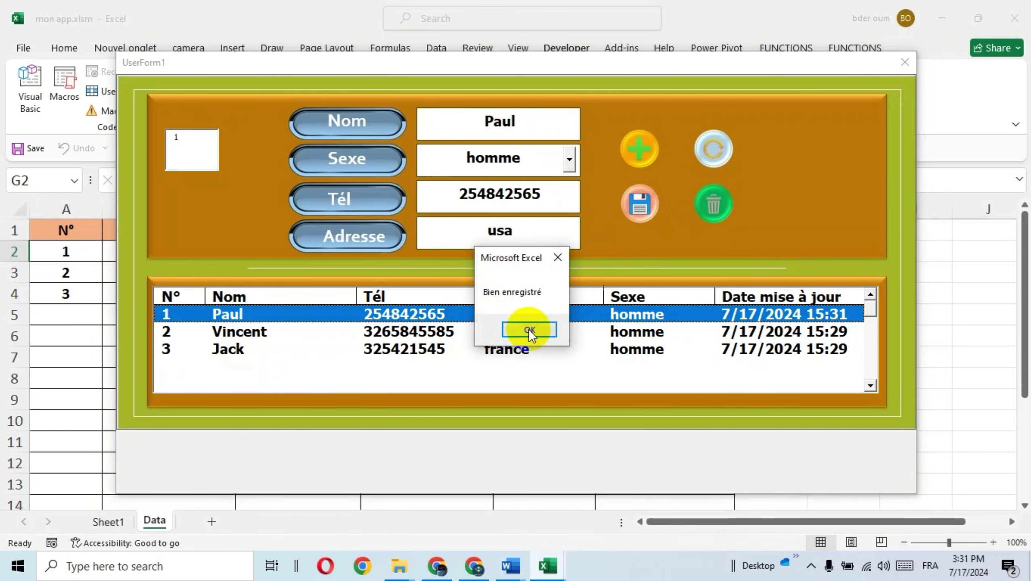
{"action": "left_click", "coordinate": [528, 328]}
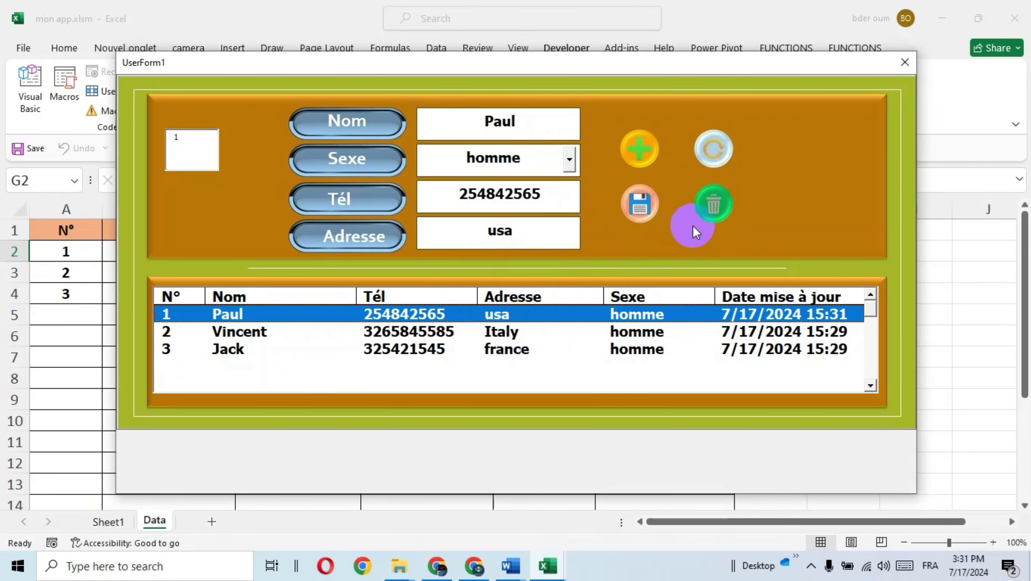
In design view, move the save icon's label over the trash icon
{"action": "left_click", "coordinate": [903, 63]}
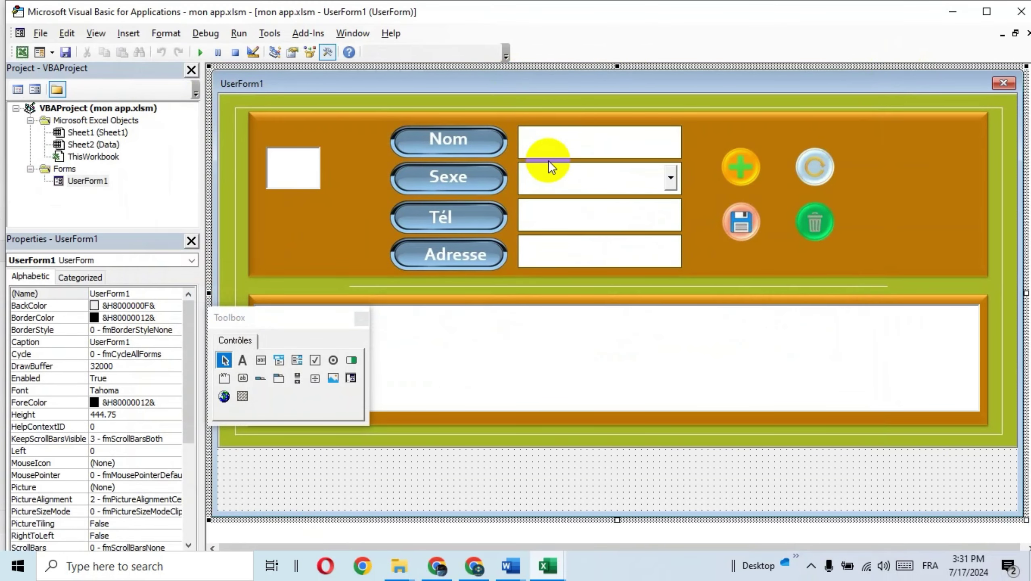
{"action": "left_click", "coordinate": [746, 215]}
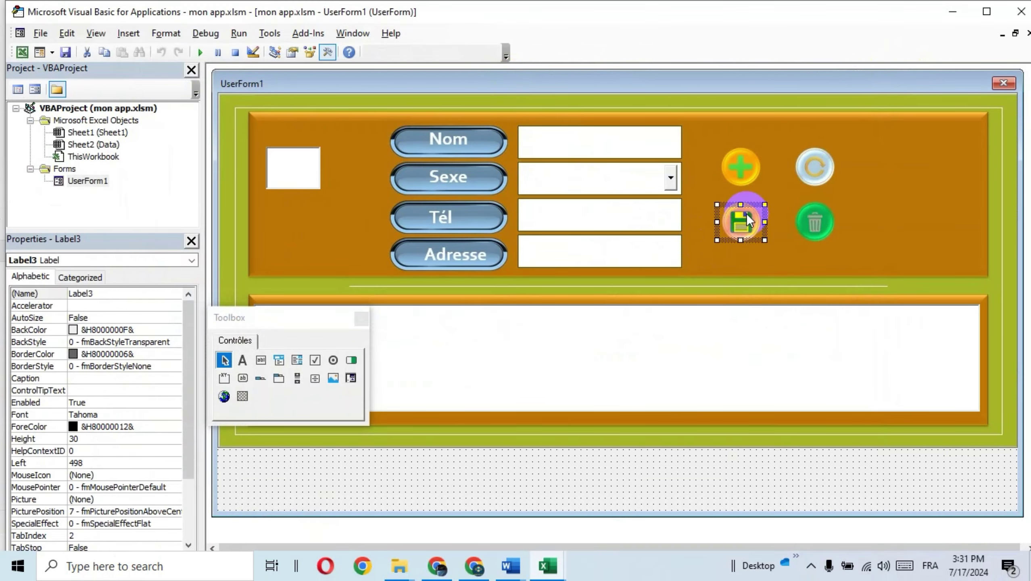
{"action": "left_click", "coordinate": [813, 226]}
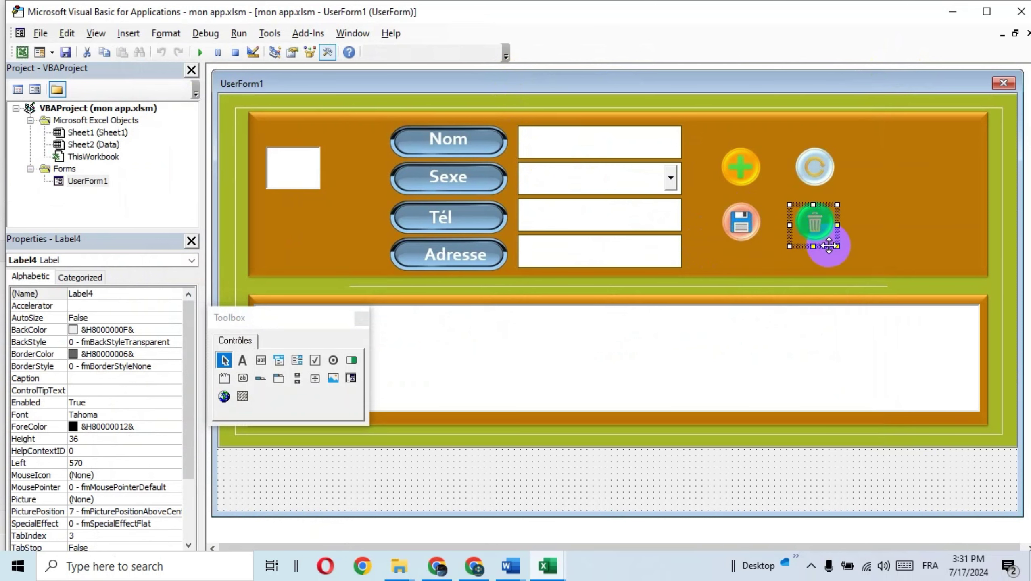
{"action": "left_click_drag", "start_coordinate": [830, 255], "coordinate": [826, 270]}
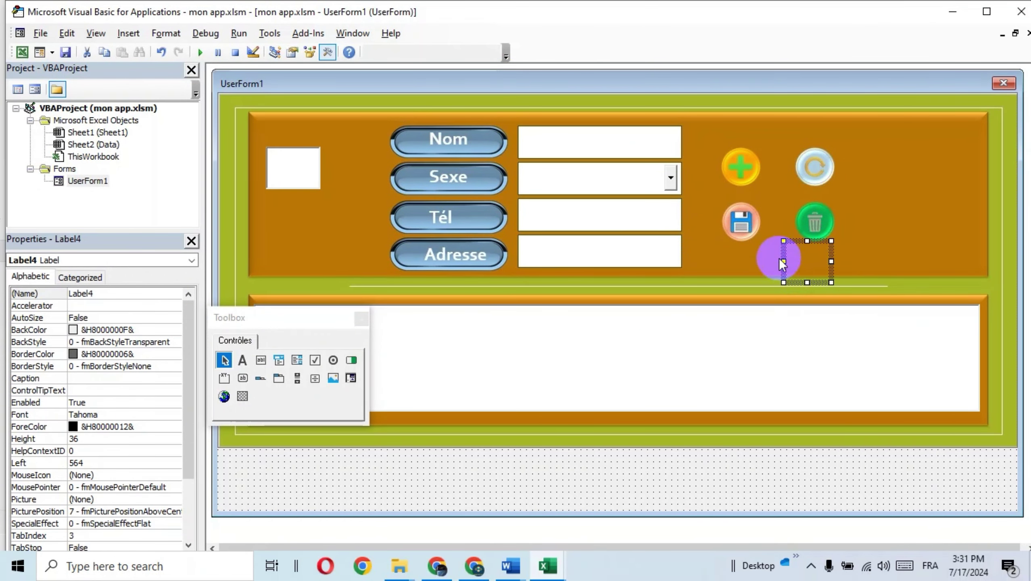
{"action": "left_click", "coordinate": [745, 222]}
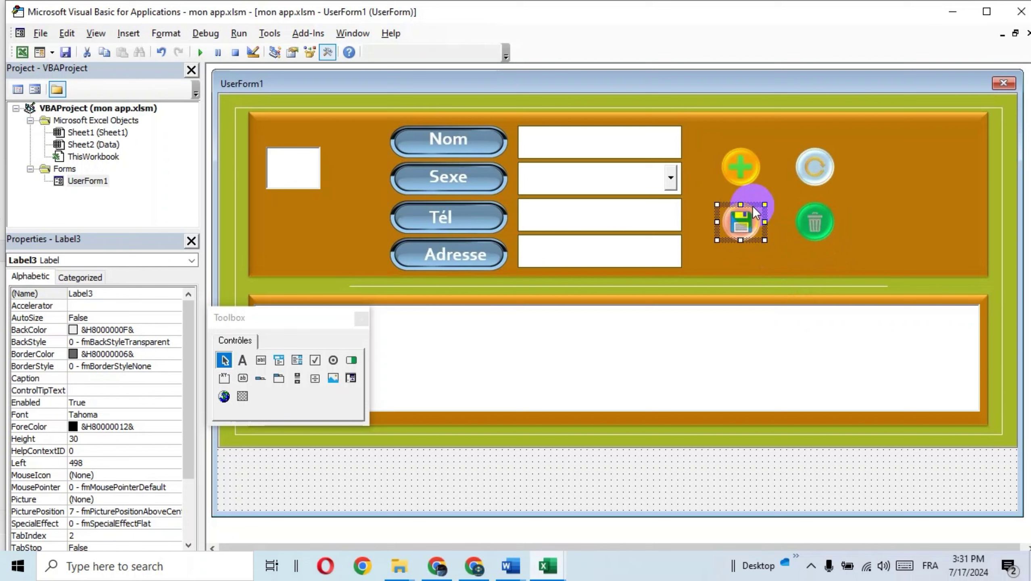
{"action": "left_click", "coordinate": [752, 205]}
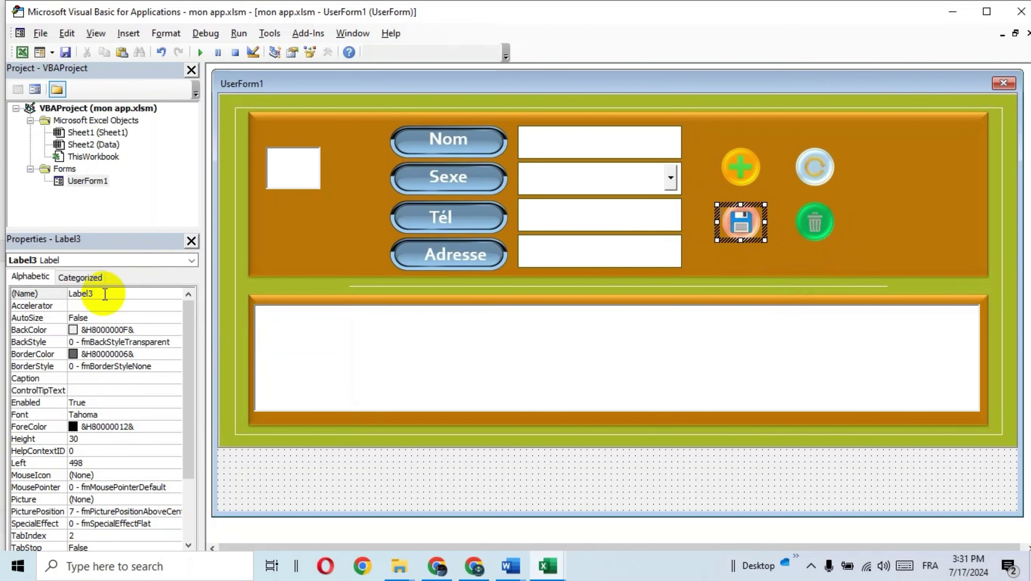
{"action": "left_click", "coordinate": [898, 192]}
{"action": "left_click_drag", "start_coordinate": [739, 226], "coordinate": [805, 236]}
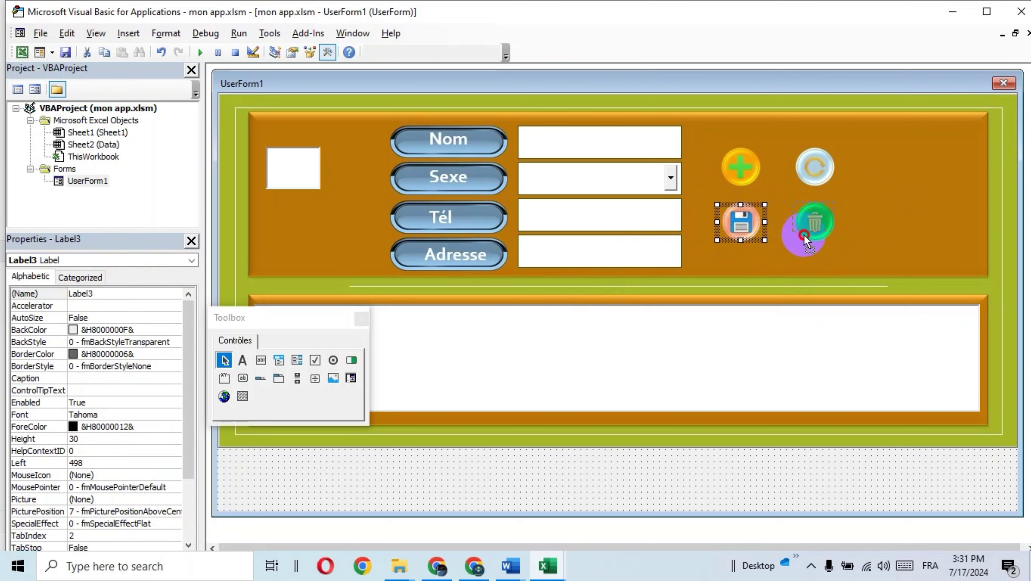
Place the other label over the save icon with height 30
{"action": "left_click", "coordinate": [882, 230]}
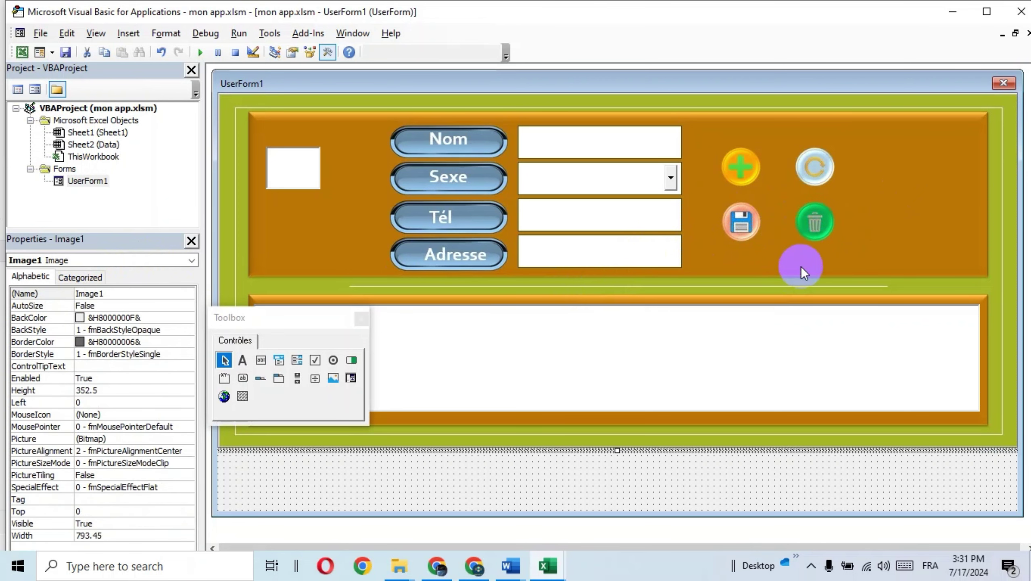
{"action": "left_click", "coordinate": [803, 267]}
{"action": "left_click_drag", "start_coordinate": [806, 268], "coordinate": [822, 274]}
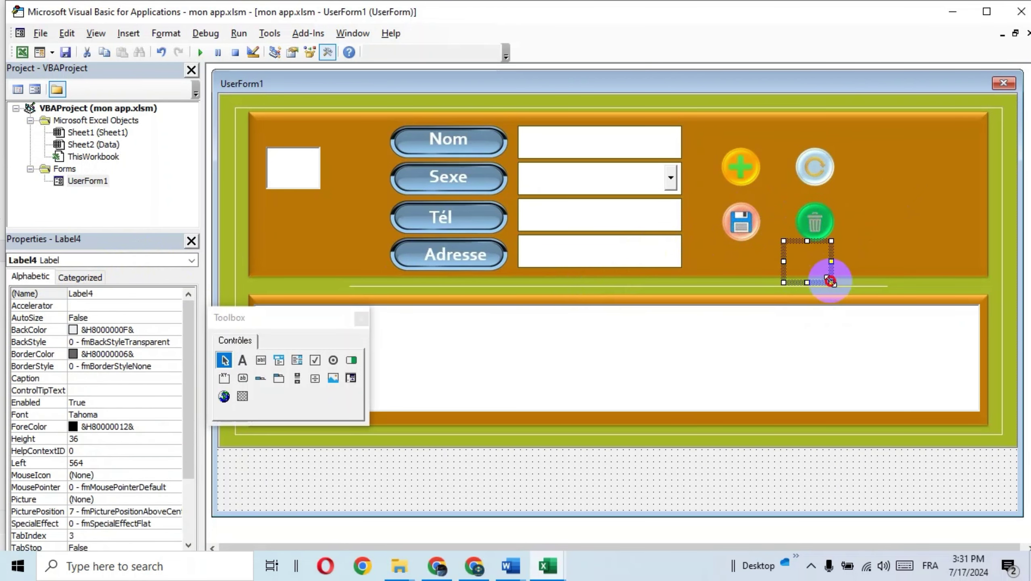
{"action": "left_click_drag", "start_coordinate": [821, 275], "coordinate": [760, 240]}
{"action": "left_click", "coordinate": [915, 225]}
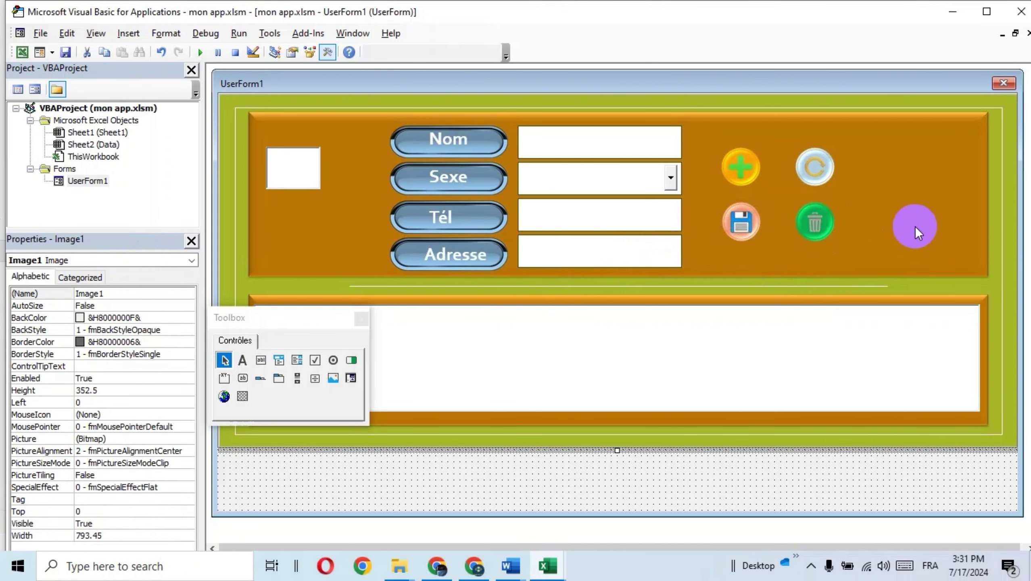
Run the form and delete the first contact, leaving two renumbered records
{"action": "left_click", "coordinate": [200, 52]}
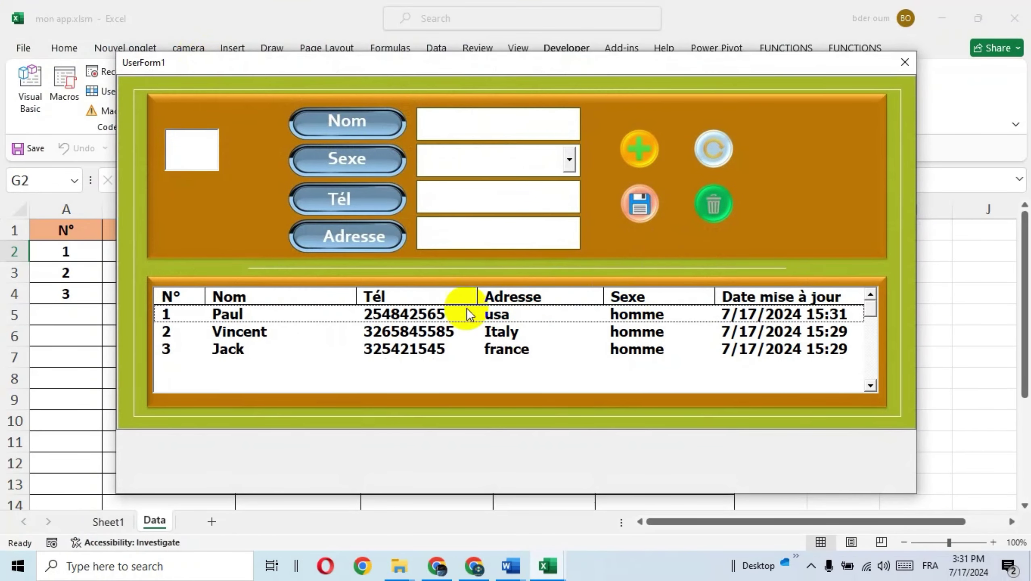
{"action": "left_click", "coordinate": [455, 315]}
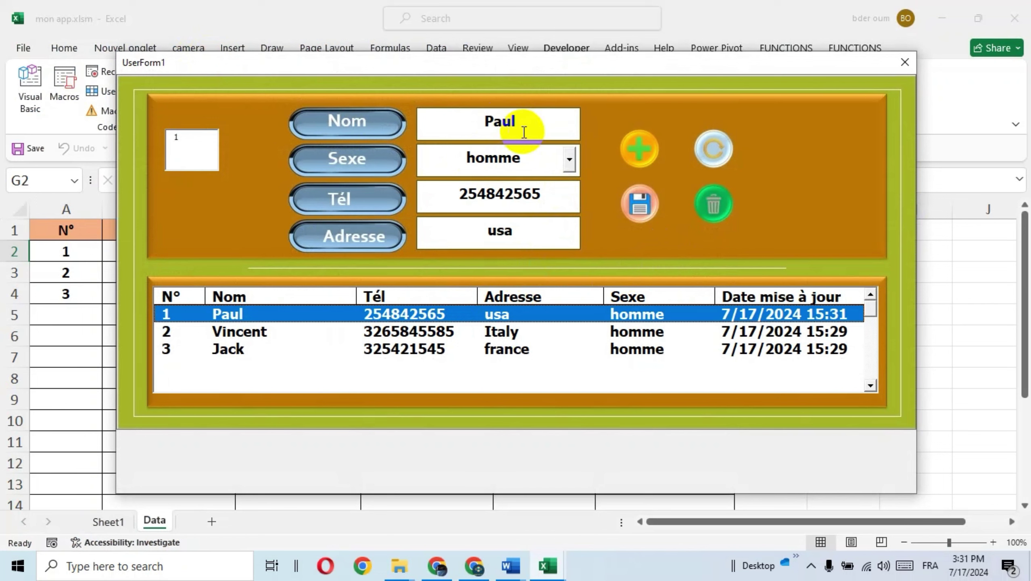
{"action": "left_click", "coordinate": [714, 214]}
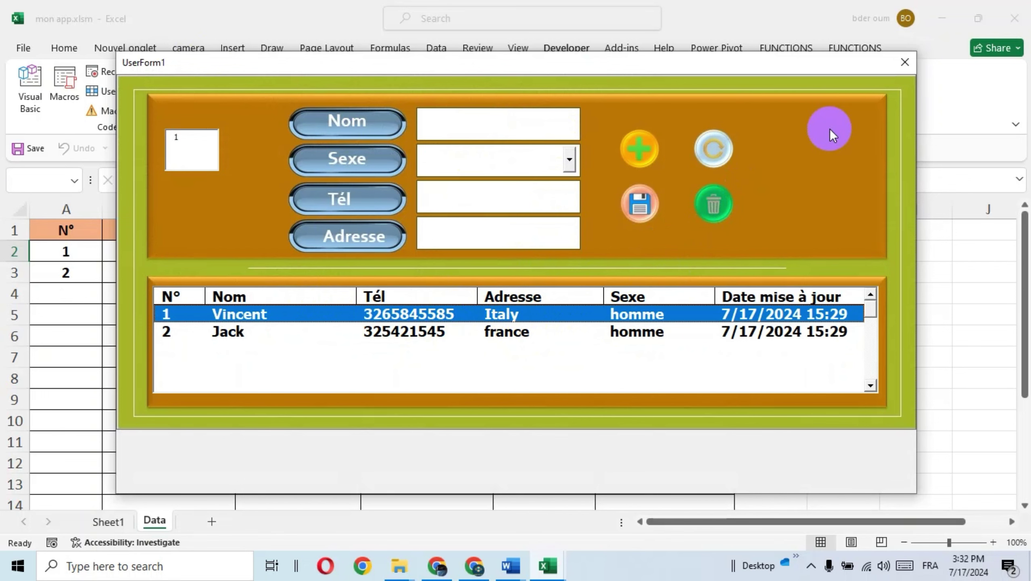
Finish checking the running form, then close it to return to design view
{"action": "left_click", "coordinate": [253, 127]}
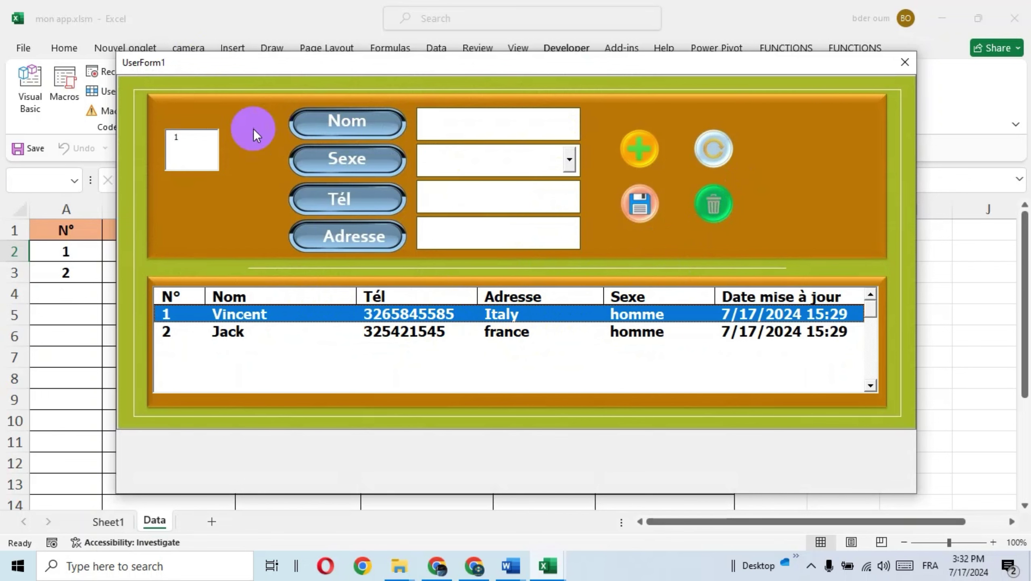
{"action": "left_click", "coordinate": [182, 164]}
{"action": "left_click", "coordinate": [205, 152]}
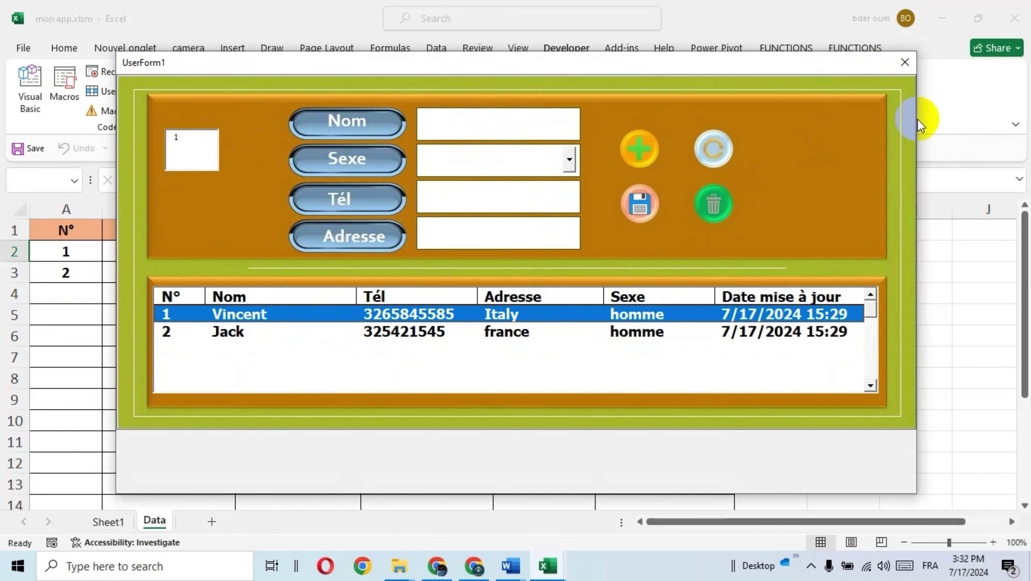
{"action": "left_click", "coordinate": [903, 60]}
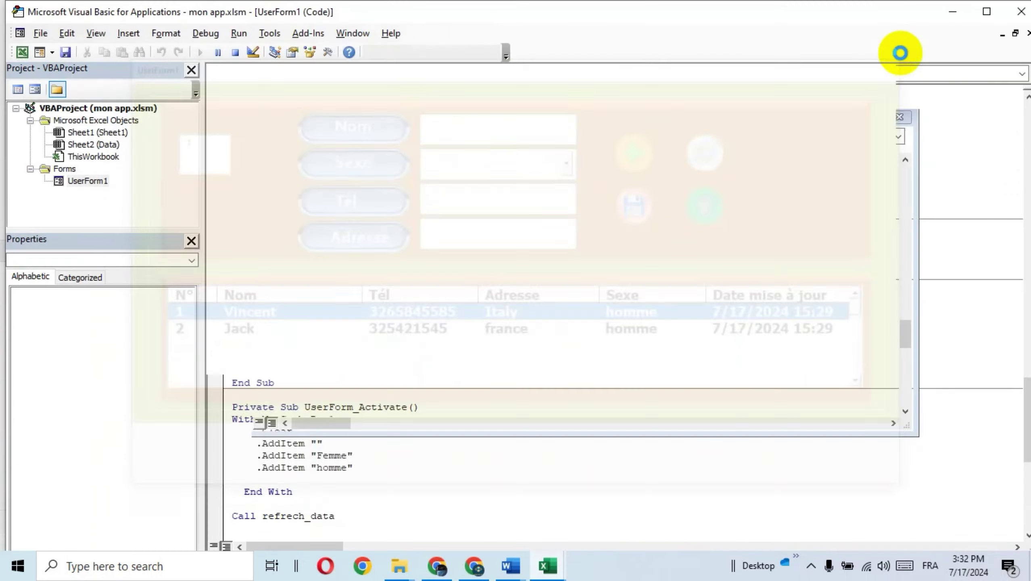
Set the ID box TextBox4's Visible property to False and run the form again
{"action": "left_click", "coordinate": [301, 173]}
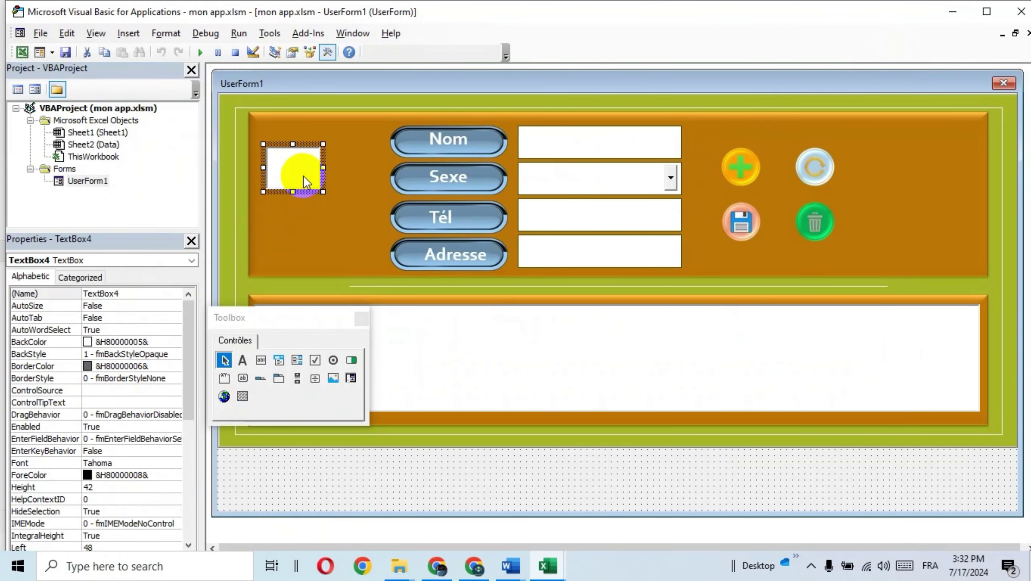
{"action": "mouse_move", "coordinate": [188, 327]}
{"action": "left_mouse_down"}
{"action": "mouse_move", "coordinate": [194, 407]}
{"action": "mouse_move", "coordinate": [181, 477]}
{"action": "left_mouse_up"}
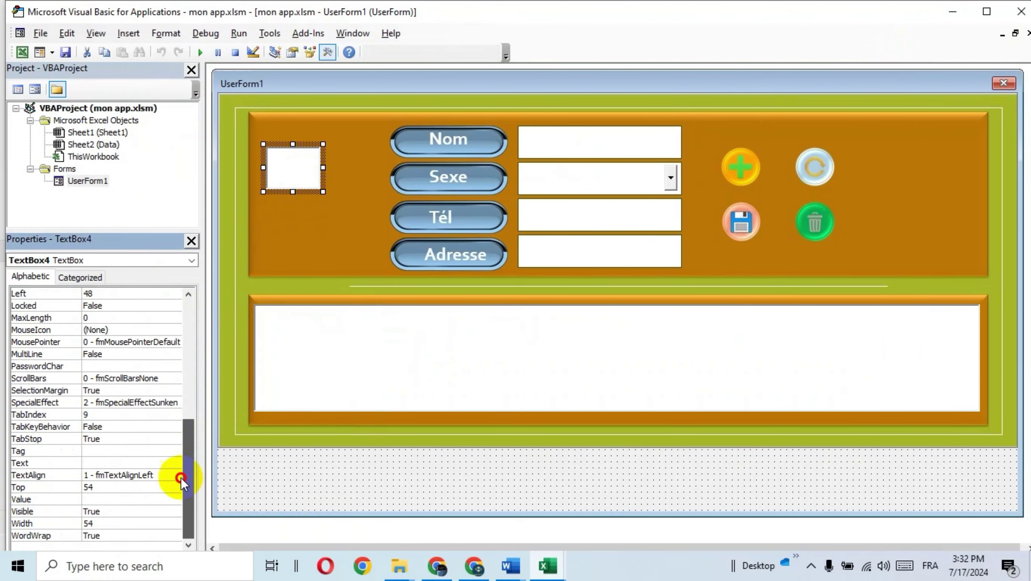
{"action": "left_click", "coordinate": [111, 511]}
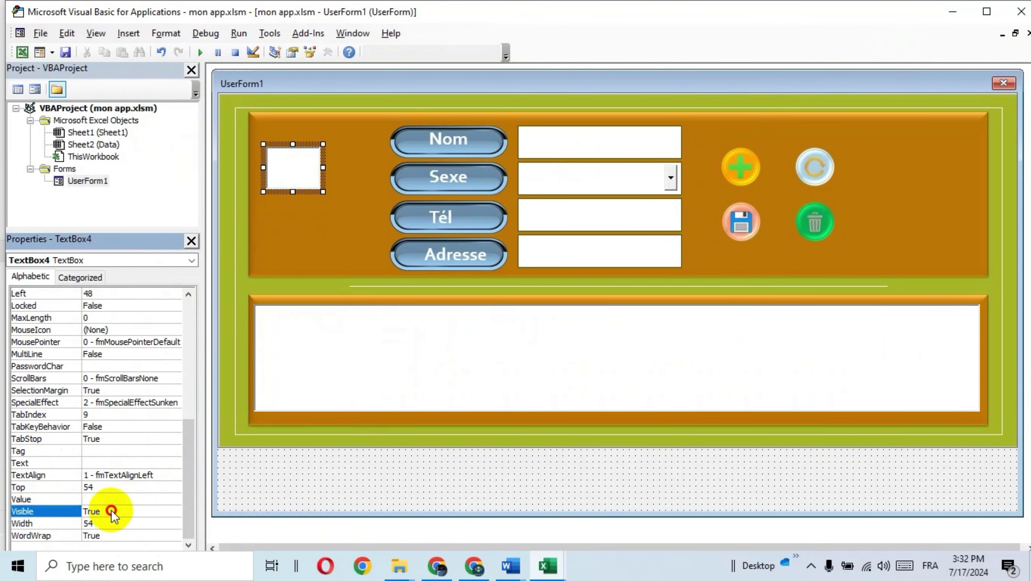
{"action": "left_click", "coordinate": [175, 512]}
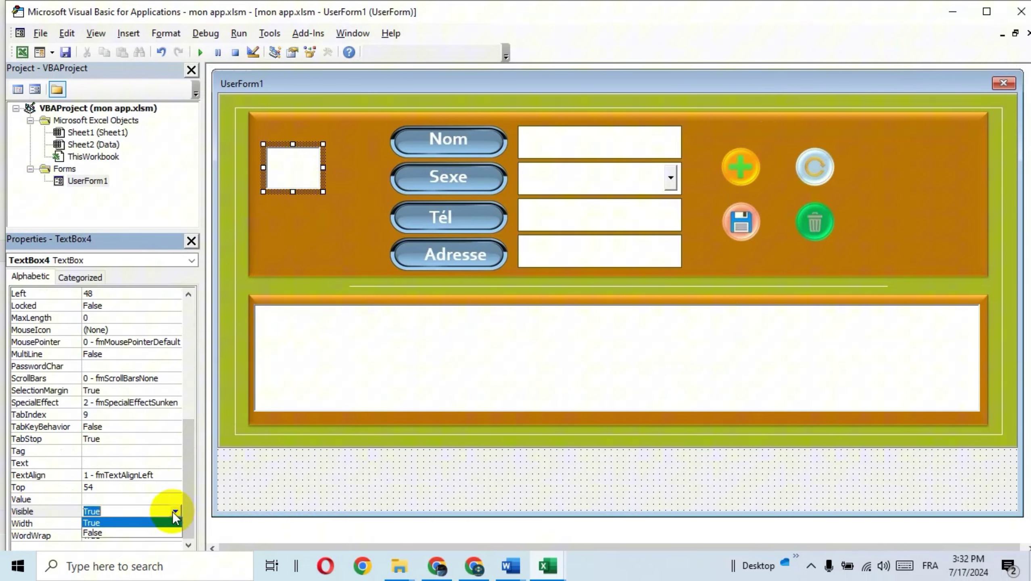
{"action": "left_click", "coordinate": [114, 532]}
{"action": "left_click", "coordinate": [341, 238]}
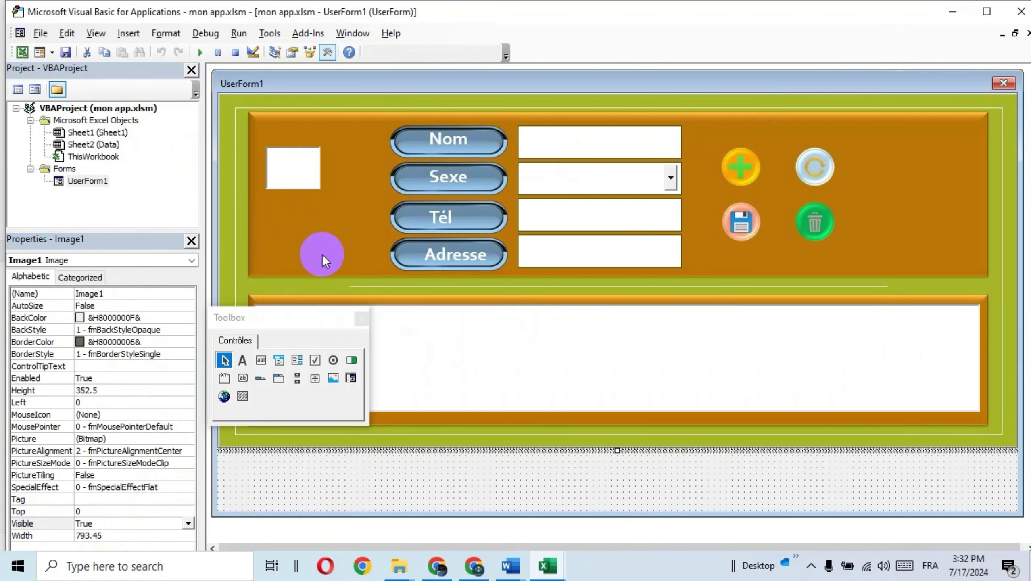
{"action": "left_click", "coordinate": [200, 52]}
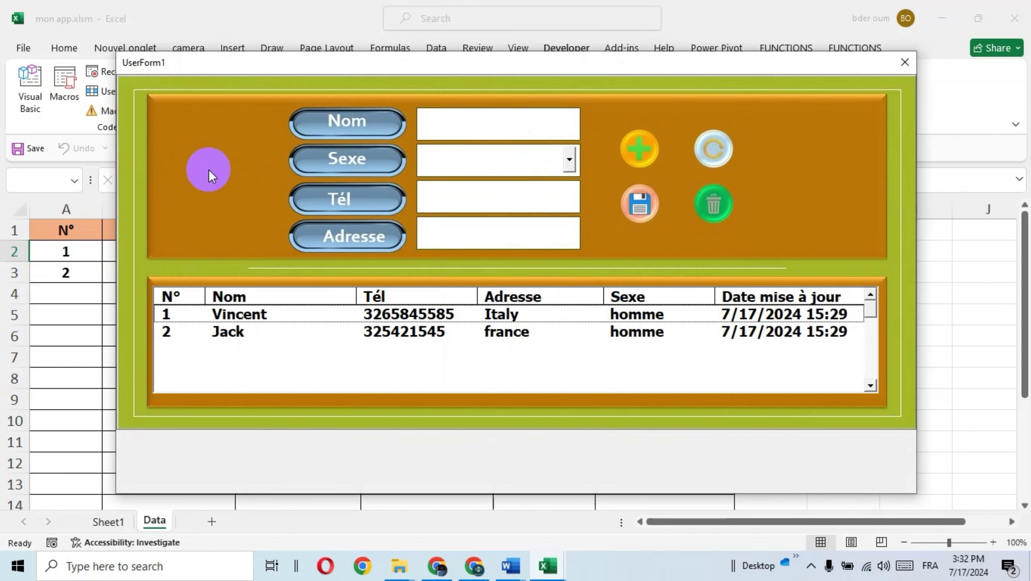
Add a third contact with its name, Sexe homme, phone number and Adresse france, then close the form
{"action": "left_click", "coordinate": [512, 120]}
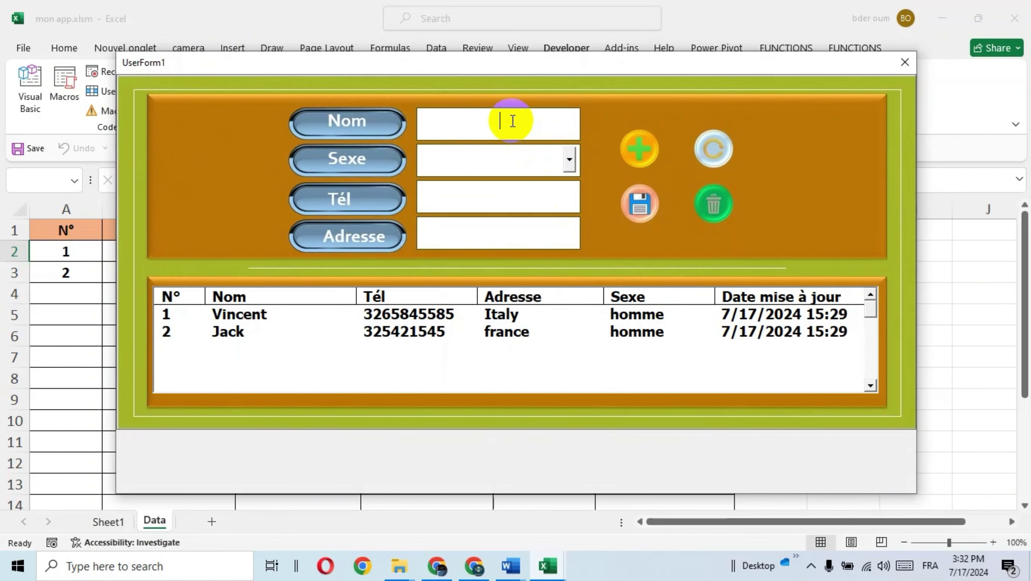
{"action": "type", "text": "Paul"}
{"action": "left_click", "coordinate": [569, 160]}
{"action": "left_click", "coordinate": [507, 217]}
{"action": "left_click", "coordinate": [520, 197]}
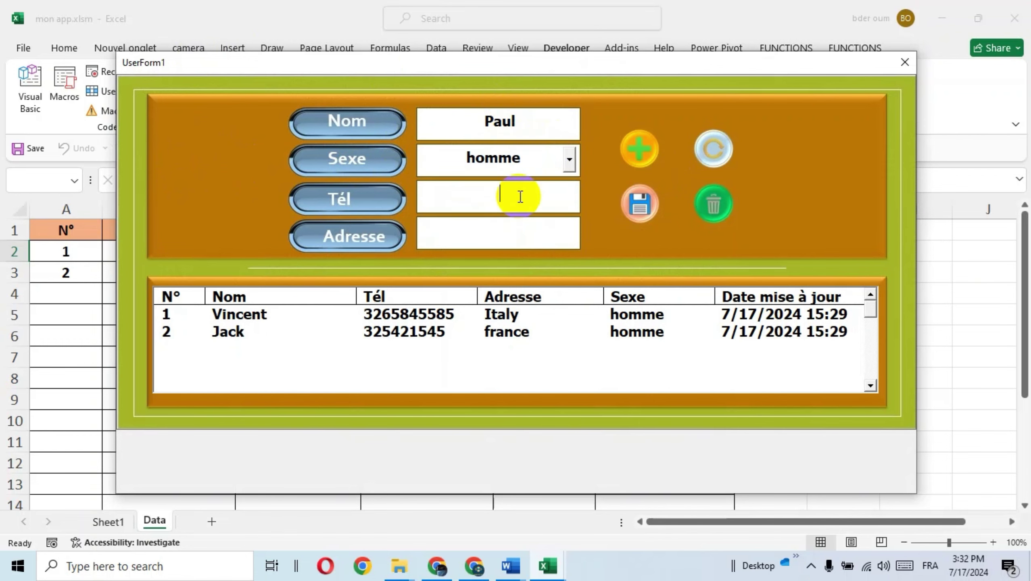
{"action": "type", "text": "326421"}
{"action": "type", "text": "55"}
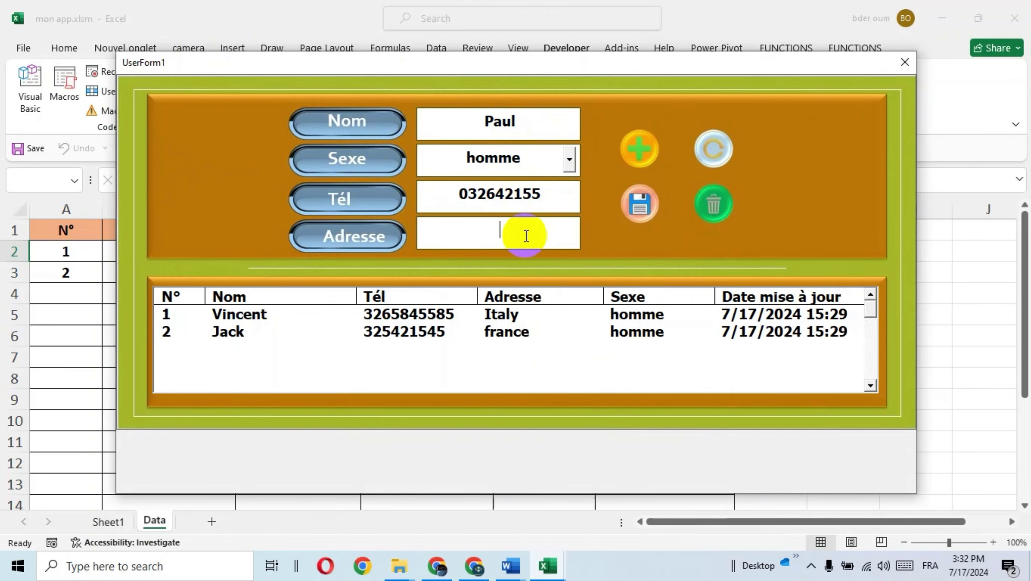
{"action": "type", "text": "france"}
{"action": "left_click", "coordinate": [638, 150]}
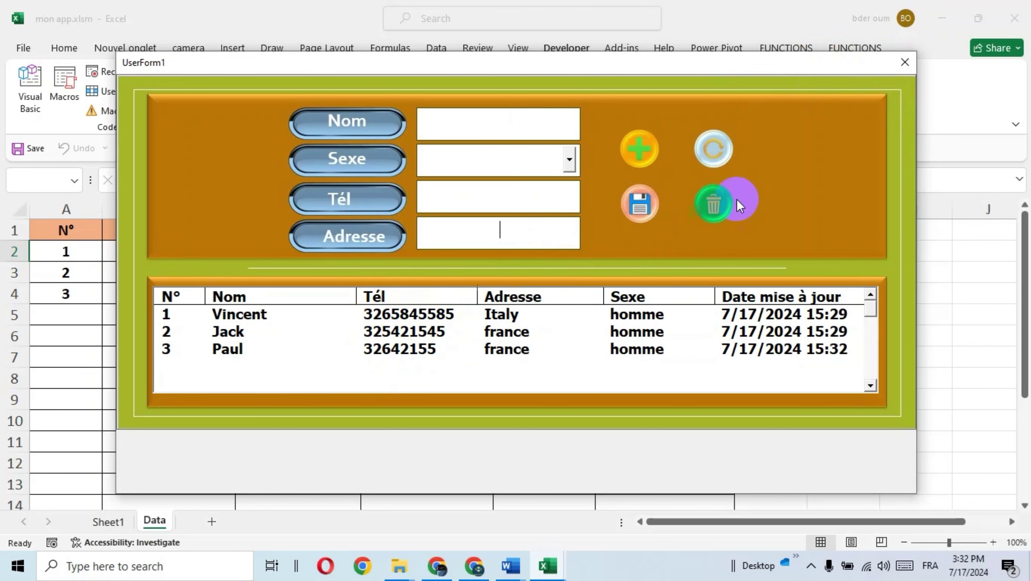
{"action": "left_click", "coordinate": [901, 63]}
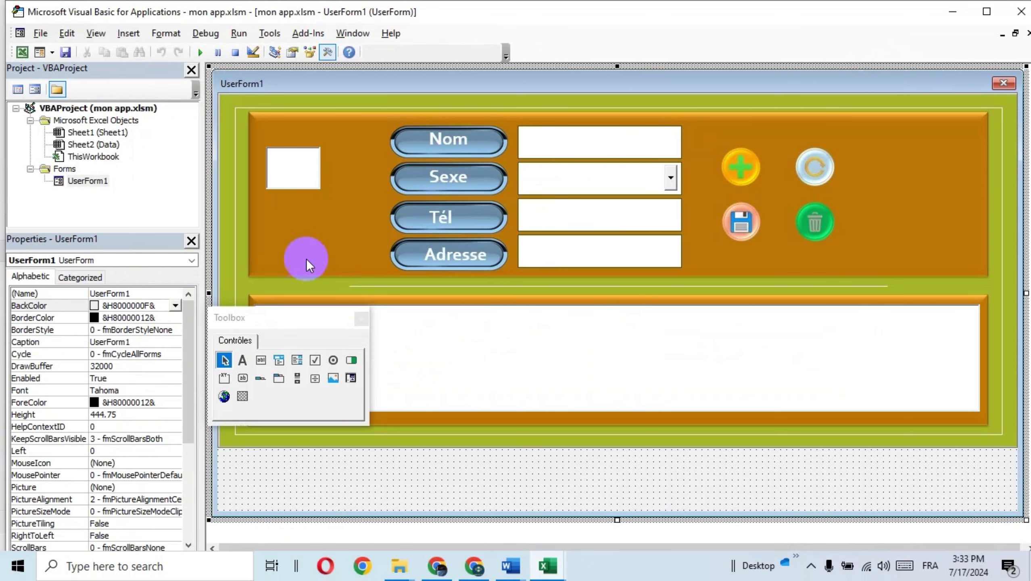
Format the Data sheet's Tél column C as Text, then reopen the Visual Basic editor
{"action": "left_click", "coordinate": [22, 52]}
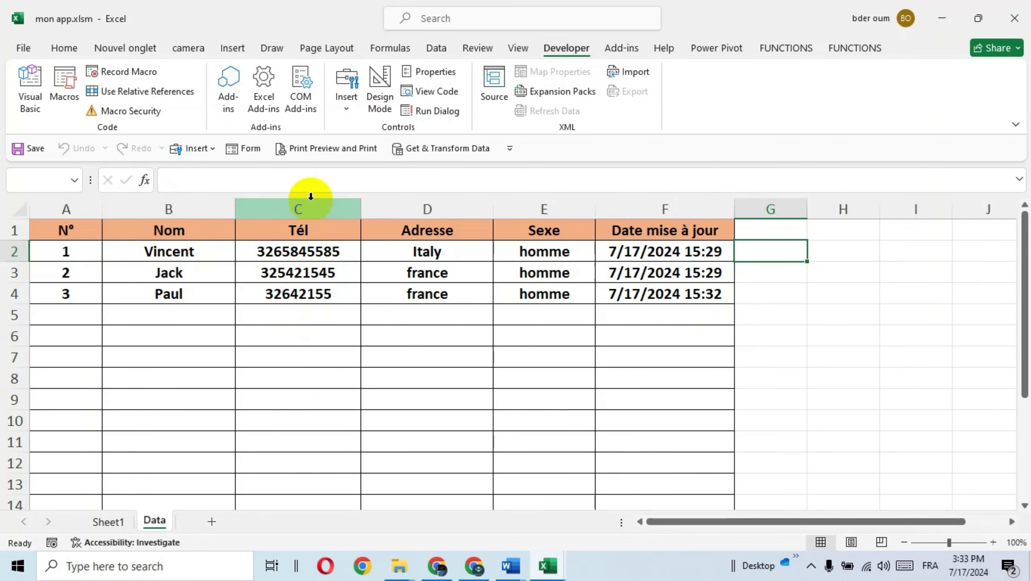
{"action": "left_click", "coordinate": [303, 206]}
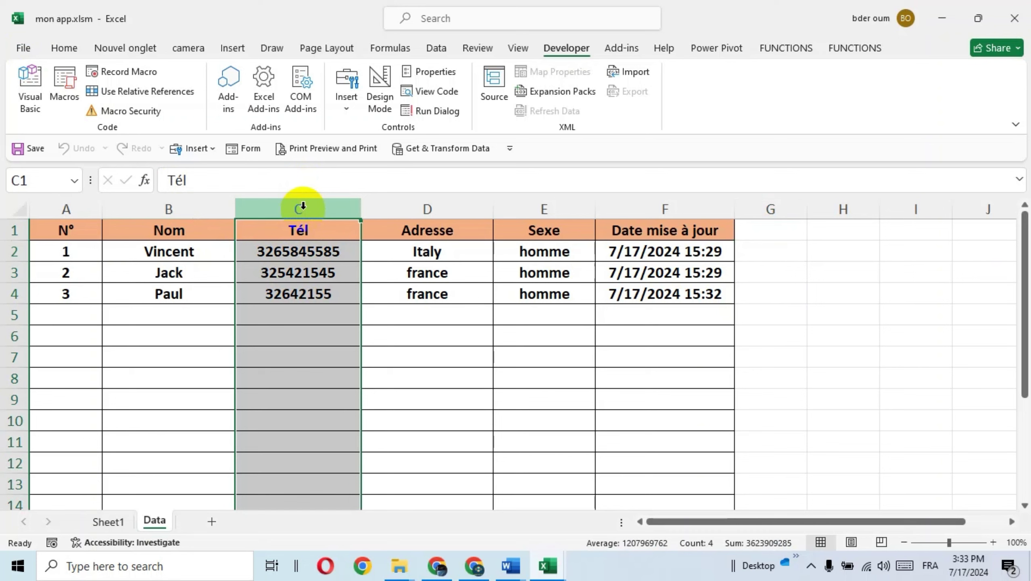
{"action": "left_click", "coordinate": [71, 49]}
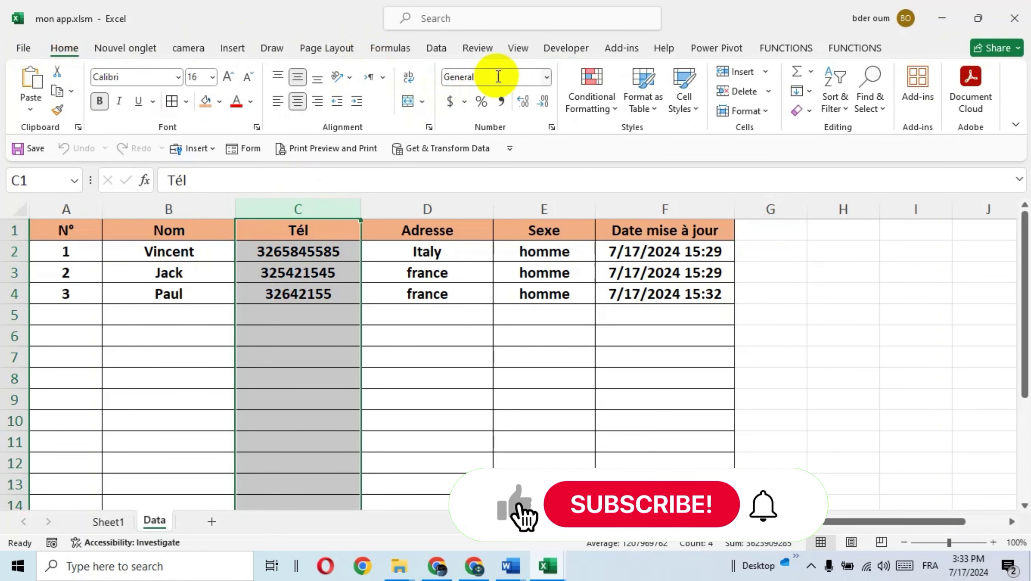
{"action": "left_click", "coordinate": [546, 77]}
{"action": "scroll", "coordinate": [535, 340], "scroll_direction": "down", "scroll_amount": 2}
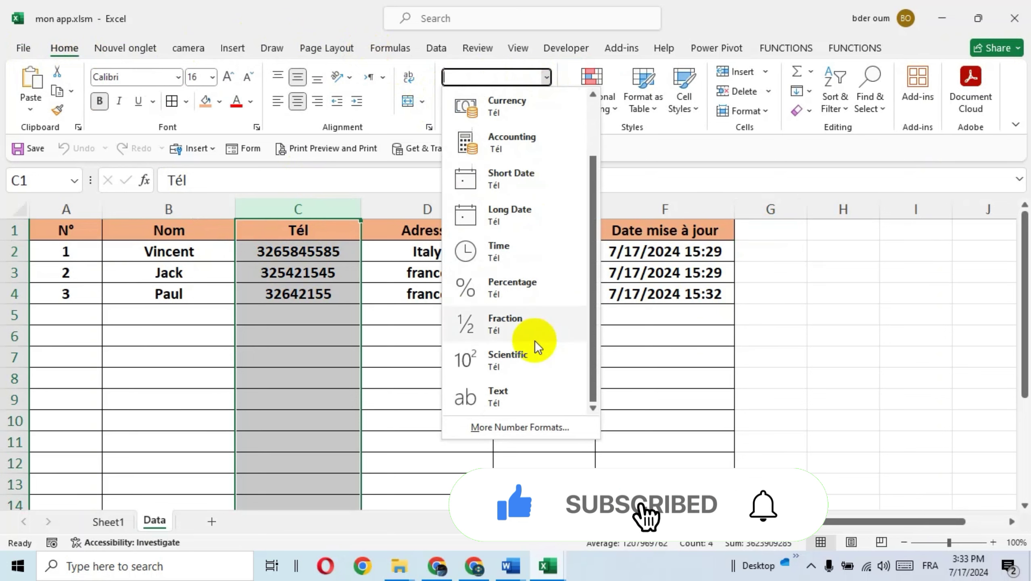
{"action": "left_click", "coordinate": [515, 393]}
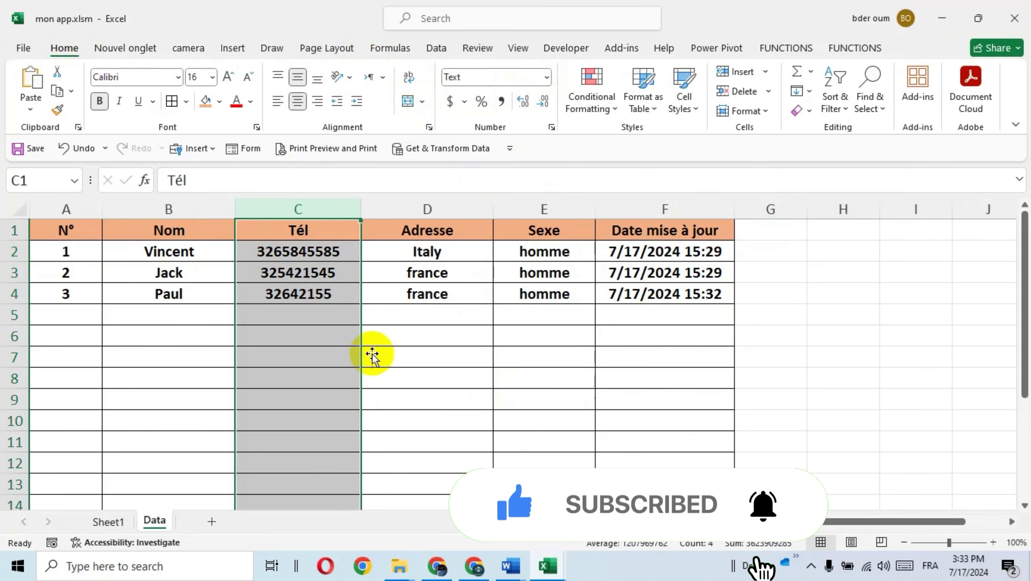
{"action": "left_click", "coordinate": [566, 47]}
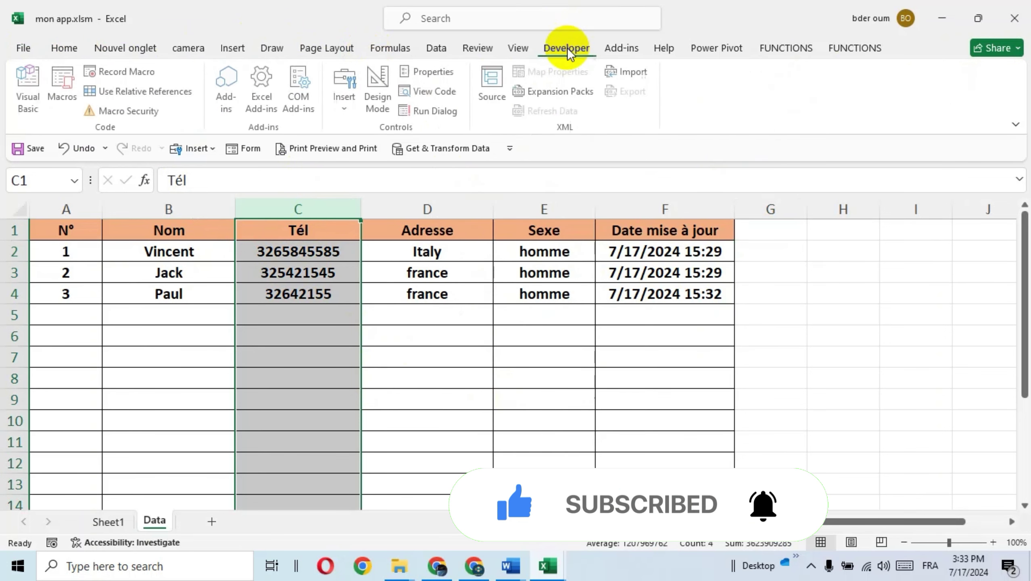
{"action": "left_click", "coordinate": [28, 88]}
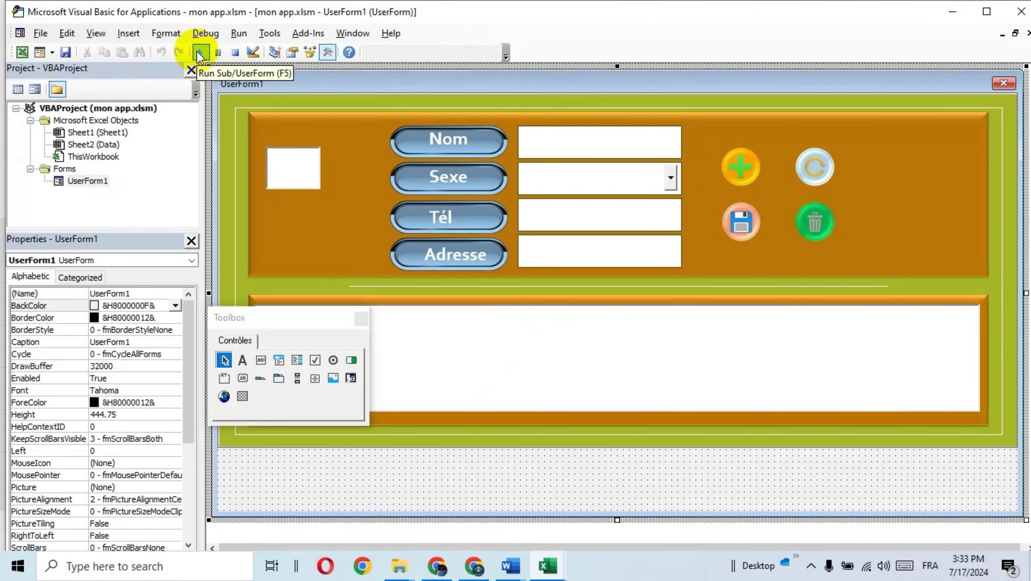
Run the form and enter the fourth contact's name with Sexe set to homme
{"action": "left_click", "coordinate": [198, 55]}
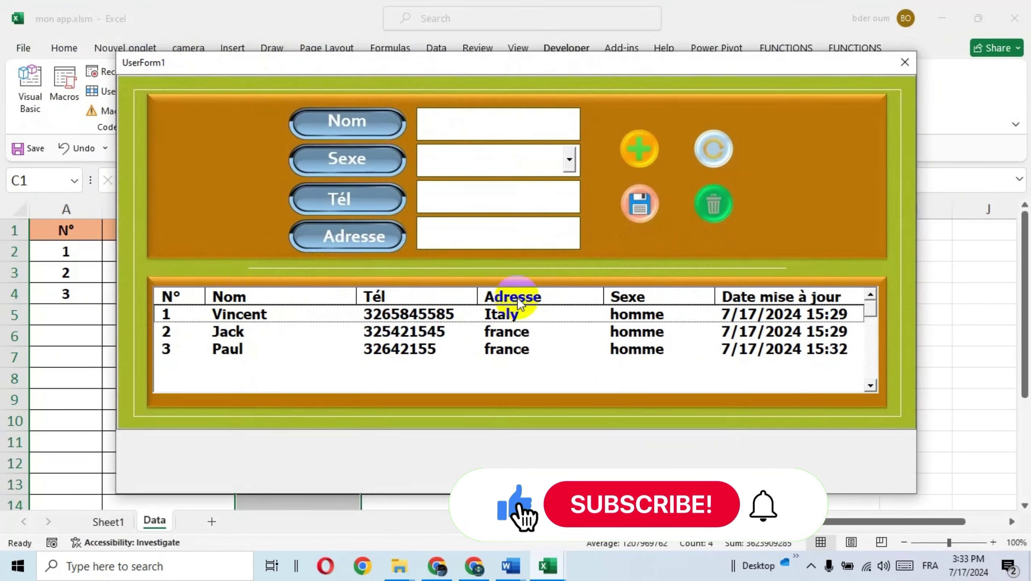
{"action": "left_click", "coordinate": [510, 236]}
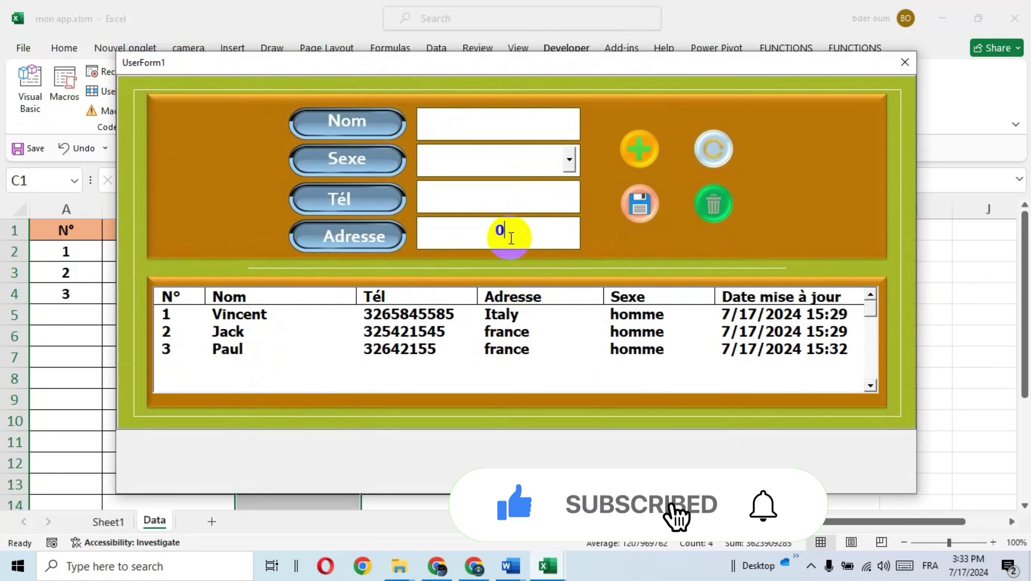
{"action": "type", "text": "654215487"}
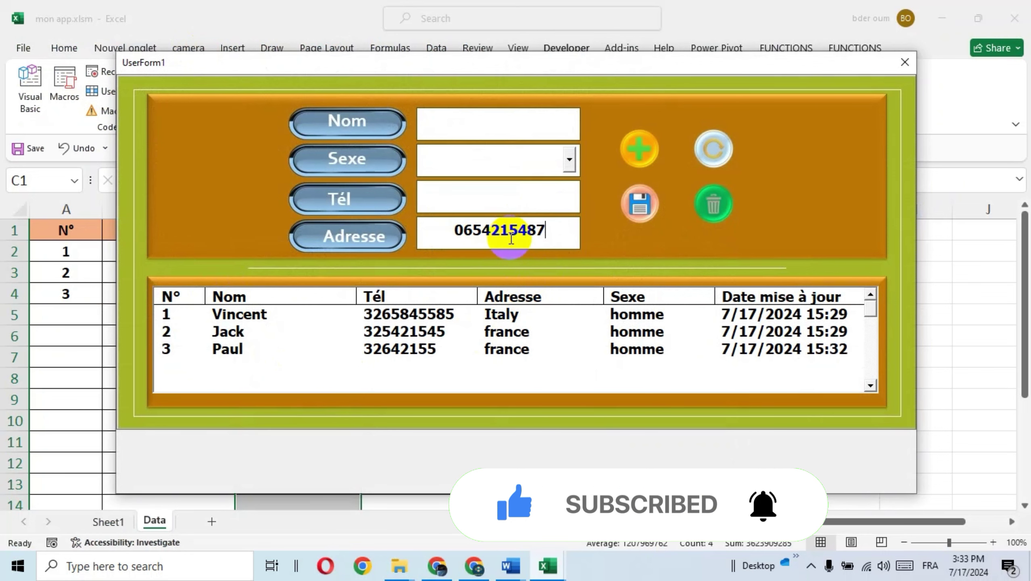
{"action": "left_click", "coordinate": [535, 122]}
{"action": "type", "text": "Gérar"}
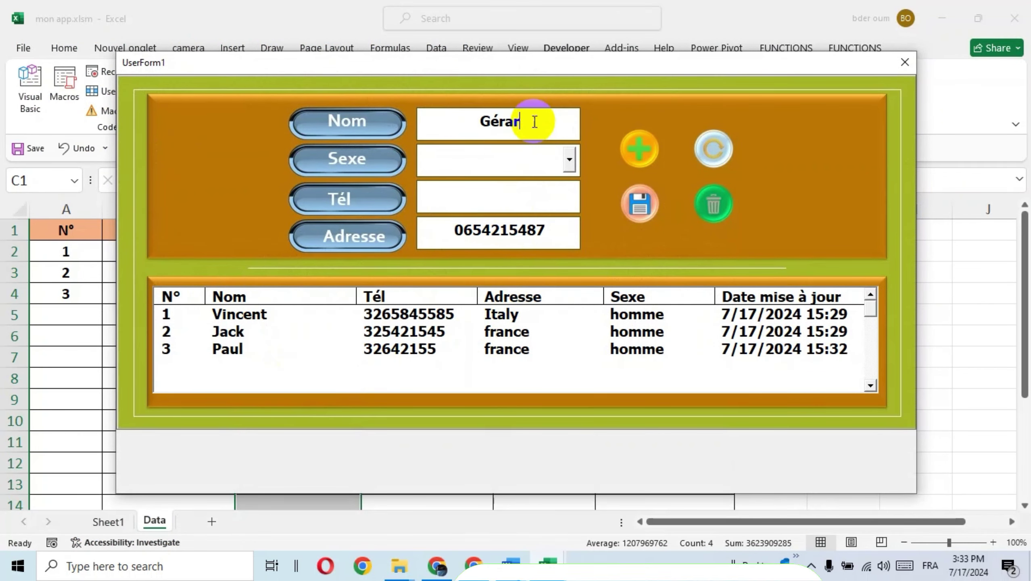
{"action": "type", "text": "d"}
{"action": "left_click", "coordinate": [569, 158]}
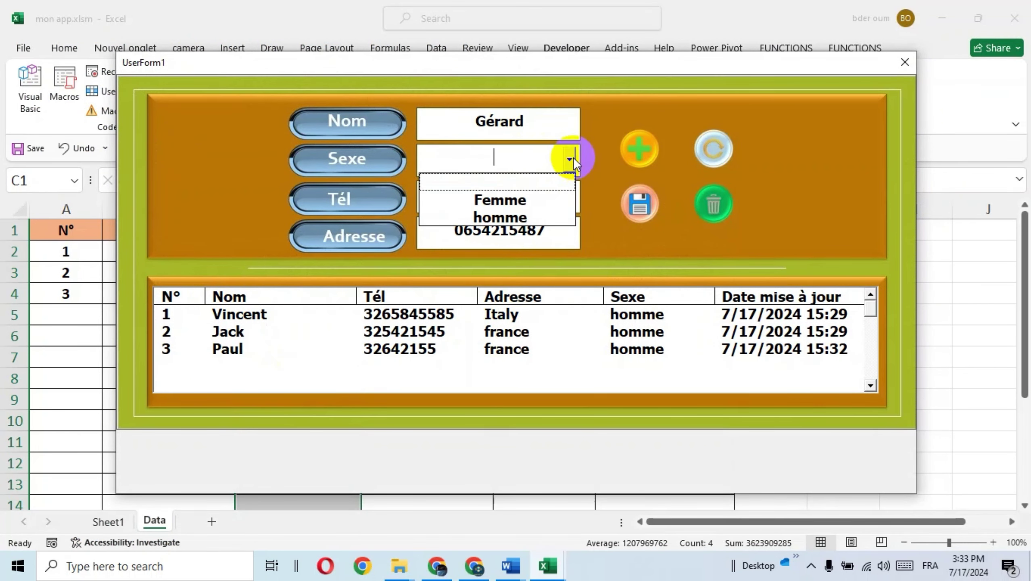
{"action": "left_click", "coordinate": [510, 213]}
Move the phone number from Adresse into Tél, set Adresse to France, and add the contact
{"action": "left_click", "coordinate": [510, 194]}
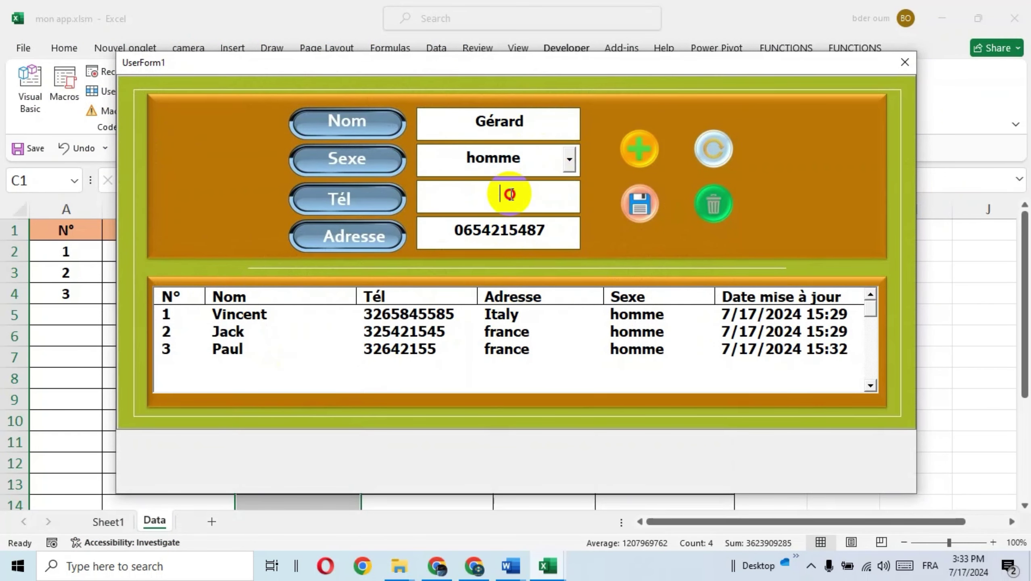
{"action": "mouse_move", "coordinate": [550, 231]}
{"action": "left_mouse_down"}
{"action": "mouse_move", "coordinate": [464, 224]}
{"action": "mouse_move", "coordinate": [492, 224]}
{"action": "left_mouse_up"}
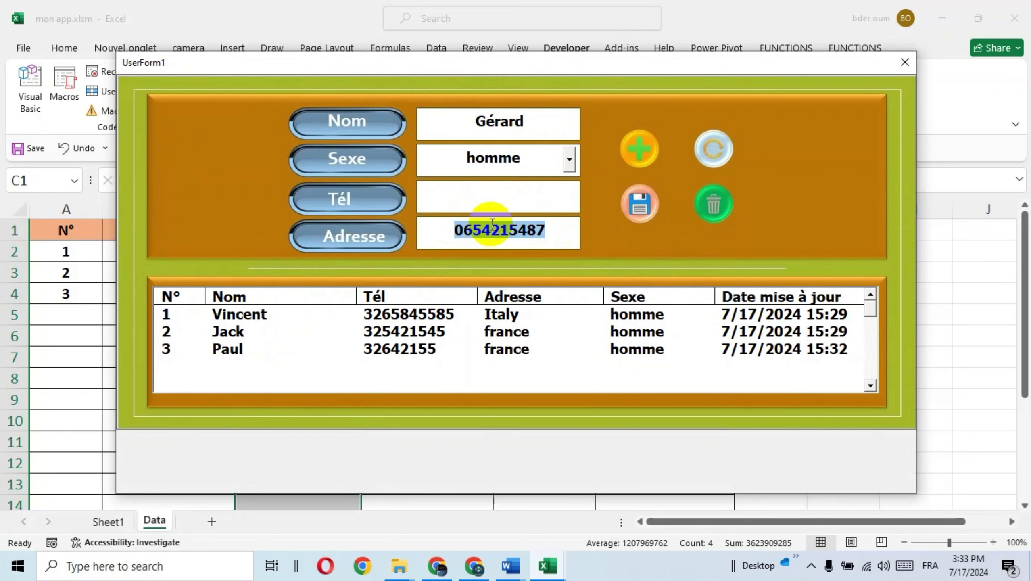
{"action": "key", "text": "ctrl+x"}
{"action": "type", "text": "65"}
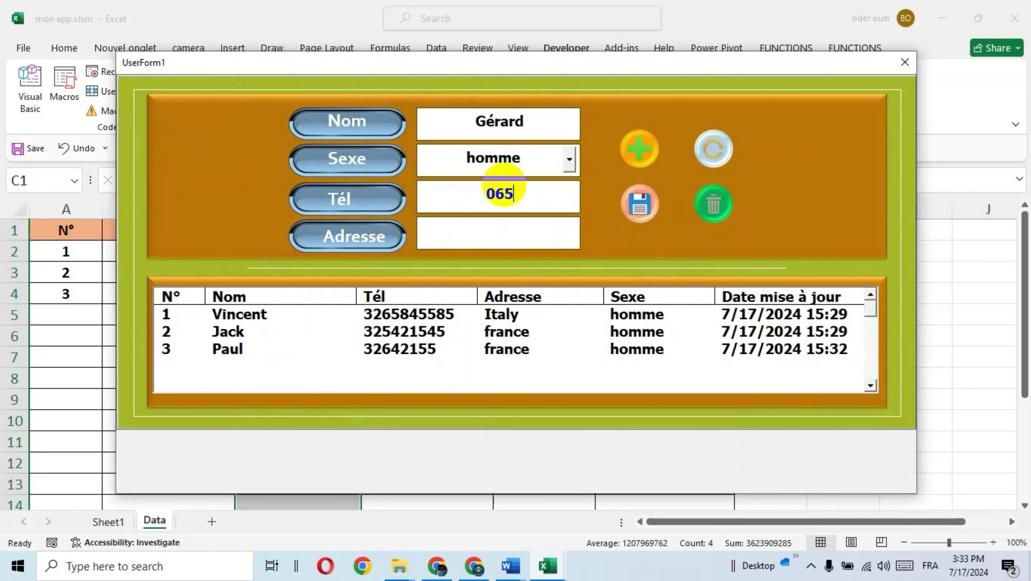
{"action": "type", "text": "4215425"}
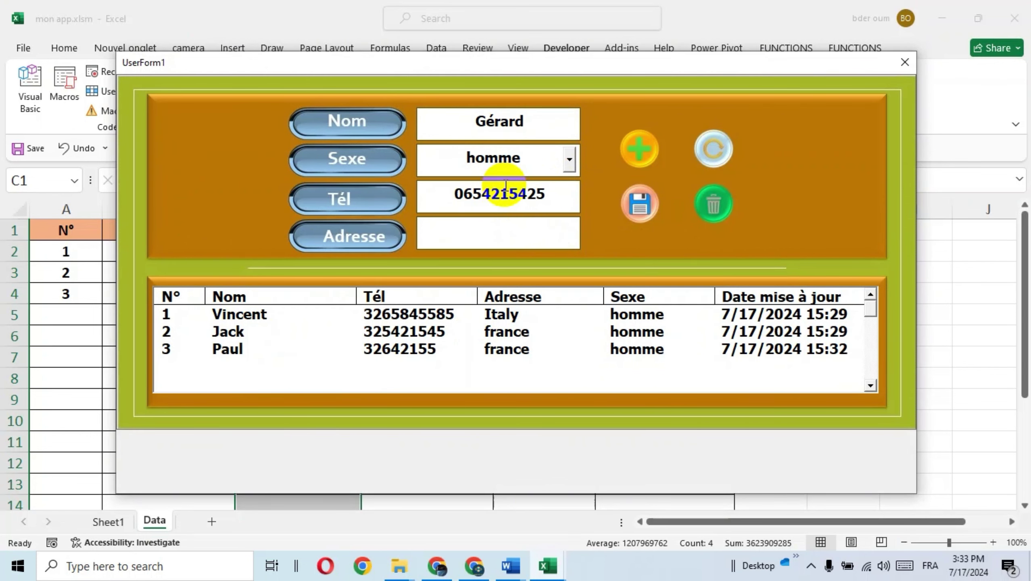
{"action": "left_click", "coordinate": [489, 238]}
{"action": "type", "text": "F"}
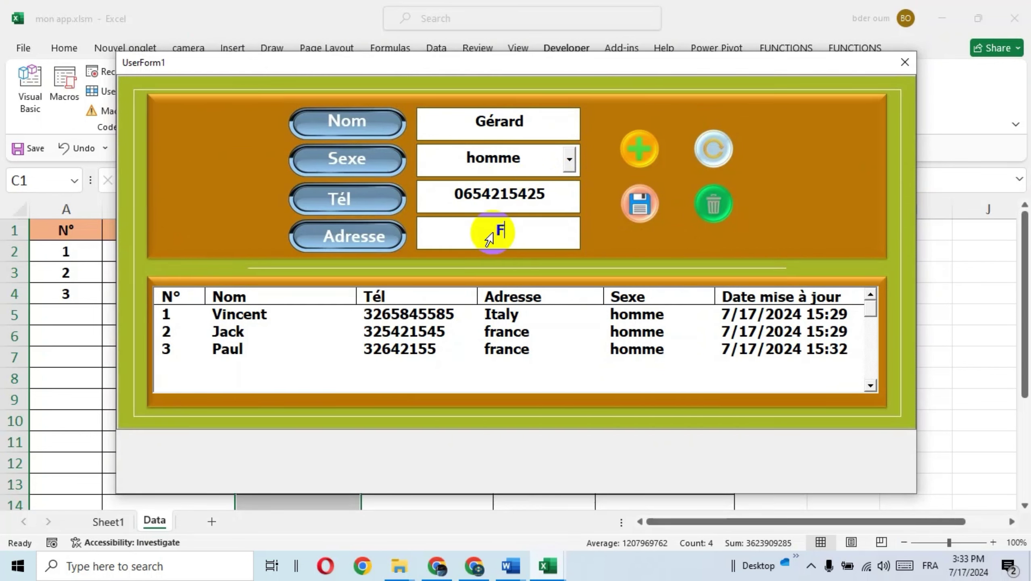
{"action": "type", "text": "rance"}
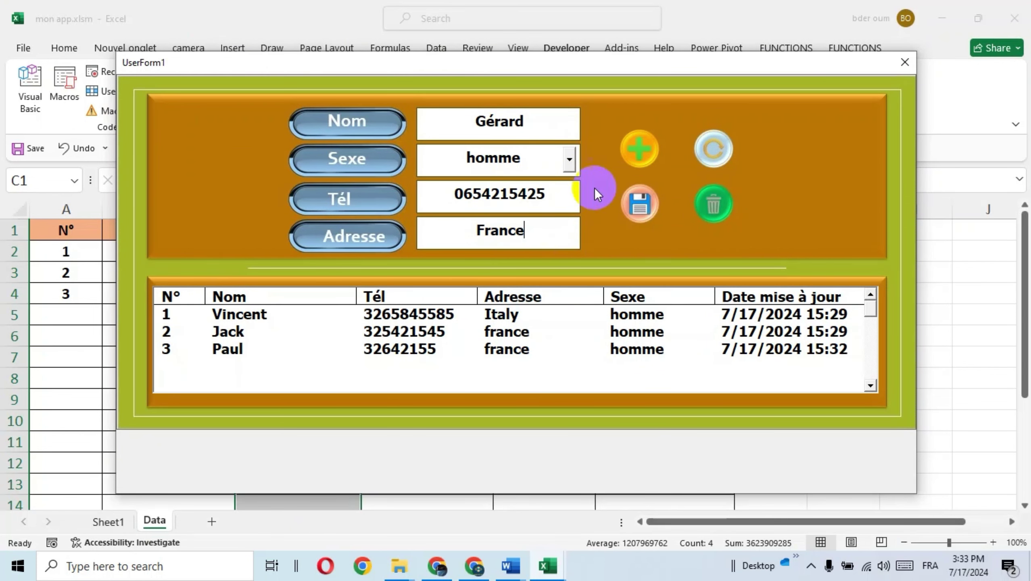
{"action": "left_click", "coordinate": [635, 149]}
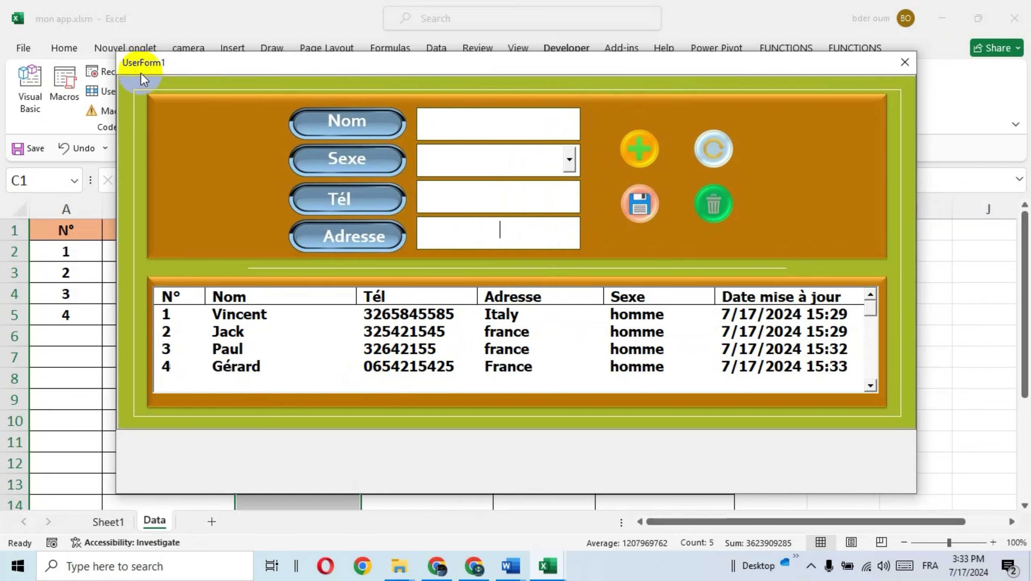
Close the running form, move the Toolbox aside, and reactivate the UserForm1 designer
{"action": "left_click", "coordinate": [905, 63]}
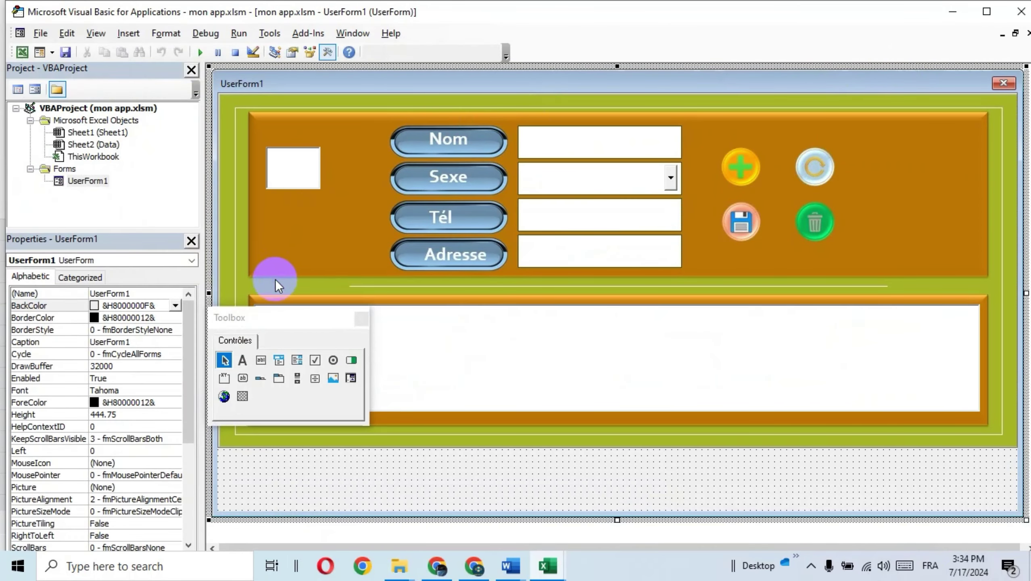
{"action": "left_click_drag", "start_coordinate": [297, 322], "coordinate": [638, 376]}
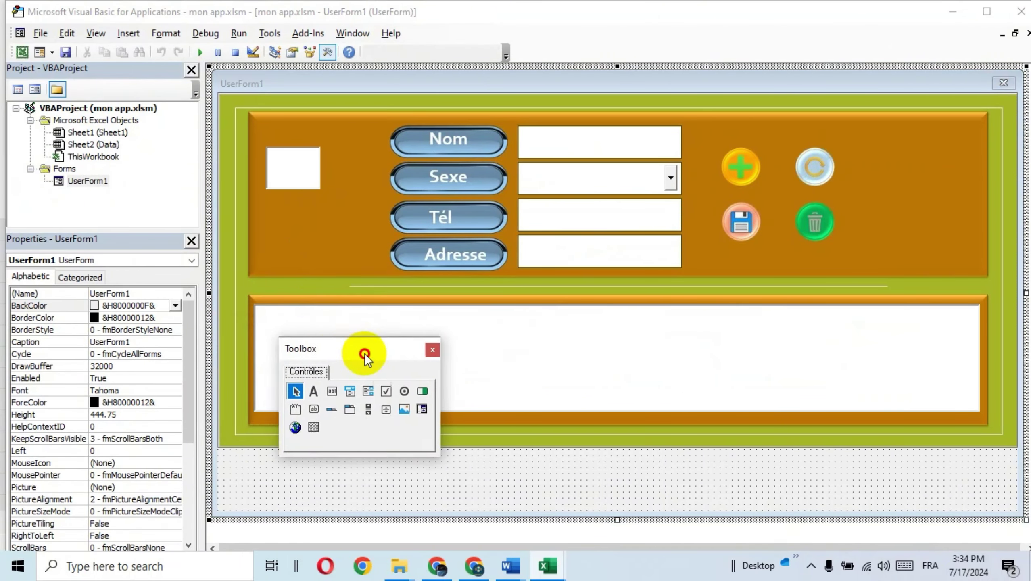
{"action": "left_click", "coordinate": [411, 478]}
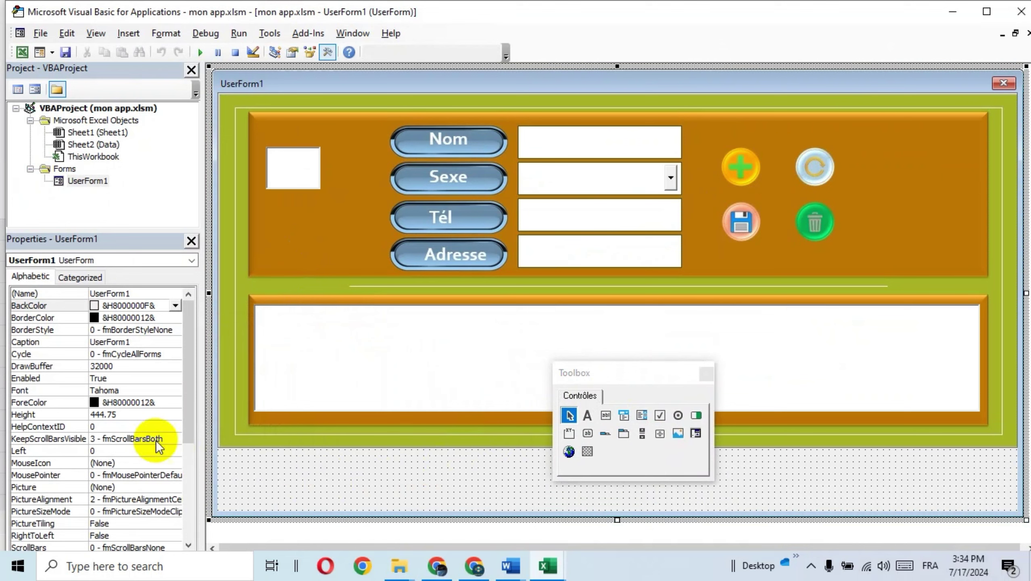
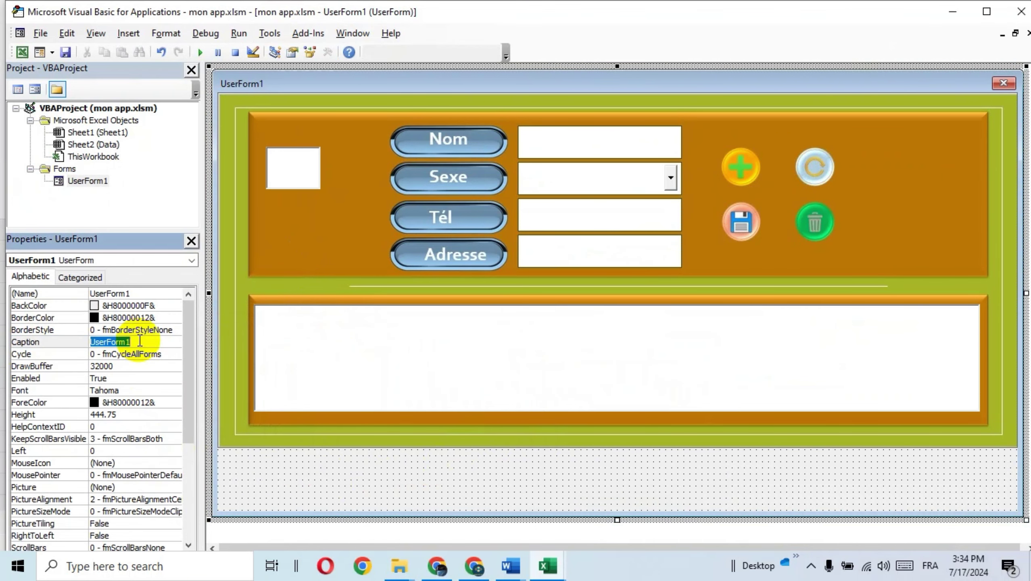
Set UserForm1's Caption property to FORMULAIRE DE SAISIE in the Properties window
{"action": "type", "text": "f"}
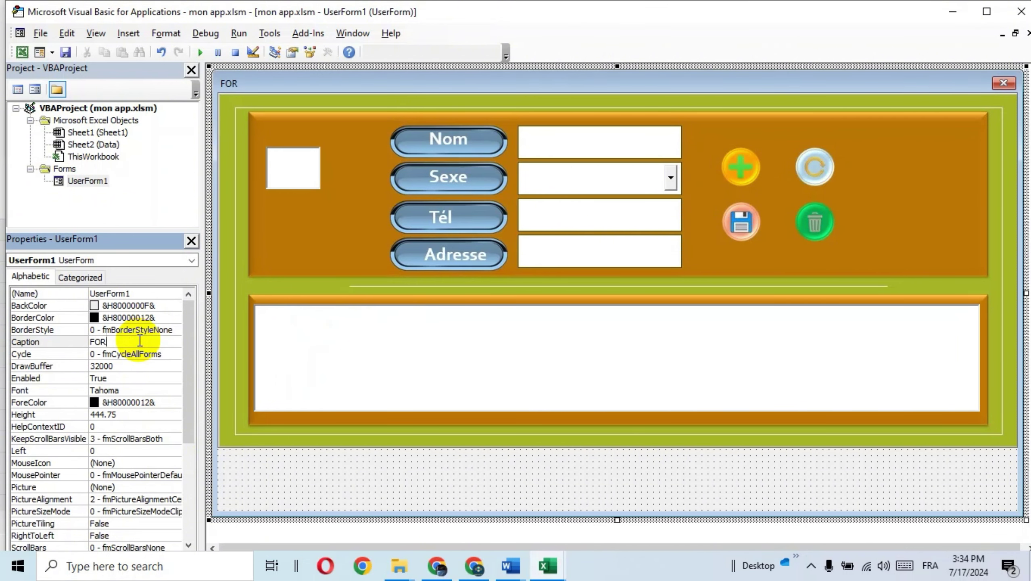
{"action": "type", "text": "RE DE SAISIE"}
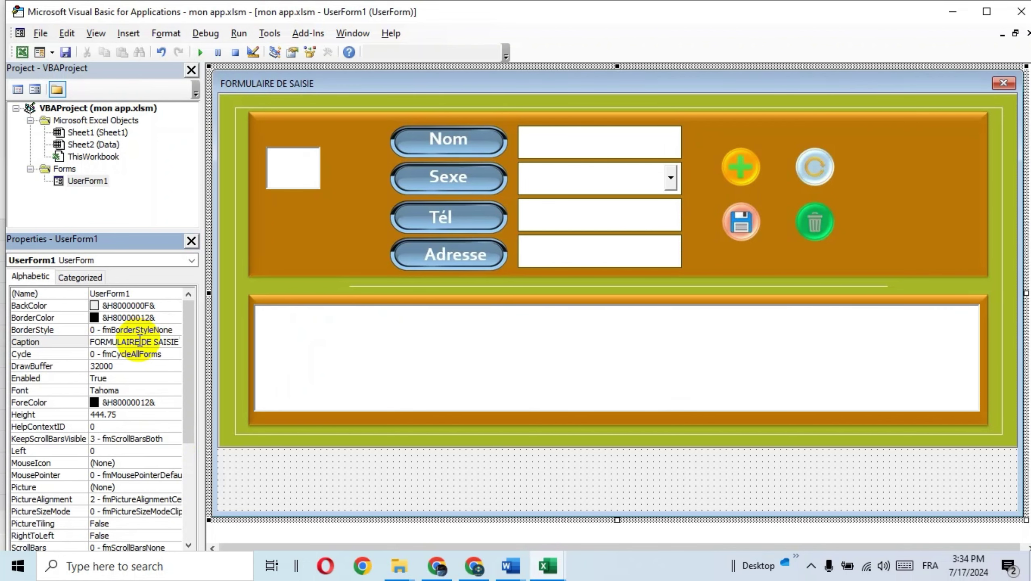
{"action": "left_click", "coordinate": [244, 172]}
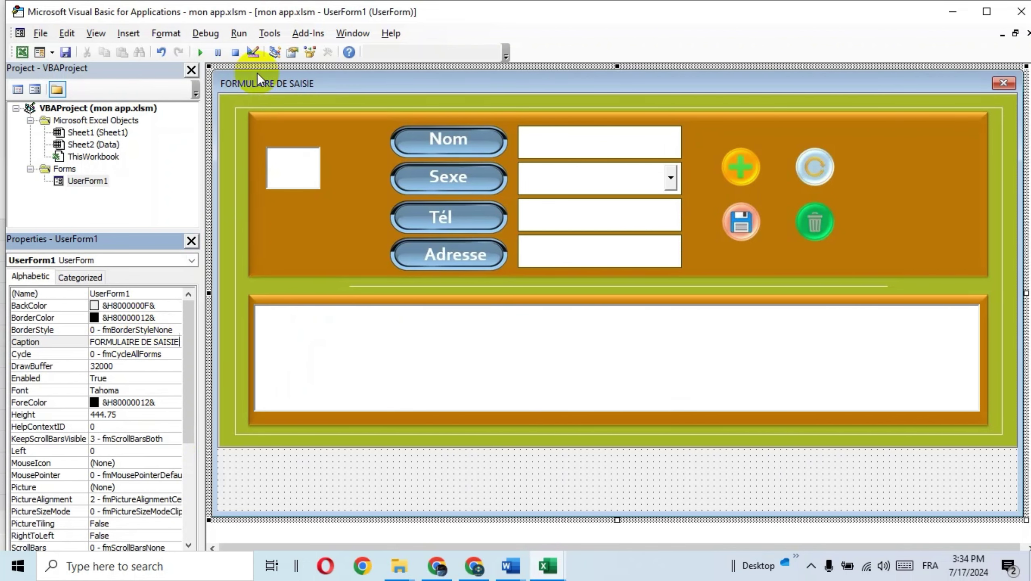
{"action": "left_click", "coordinate": [372, 229]}
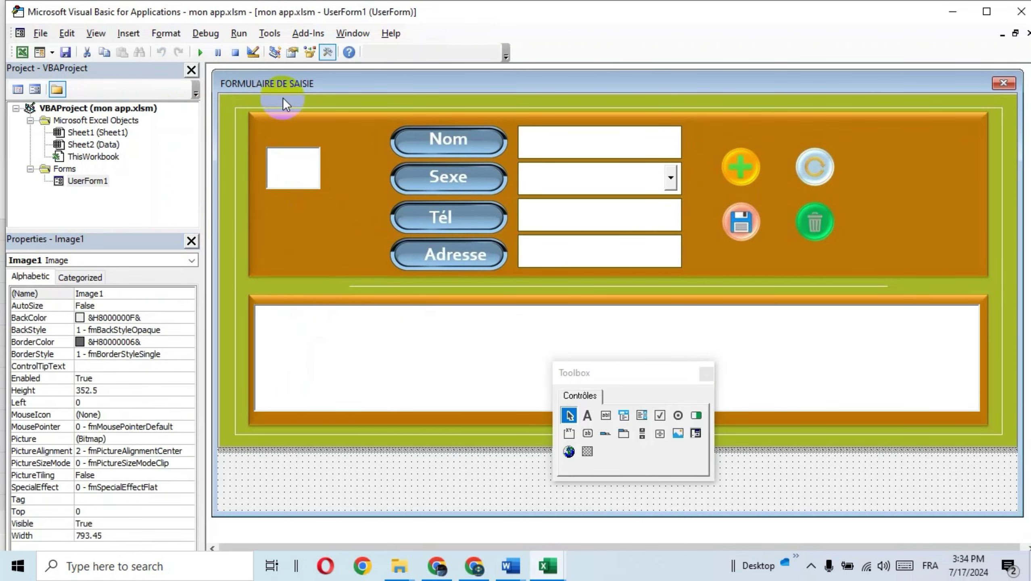
Test-run the FORMULAIRE DE SAISIE form showing its four records, then close it
{"action": "left_click", "coordinate": [200, 53]}
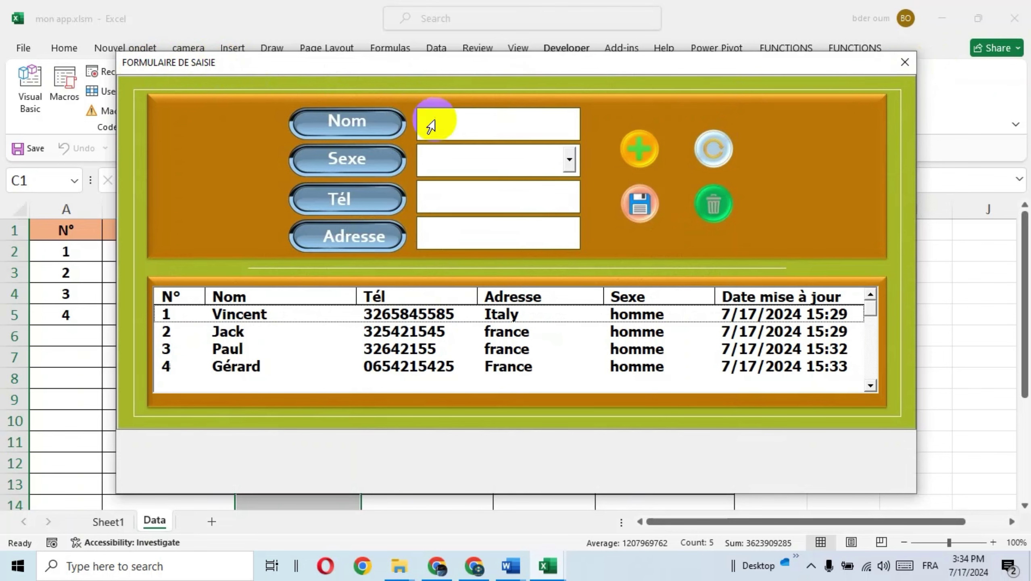
{"action": "left_click", "coordinate": [910, 66]}
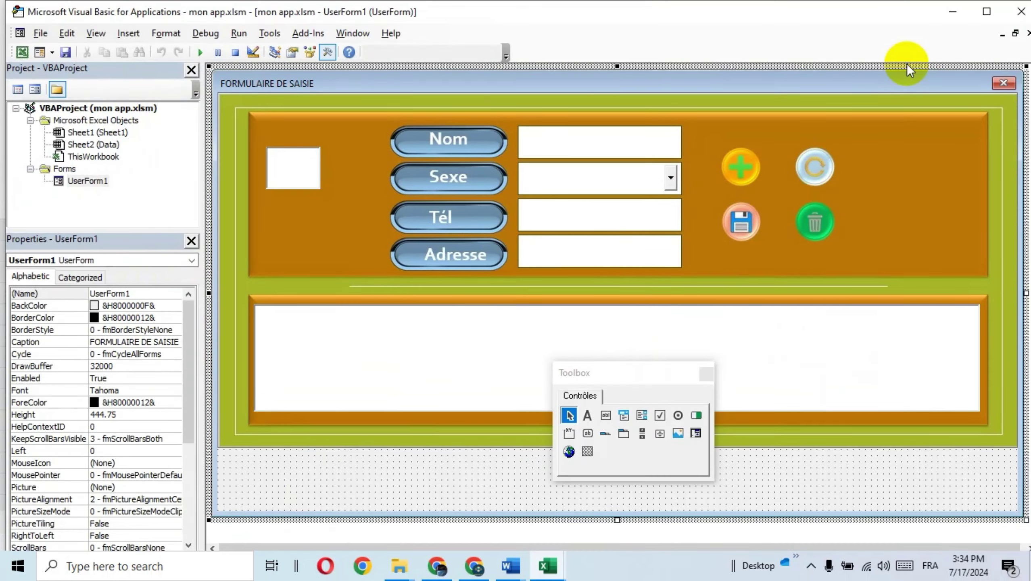
Return to the Excel workbook and switch to Sheet1
{"action": "left_click", "coordinate": [22, 52]}
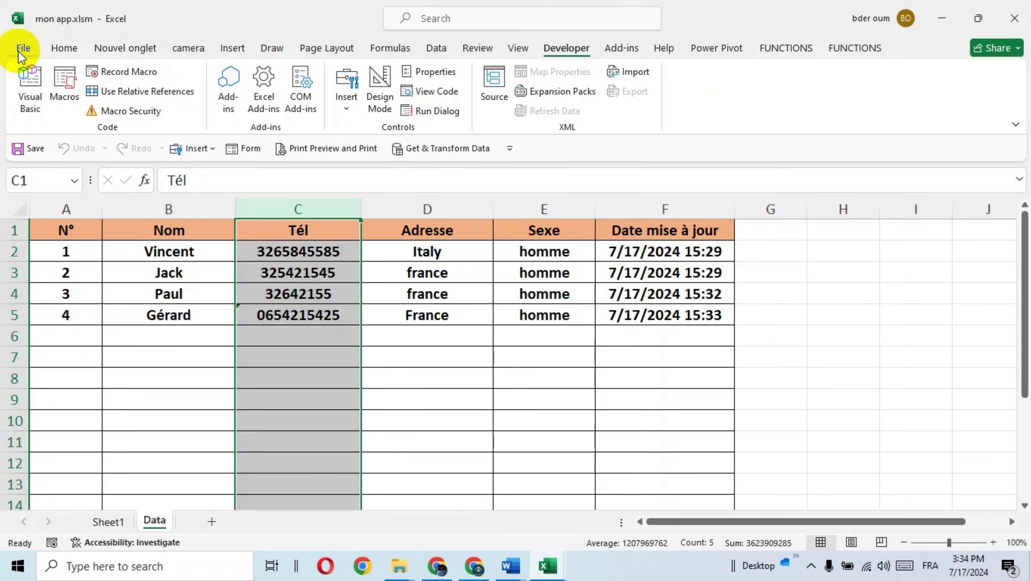
{"action": "left_click", "coordinate": [829, 272]}
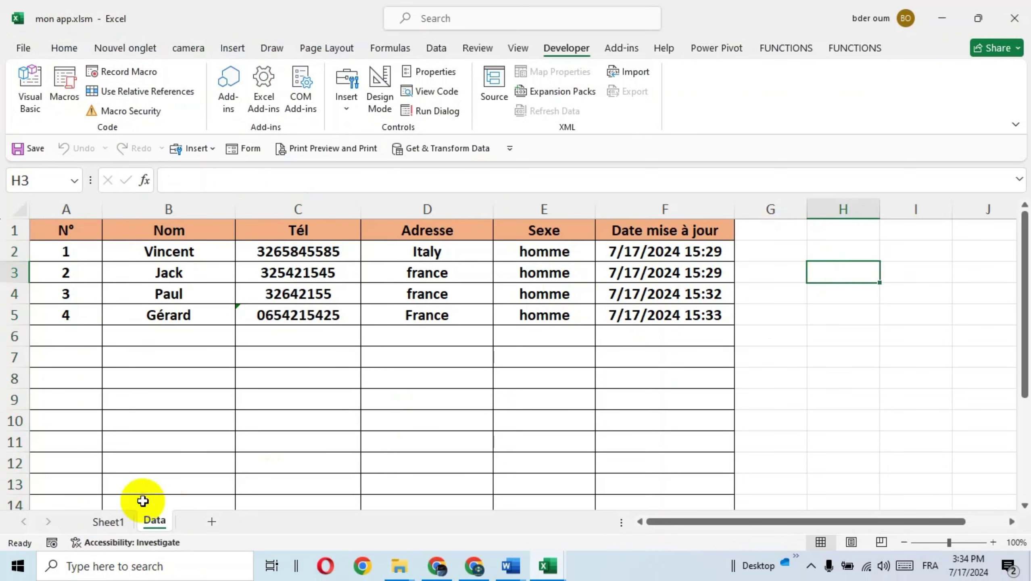
{"action": "left_click", "coordinate": [117, 523]}
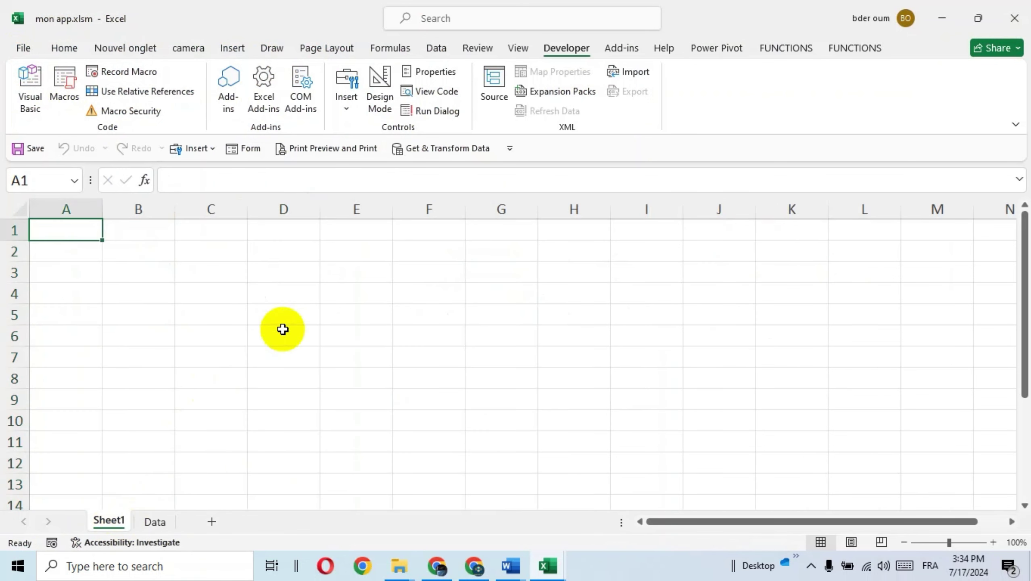
Insert the blue home-page icon picture from the Downloads folder onto Sheet1
{"action": "left_click", "coordinate": [232, 47]}
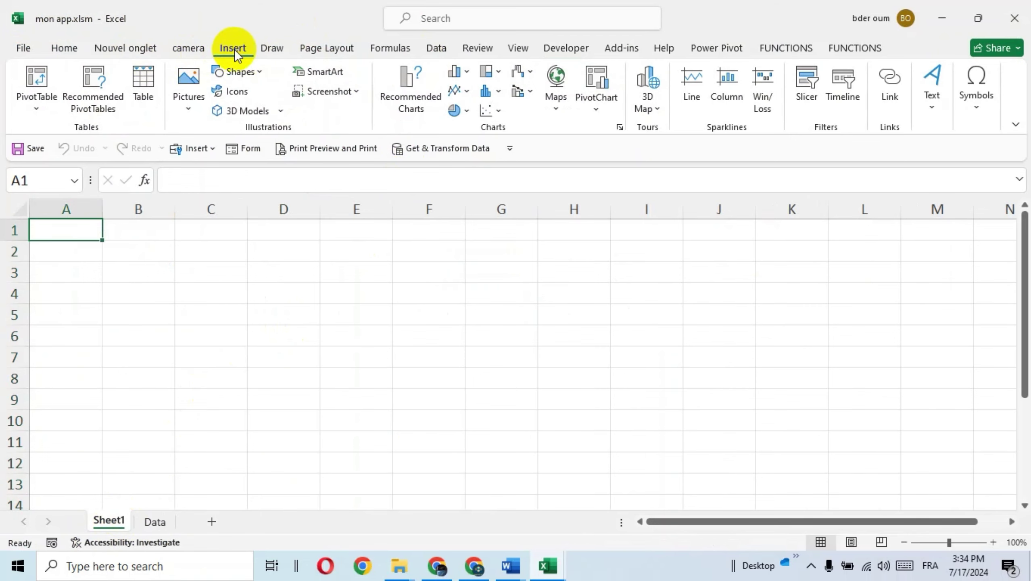
{"action": "left_click", "coordinate": [194, 112]}
{"action": "left_click", "coordinate": [224, 154]}
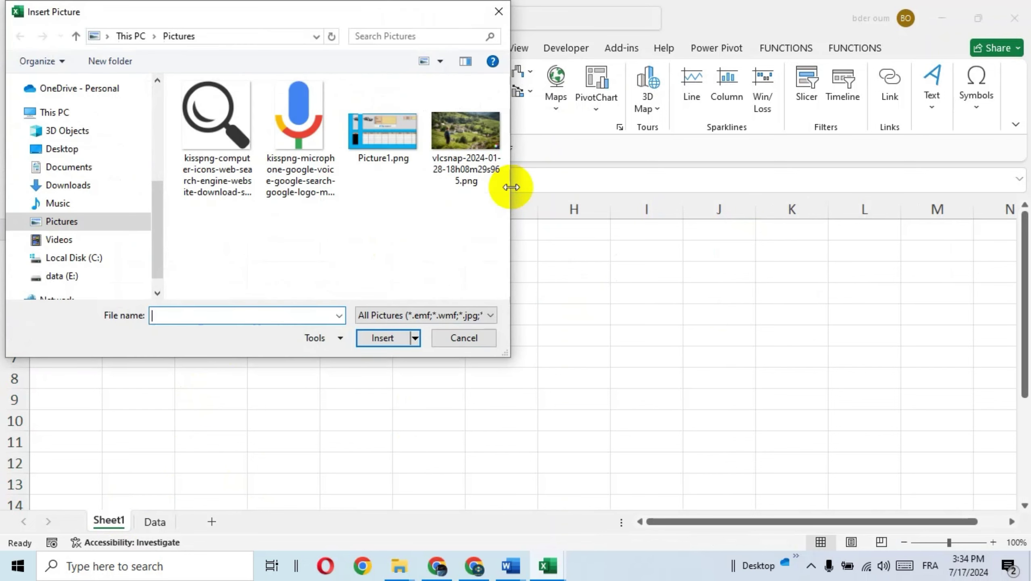
{"action": "left_click", "coordinate": [68, 185]}
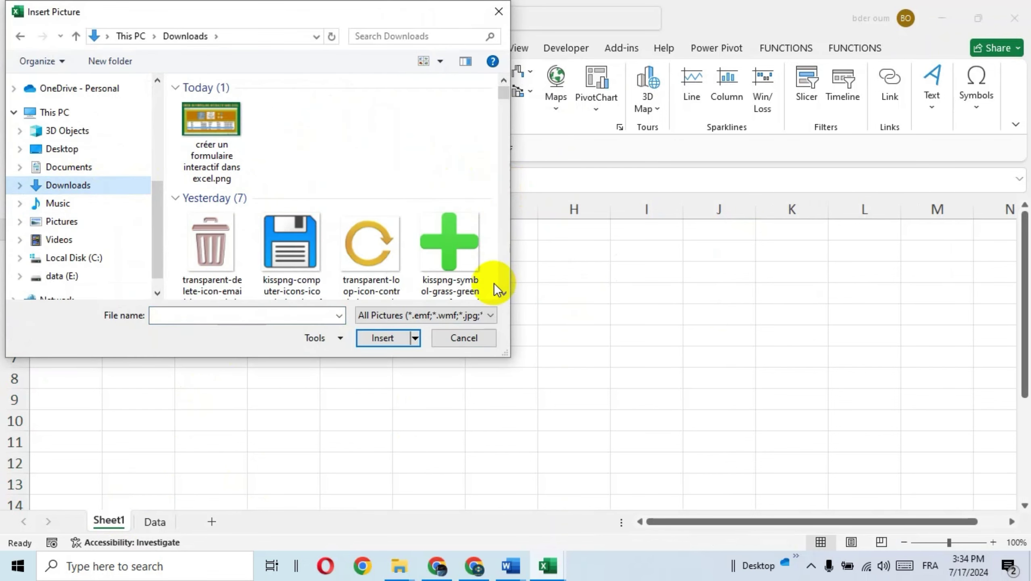
{"action": "scroll", "coordinate": [508, 296], "scroll_direction": "down", "scroll_amount": 2}
{"action": "scroll", "coordinate": [508, 296], "scroll_direction": "down", "scroll_amount": 2}
{"action": "scroll", "coordinate": [508, 296], "scroll_direction": "down", "scroll_amount": 2}
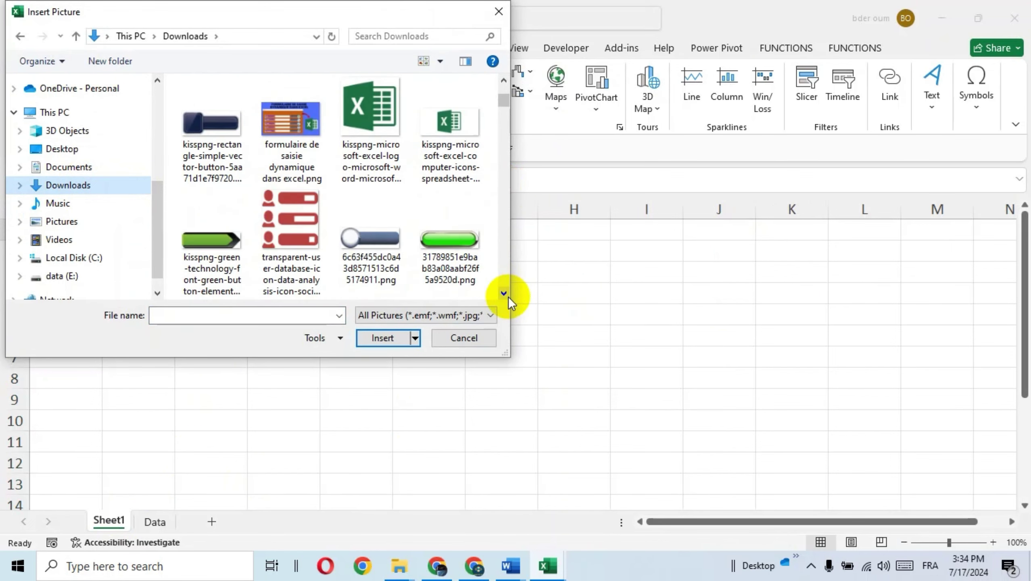
{"action": "scroll", "coordinate": [509, 297], "scroll_direction": "down", "scroll_amount": 2}
{"action": "scroll", "coordinate": [508, 296], "scroll_direction": "down", "scroll_amount": 2}
{"action": "scroll", "coordinate": [508, 296], "scroll_direction": "down", "scroll_amount": 2}
{"action": "scroll", "coordinate": [509, 297], "scroll_direction": "down", "scroll_amount": 2}
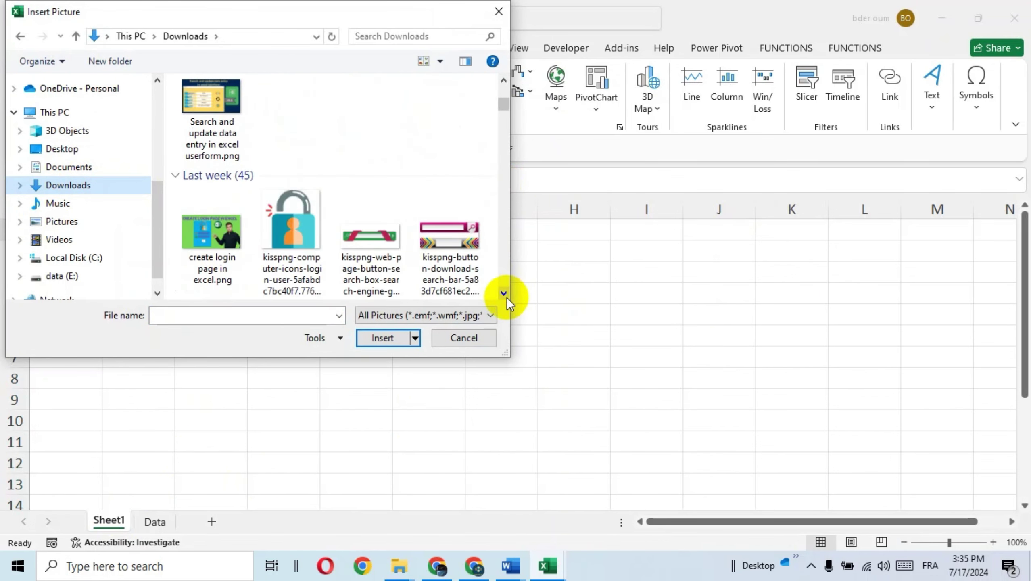
{"action": "left_click", "coordinate": [507, 297]}
{"action": "left_click", "coordinate": [506, 297]}
{"action": "left_click", "coordinate": [506, 297]}
{"action": "left_click", "coordinate": [506, 297]}
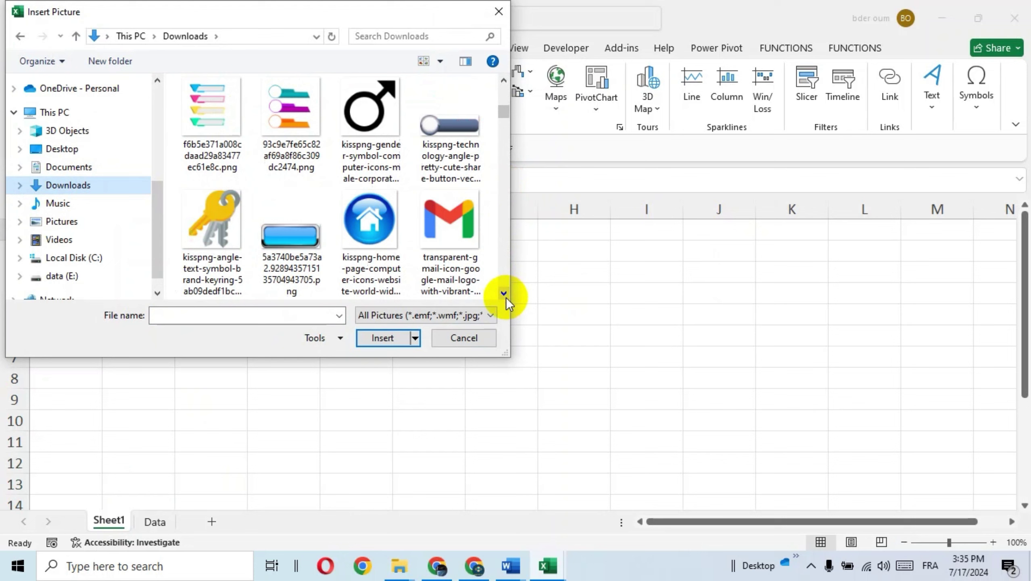
{"action": "left_click", "coordinate": [386, 244]}
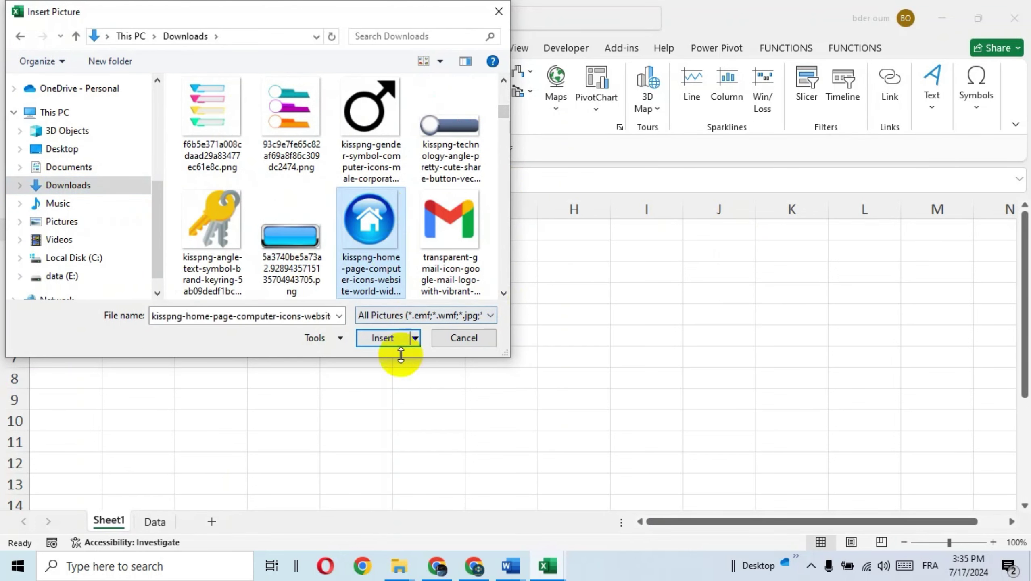
{"action": "left_click", "coordinate": [388, 338]}
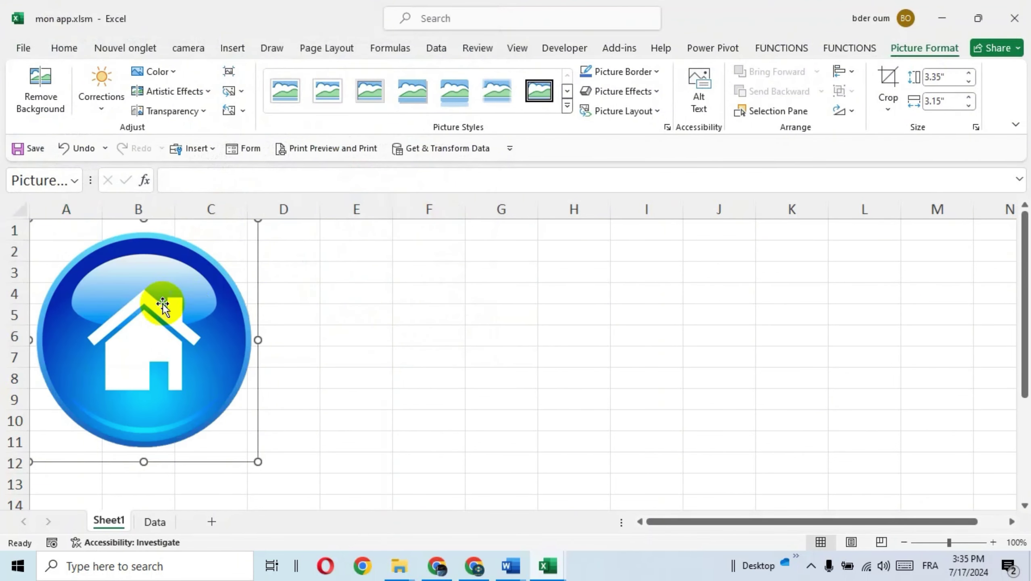
Shrink the home icon to about 2.68 by 2.52 inches and place it over columns F to H
{"action": "mouse_move", "coordinate": [161, 300]}
{"action": "left_mouse_down"}
{"action": "mouse_move", "coordinate": [240, 330]}
{"action": "mouse_move", "coordinate": [341, 290]}
{"action": "left_mouse_up"}
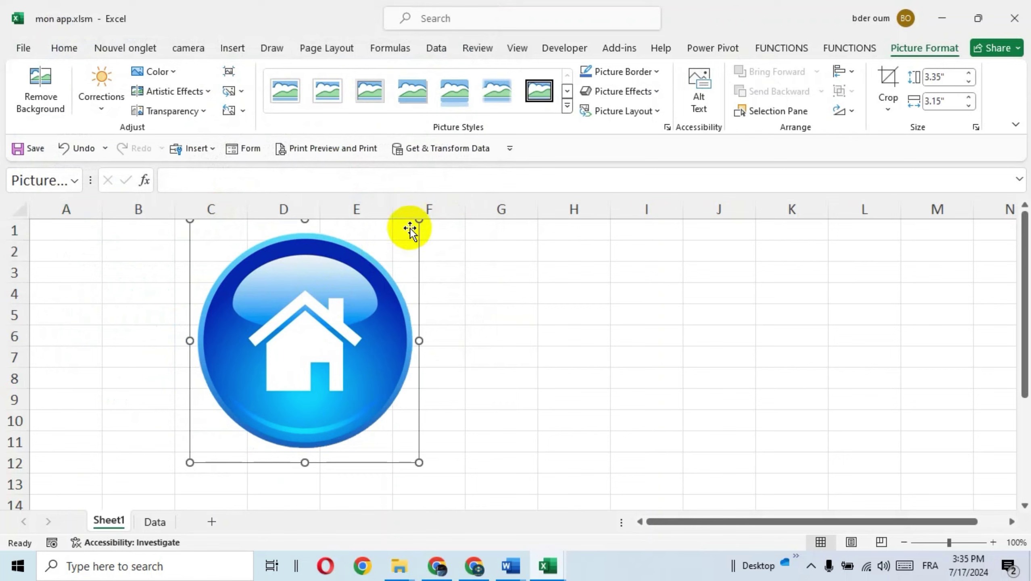
{"action": "left_click_drag", "start_coordinate": [418, 220], "coordinate": [372, 268]}
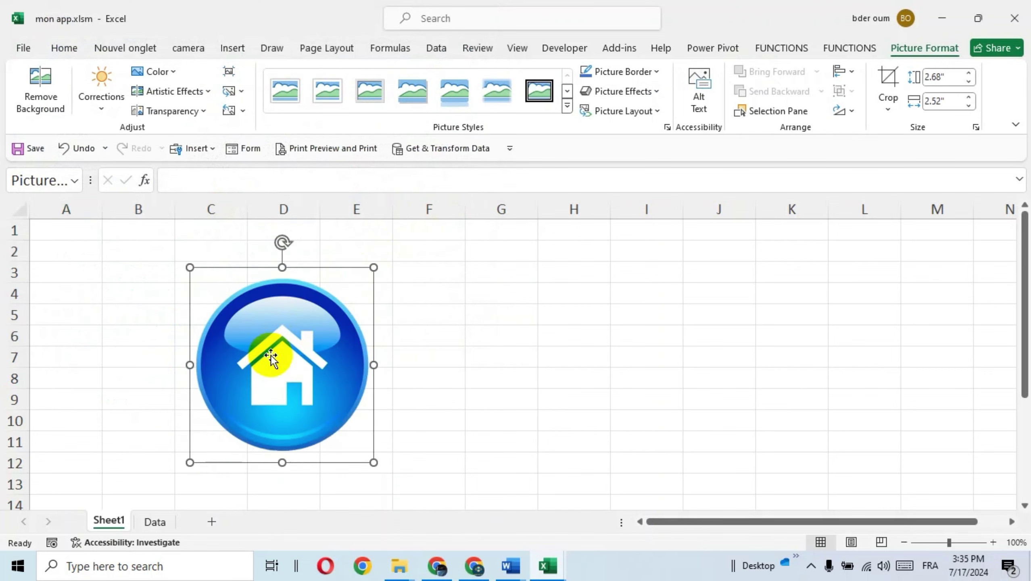
{"action": "left_click_drag", "start_coordinate": [270, 356], "coordinate": [491, 292]}
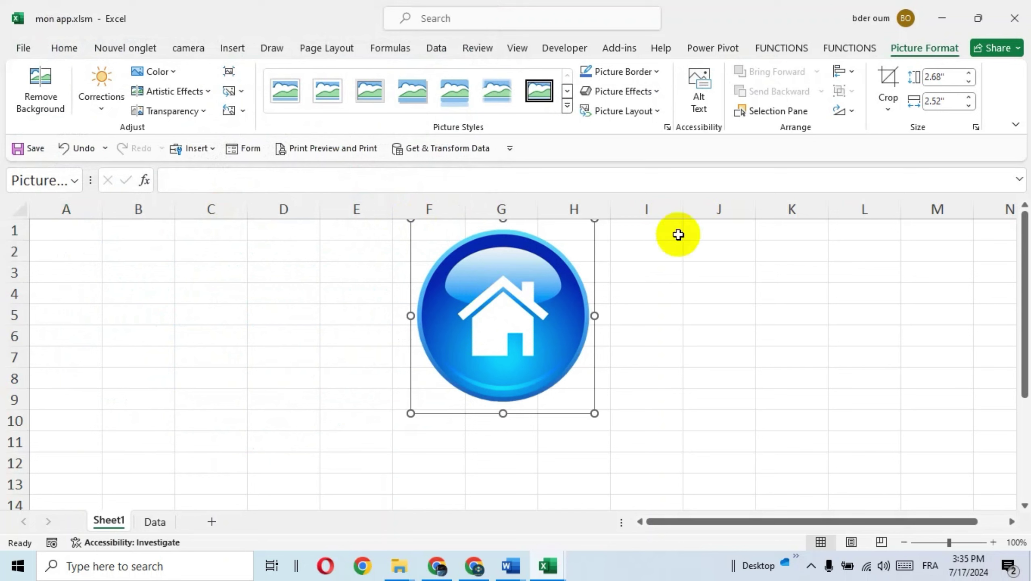
{"action": "left_click", "coordinate": [696, 273]}
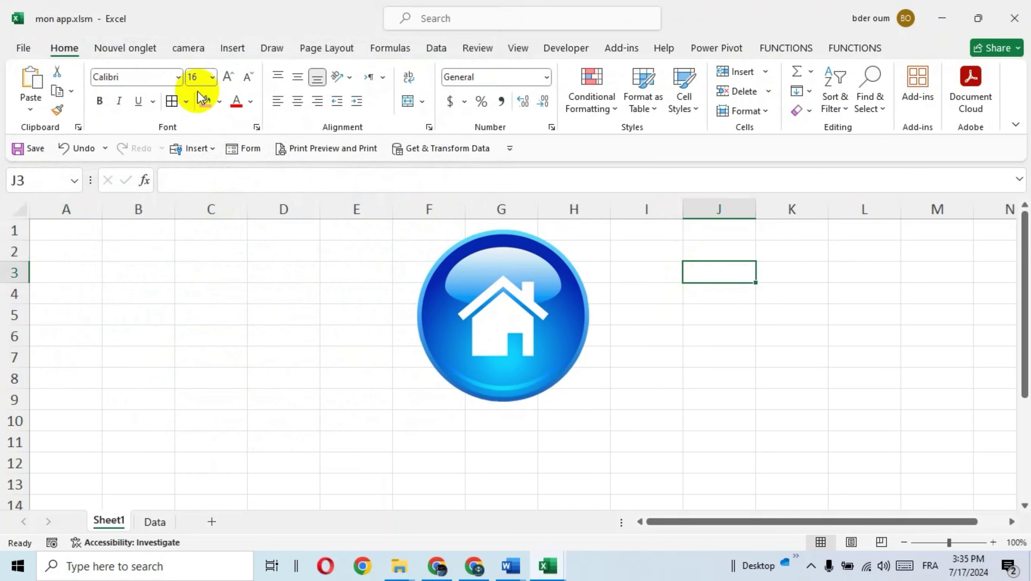
{"action": "left_click", "coordinate": [233, 48]}
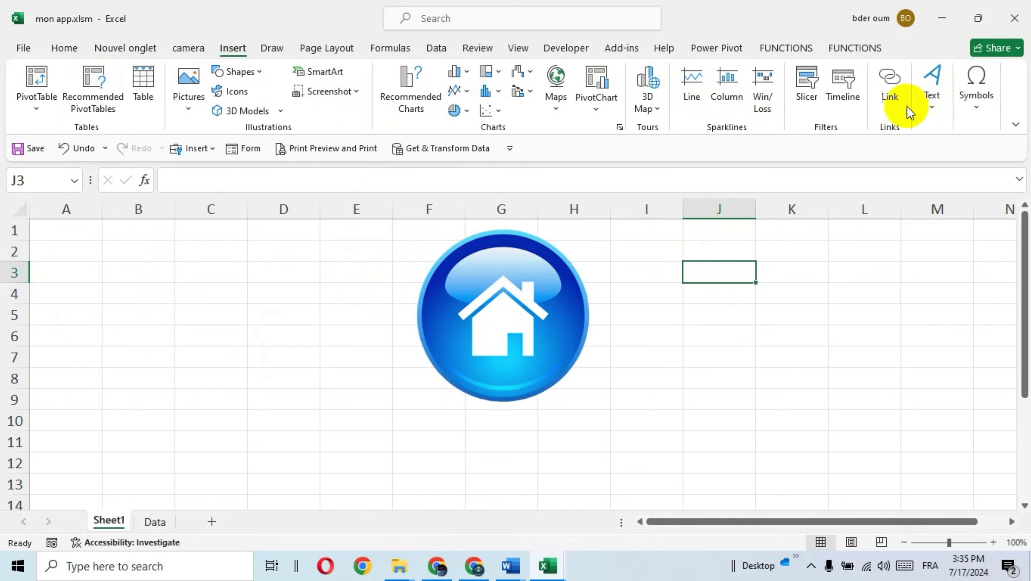
Add a bold, centred 'Cliquez ici' text box at size 44 beside the home icon
{"action": "left_click", "coordinate": [933, 86]}
{"action": "left_click", "coordinate": [859, 180]}
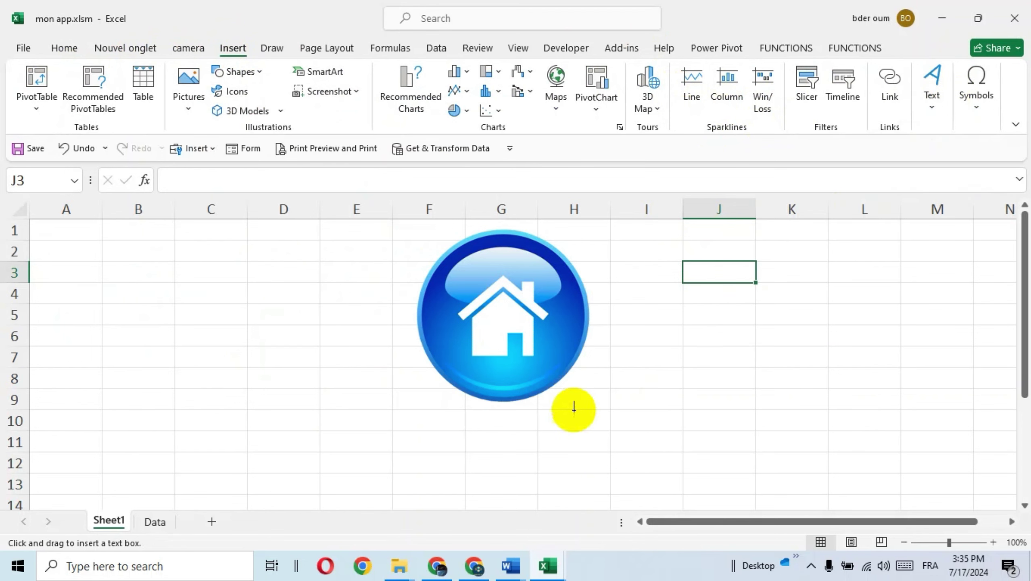
{"action": "left_click_drag", "start_coordinate": [634, 344], "coordinate": [866, 412]}
{"action": "type", "text": "Cliquez ici"}
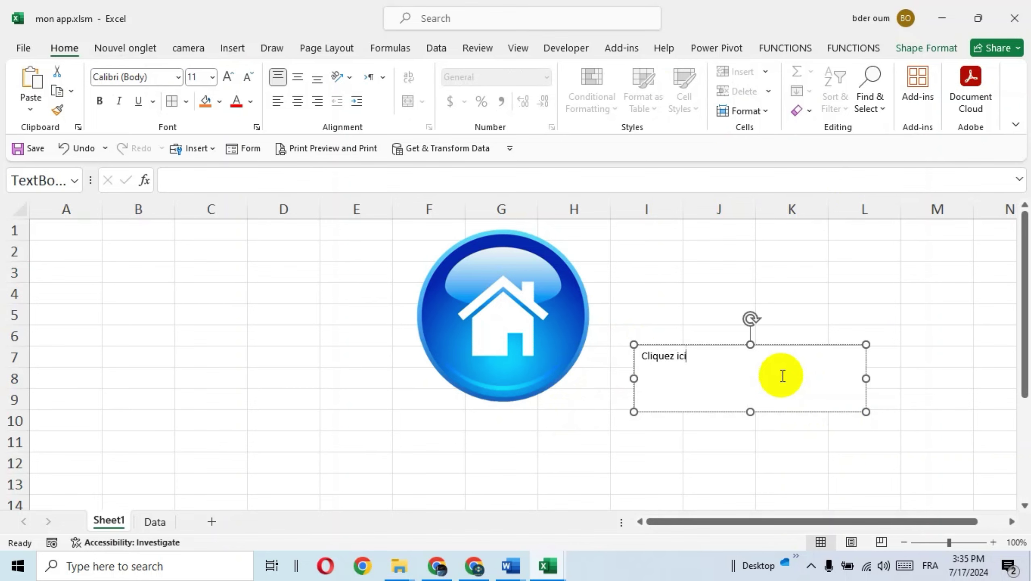
{"action": "triple_click", "coordinate": [679, 362]}
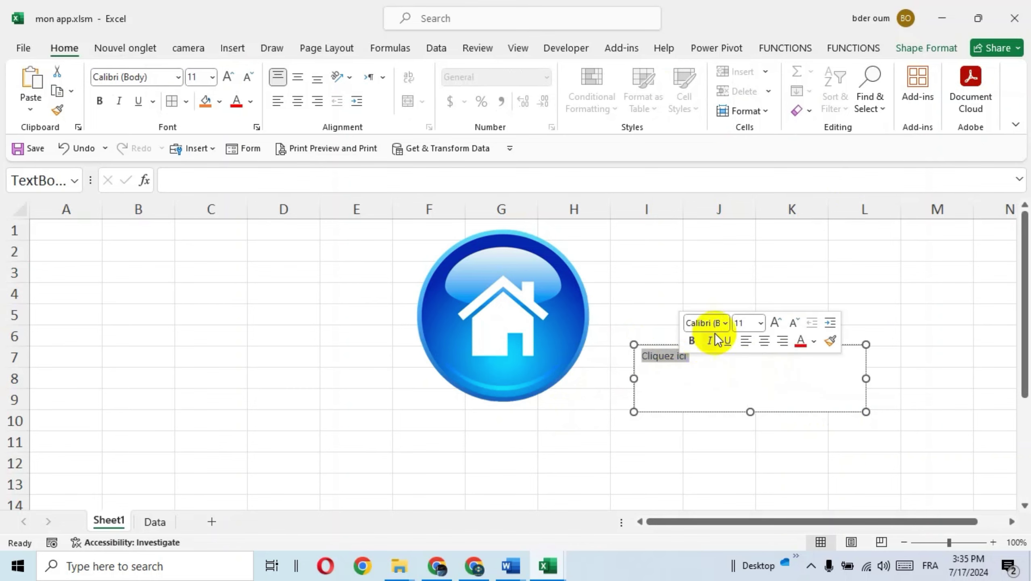
{"action": "left_click", "coordinate": [692, 341]}
{"action": "left_click", "coordinate": [767, 341]}
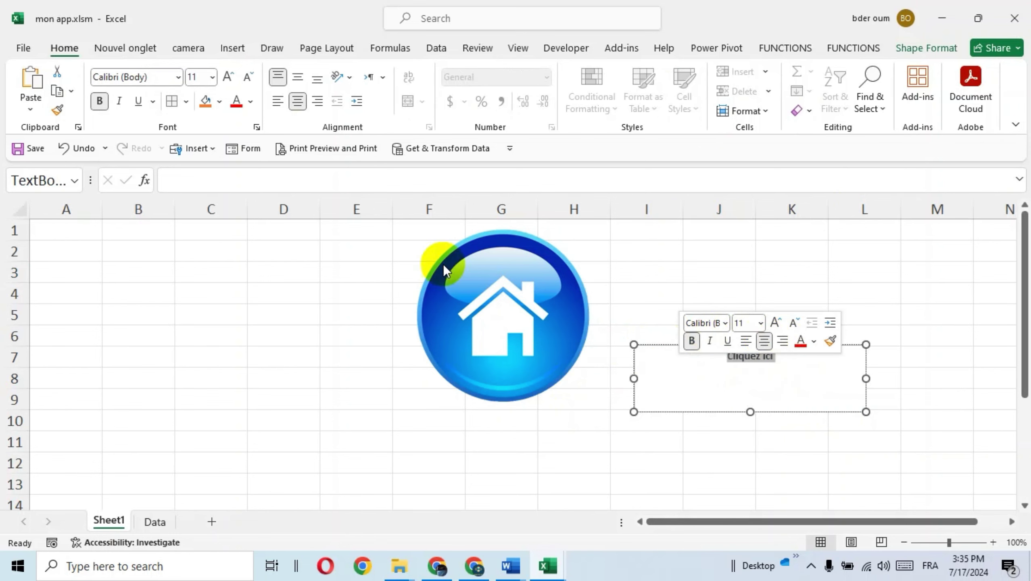
{"action": "left_click", "coordinate": [297, 77]}
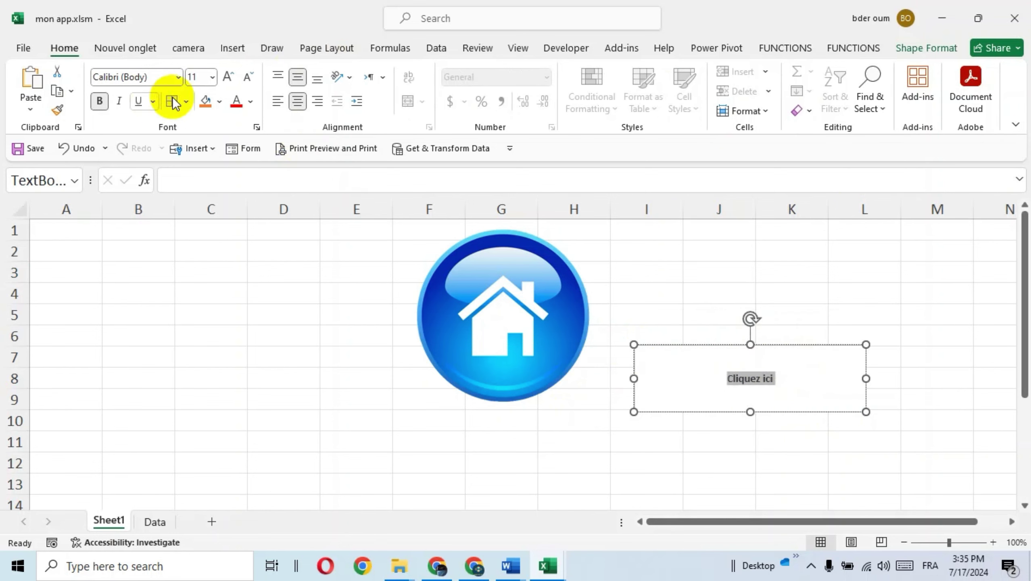
{"action": "left_click", "coordinate": [227, 73]}
{"action": "left_click", "coordinate": [227, 73]}
{"action": "left_click", "coordinate": [227, 73]}
{"action": "left_click", "coordinate": [227, 73]}
{"action": "left_click", "coordinate": [227, 73]}
{"action": "left_click", "coordinate": [227, 73]}
{"action": "left_click", "coordinate": [227, 73]}
{"action": "left_click", "coordinate": [227, 74]}
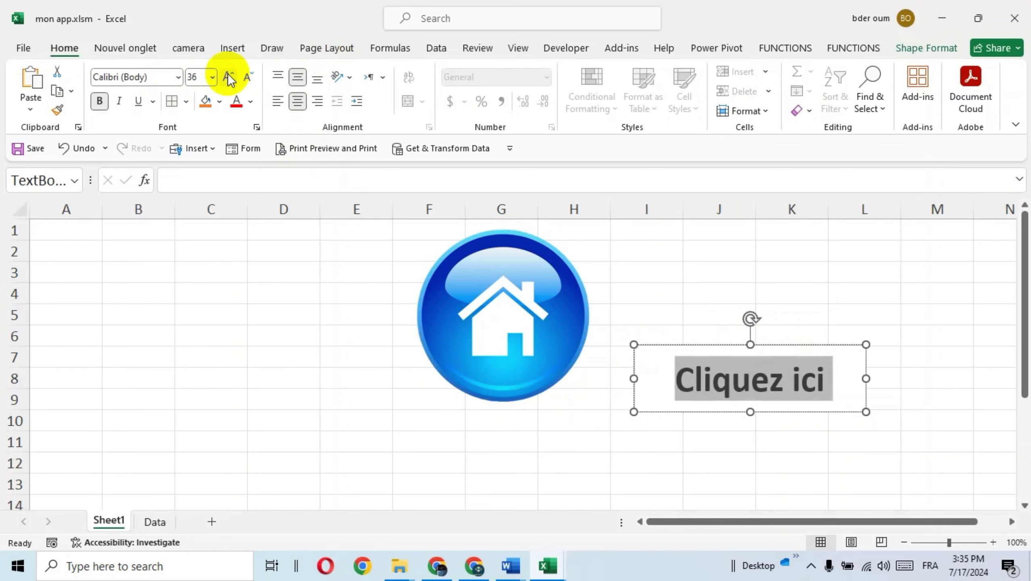
{"action": "left_click", "coordinate": [227, 74]}
{"action": "left_click", "coordinate": [227, 74]}
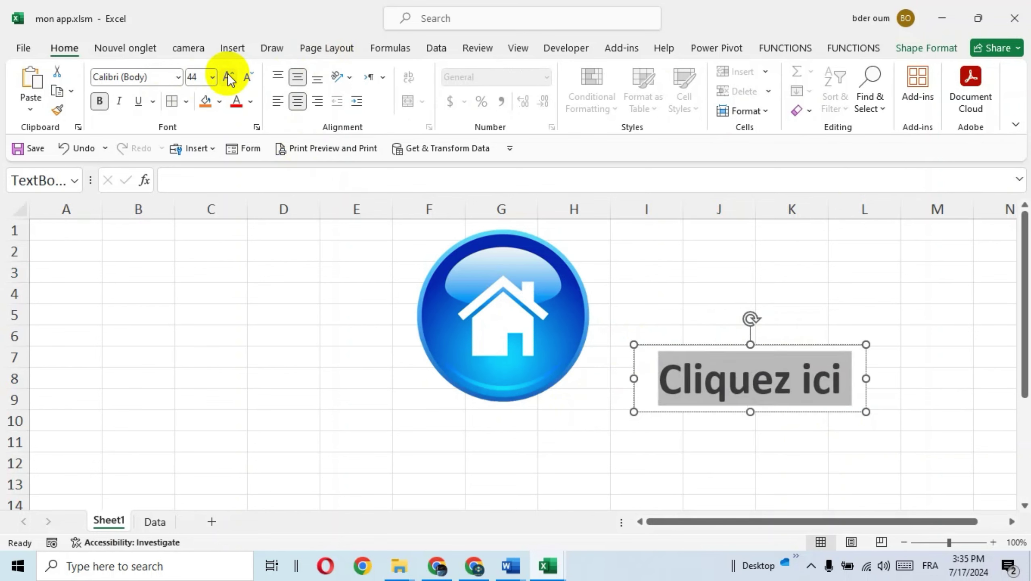
Colour the Cliquez ici text orange and move its box just below the home icon
{"action": "left_click", "coordinate": [249, 102]}
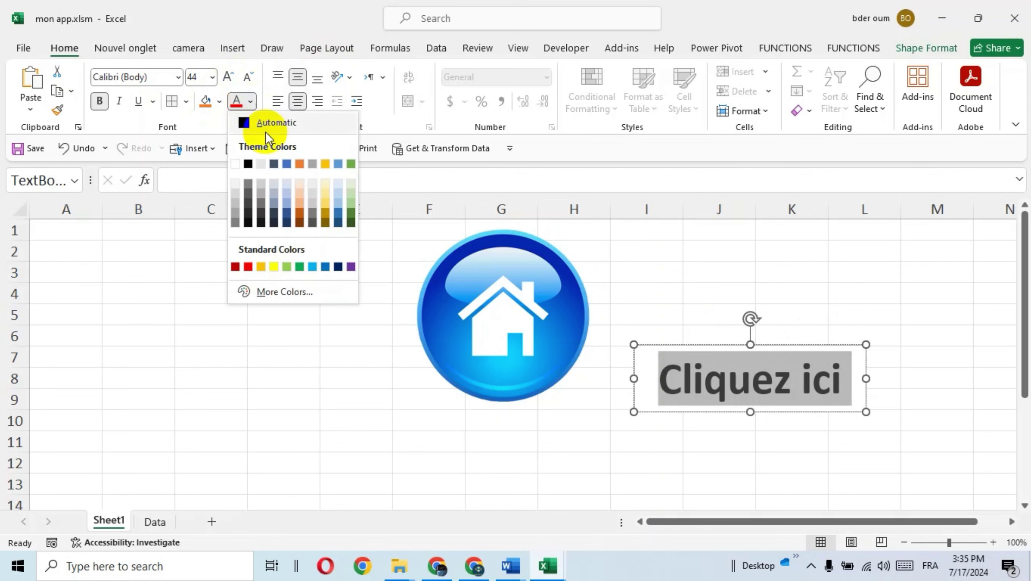
{"action": "left_click", "coordinate": [302, 164]}
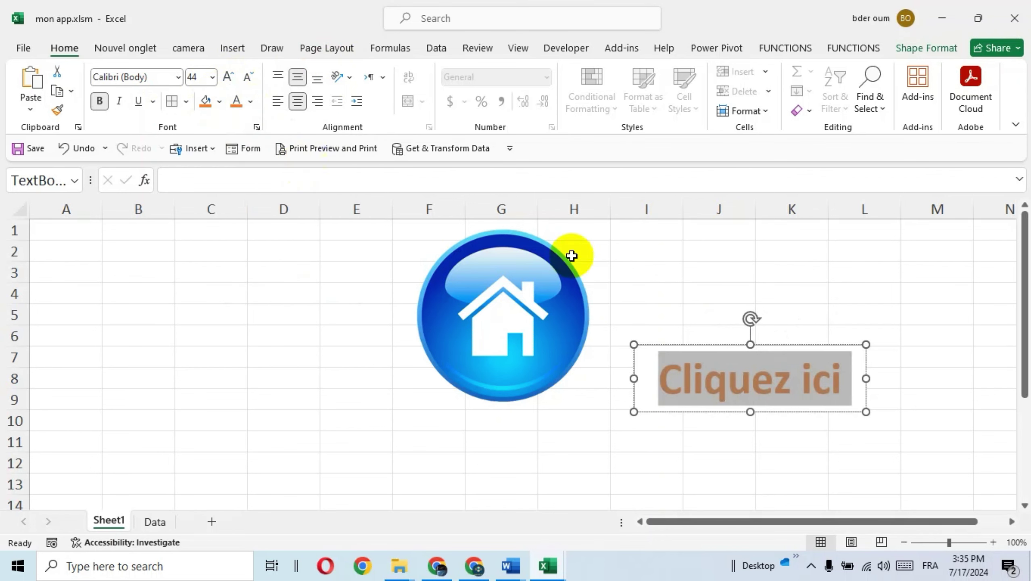
{"action": "left_click", "coordinate": [882, 306]}
{"action": "left_click", "coordinate": [750, 402]}
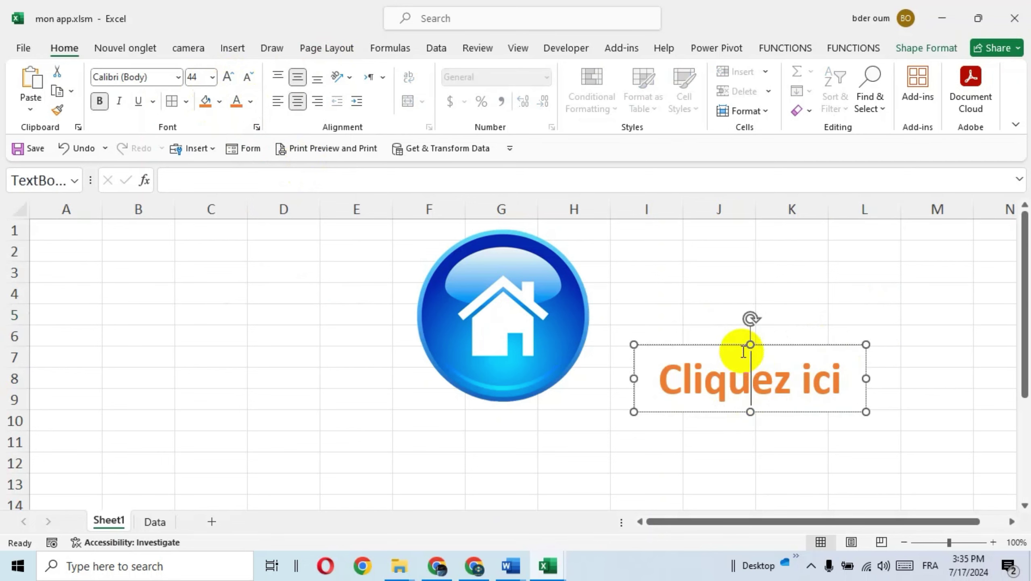
{"action": "mouse_move", "coordinate": [719, 344]}
{"action": "left_mouse_down"}
{"action": "mouse_move", "coordinate": [636, 373]}
{"action": "mouse_move", "coordinate": [474, 396]}
{"action": "left_mouse_up"}
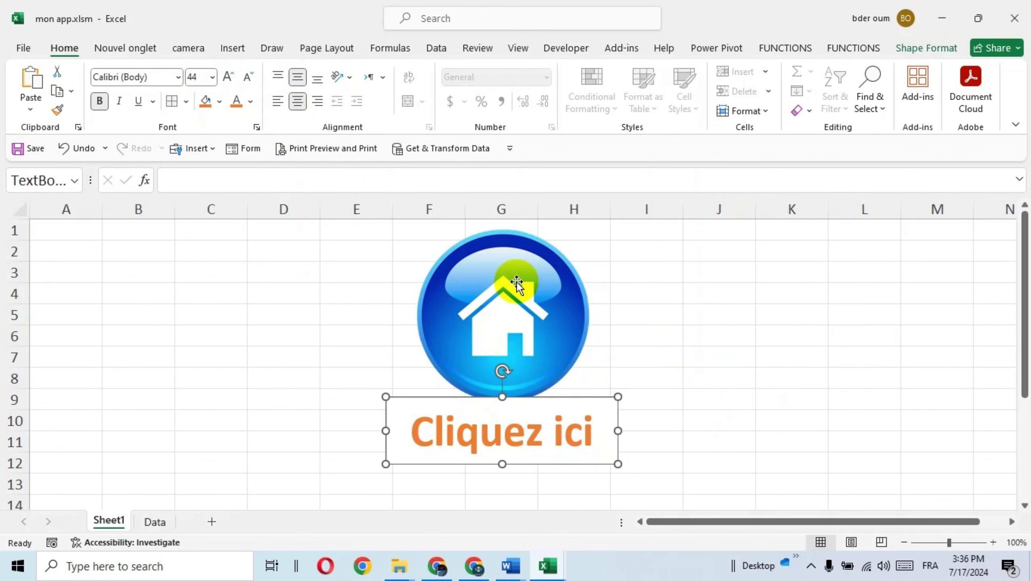
Group the home picture with the Cliquez ici text box, then ungroup them again
{"action": "left_click", "coordinate": [509, 286], "text": "ctrl"}
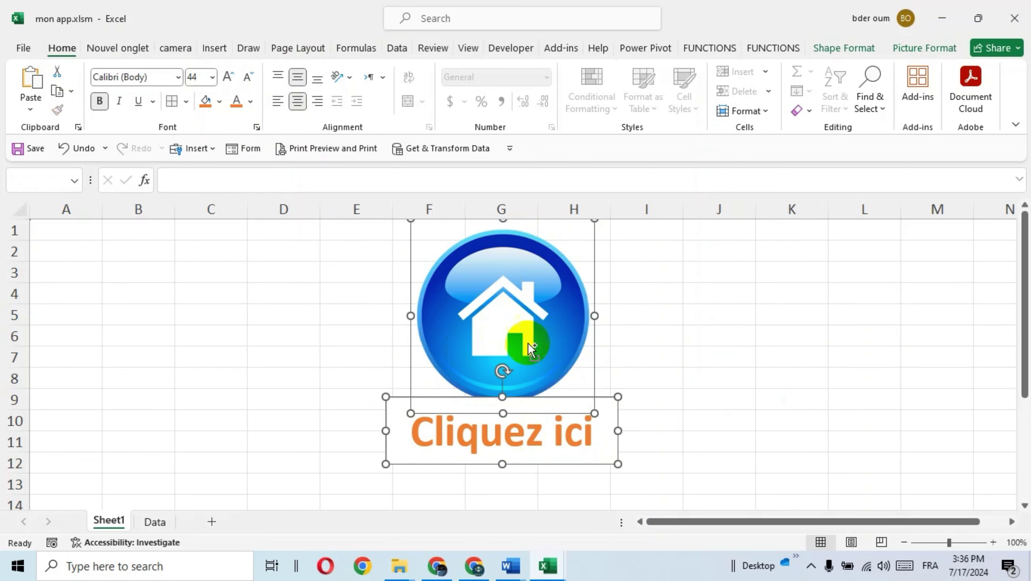
{"action": "left_click", "coordinate": [842, 48]}
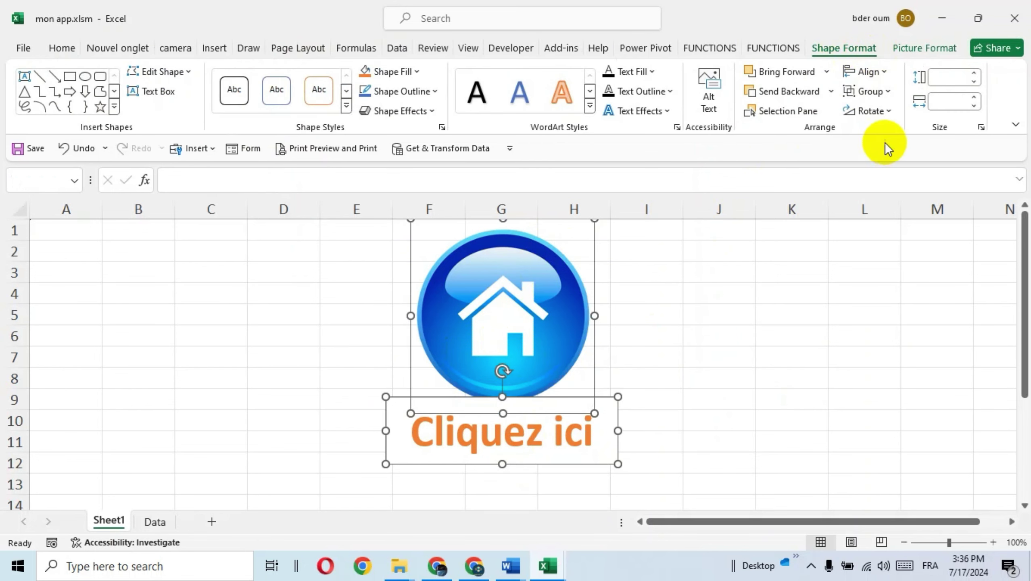
{"action": "left_click", "coordinate": [887, 90]}
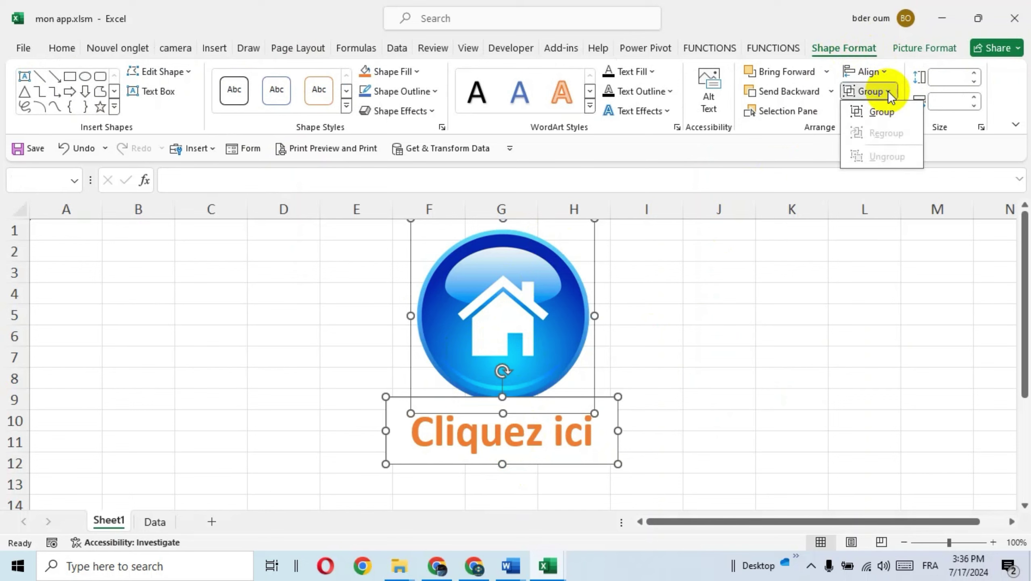
{"action": "left_click", "coordinate": [882, 112]}
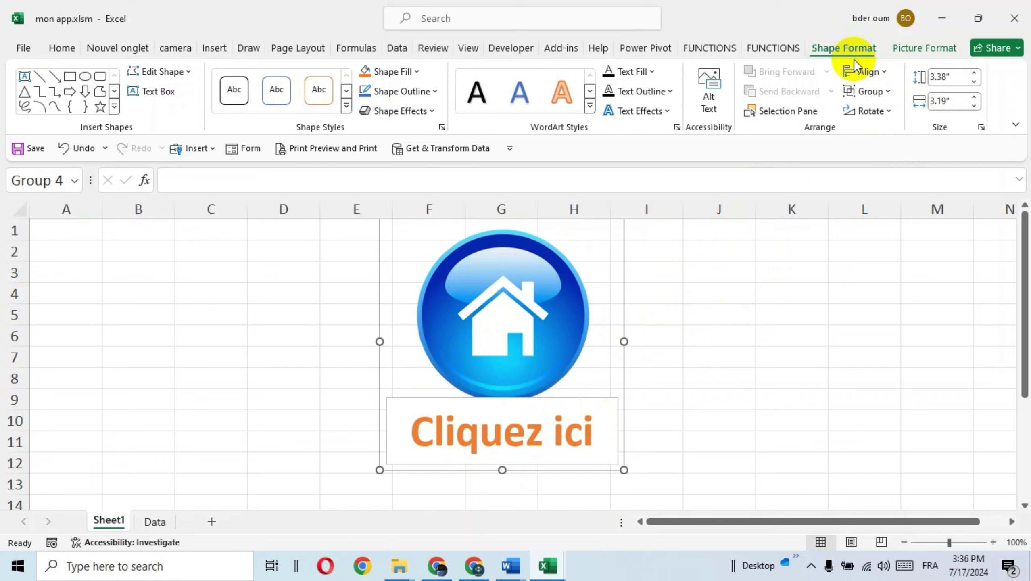
{"action": "left_click", "coordinate": [894, 91]}
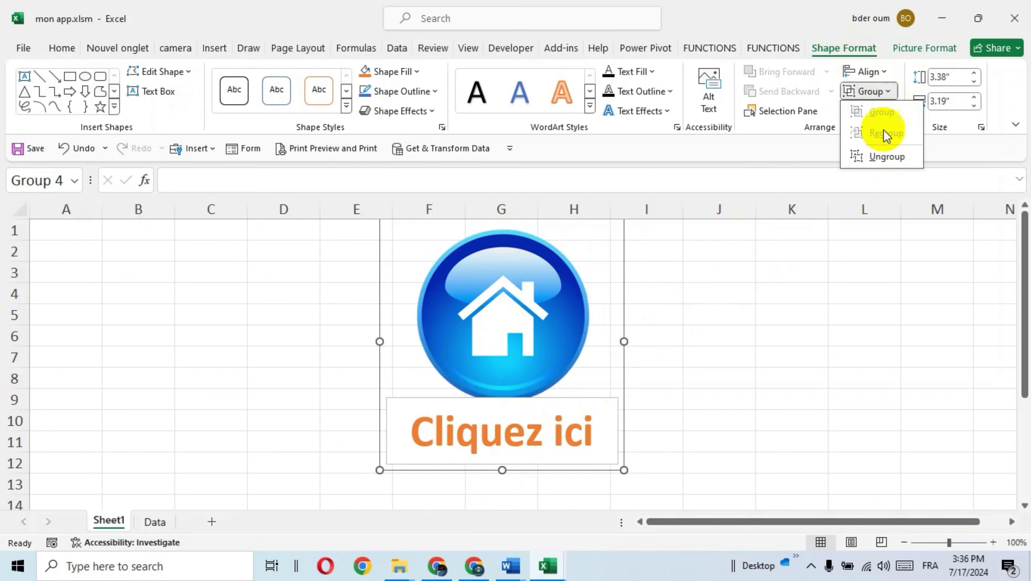
{"action": "left_click", "coordinate": [886, 156]}
{"action": "left_click", "coordinate": [697, 370]}
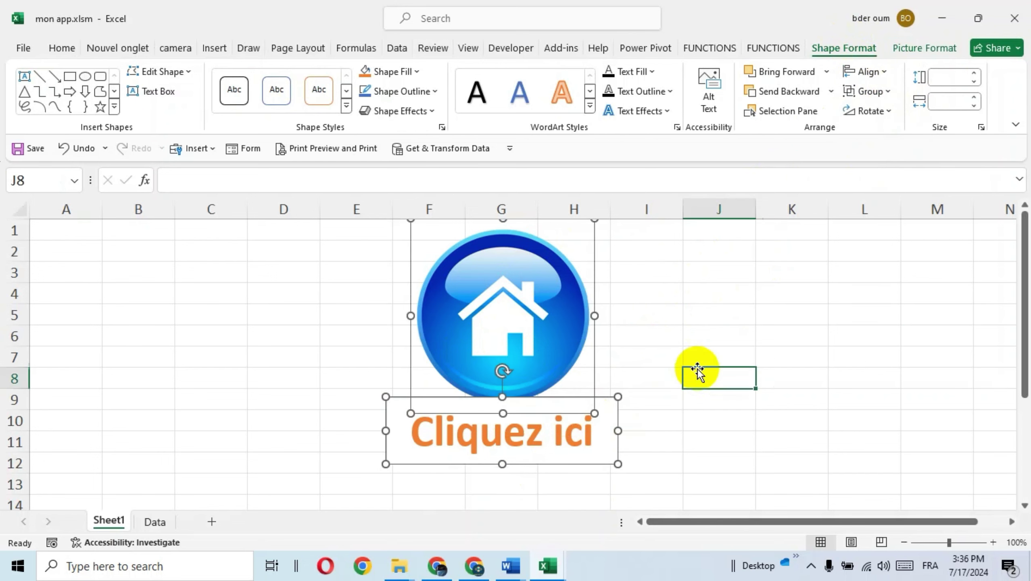
Remove the outline from the Cliquez ici text box
{"action": "left_click", "coordinate": [582, 458]}
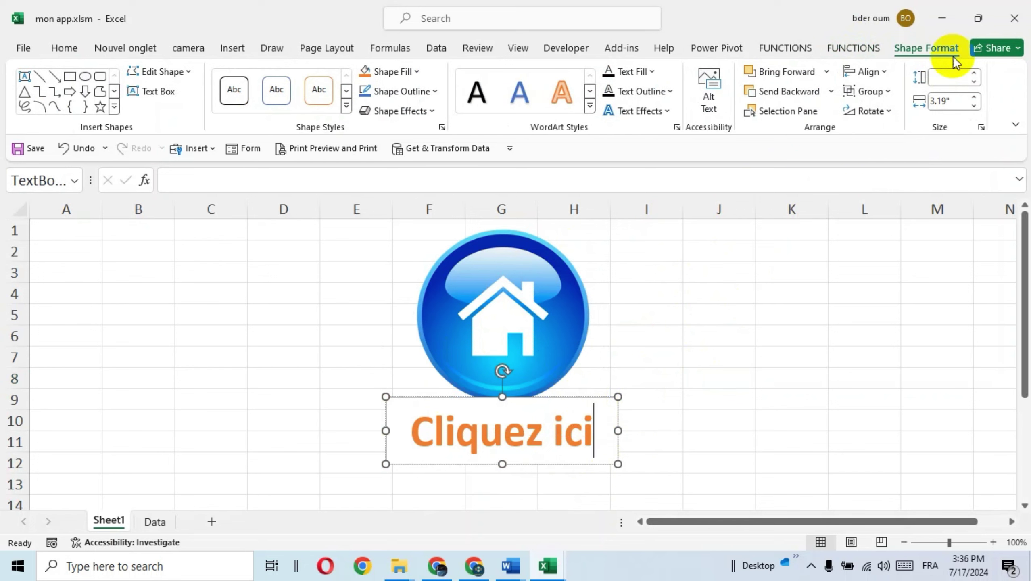
{"action": "left_click", "coordinate": [434, 91]}
{"action": "left_click", "coordinate": [430, 281]}
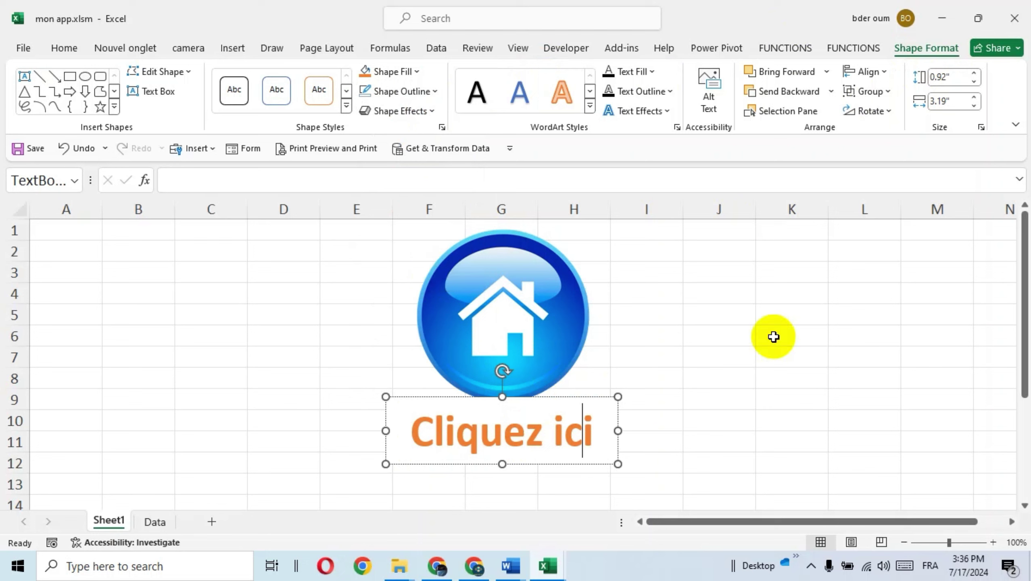
{"action": "left_click", "coordinate": [726, 349]}
Group the Cliquez ici text box with the home icon picture
{"action": "left_click", "coordinate": [540, 423]}
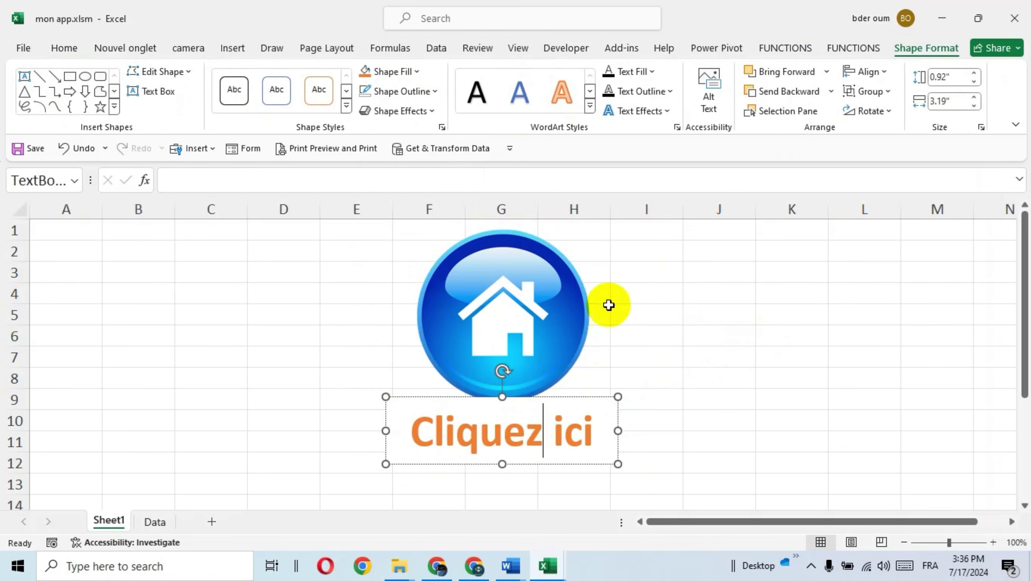
{"action": "left_click", "coordinate": [545, 305], "text": "shift"}
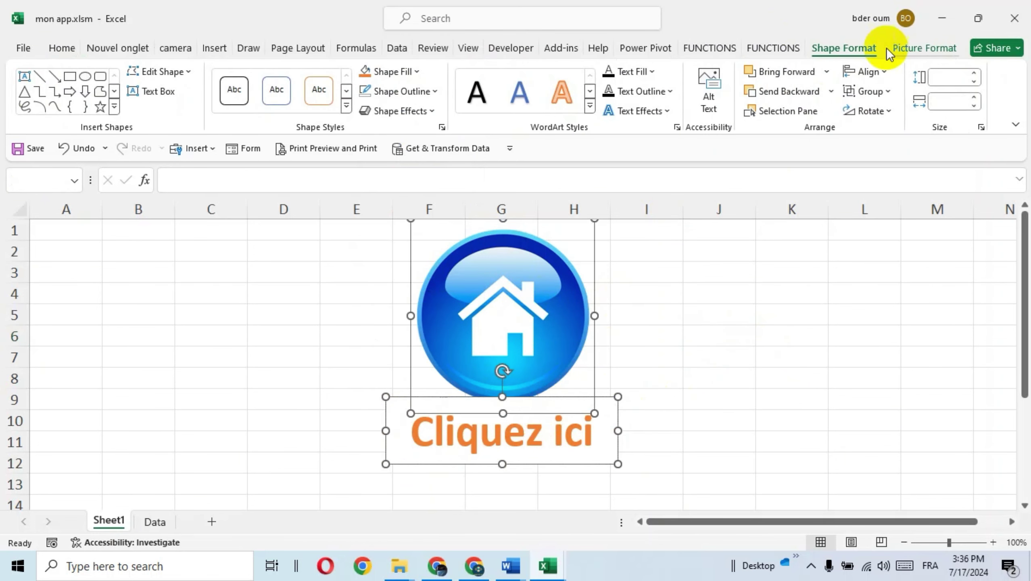
{"action": "left_click", "coordinate": [871, 90]}
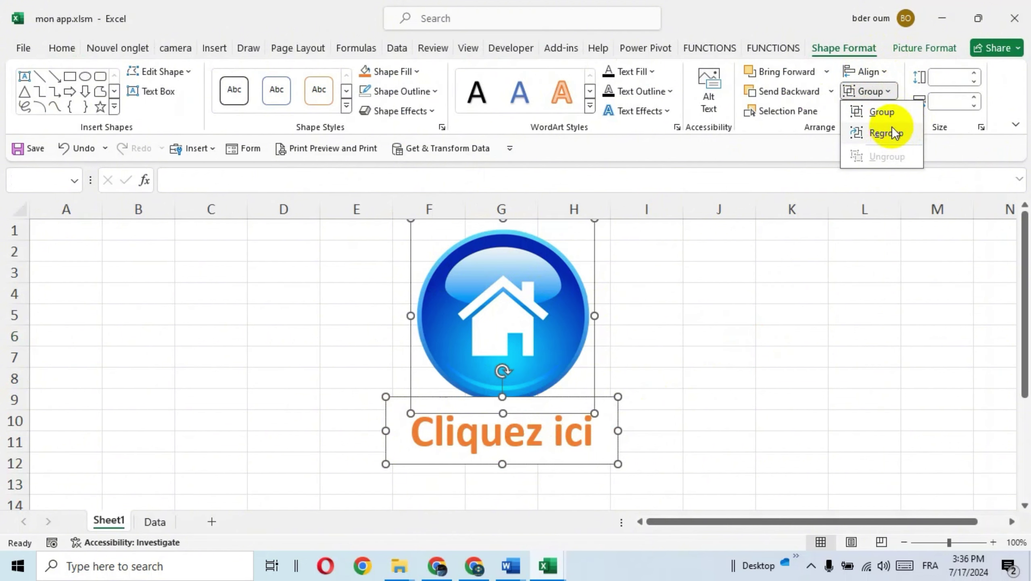
{"action": "left_click", "coordinate": [886, 114]}
{"action": "left_click", "coordinate": [716, 301]}
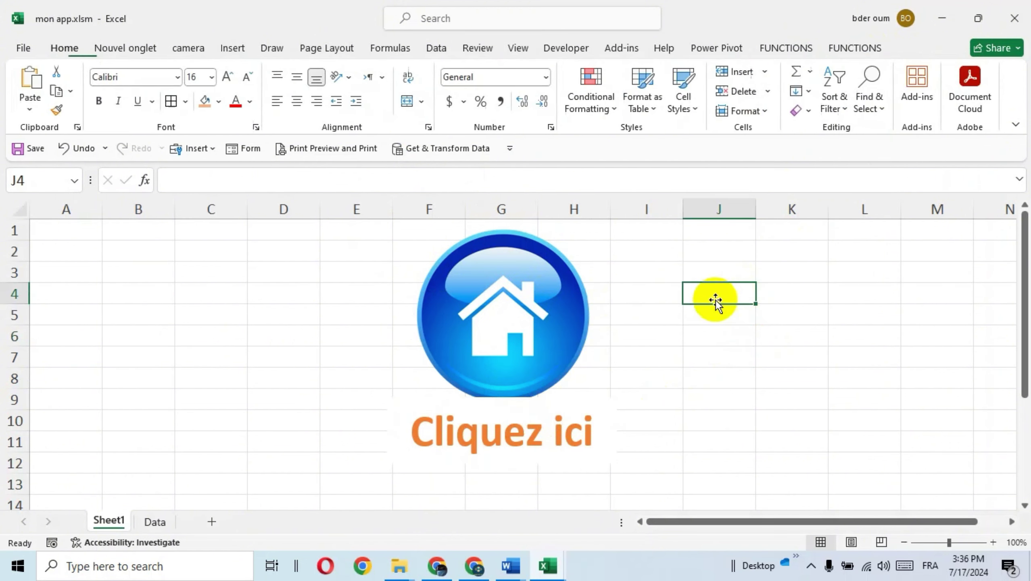
Hide Sheet1's gridlines and select cell K6 away from the shapes
{"action": "left_click", "coordinate": [517, 49]}
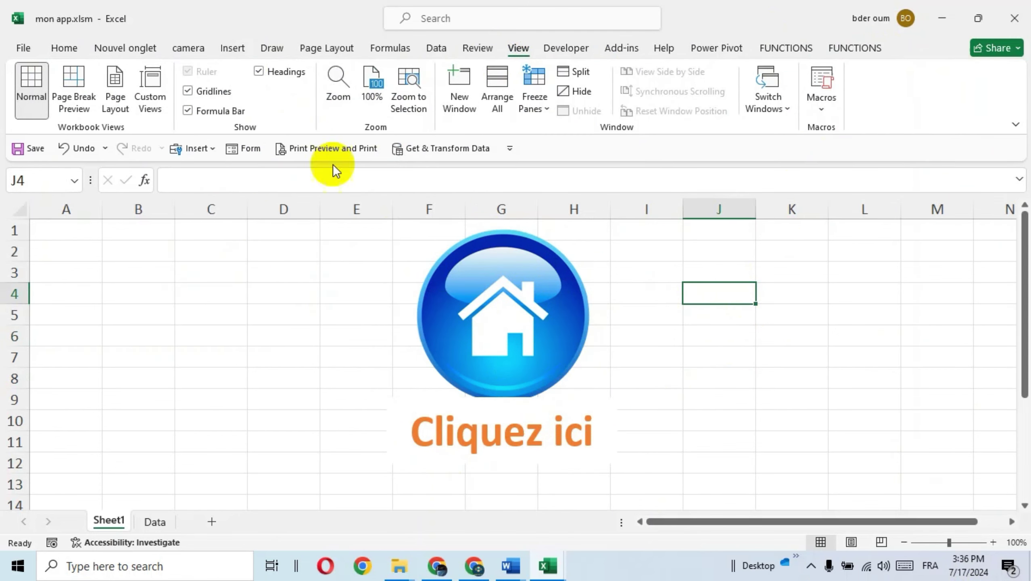
{"action": "left_click", "coordinate": [214, 91]}
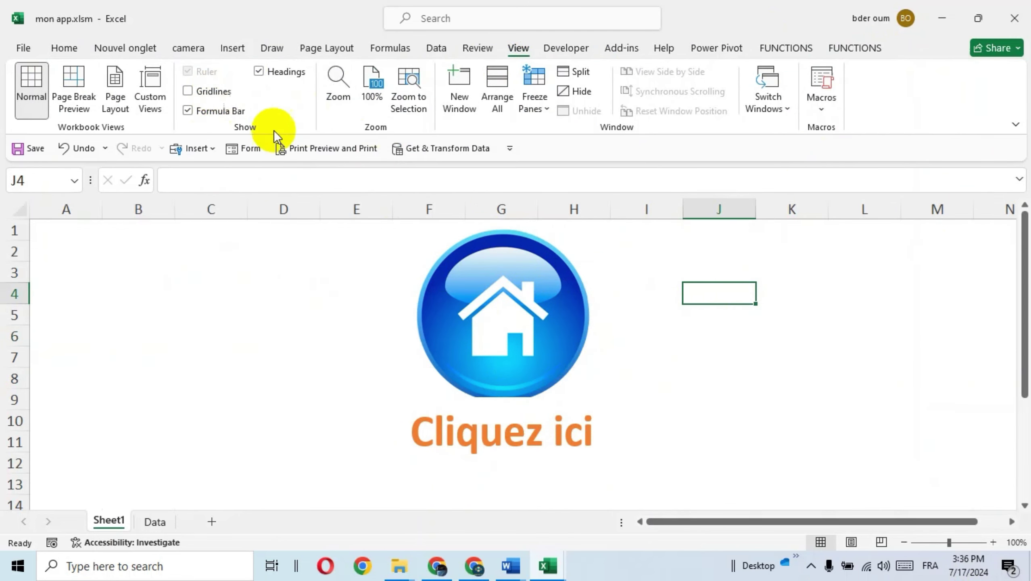
{"action": "left_click", "coordinate": [801, 327]}
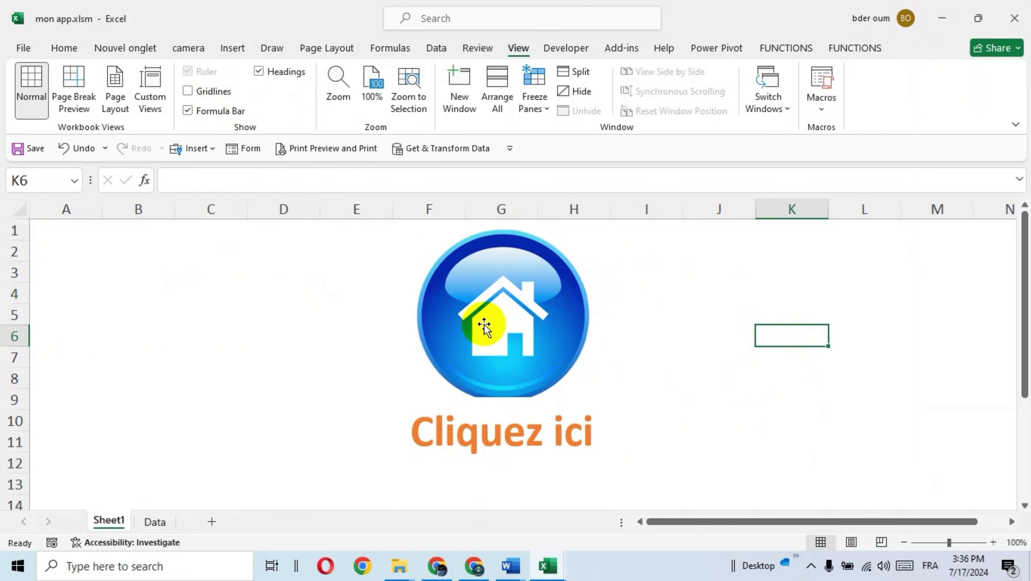
{"action": "left_click", "coordinate": [582, 52]}
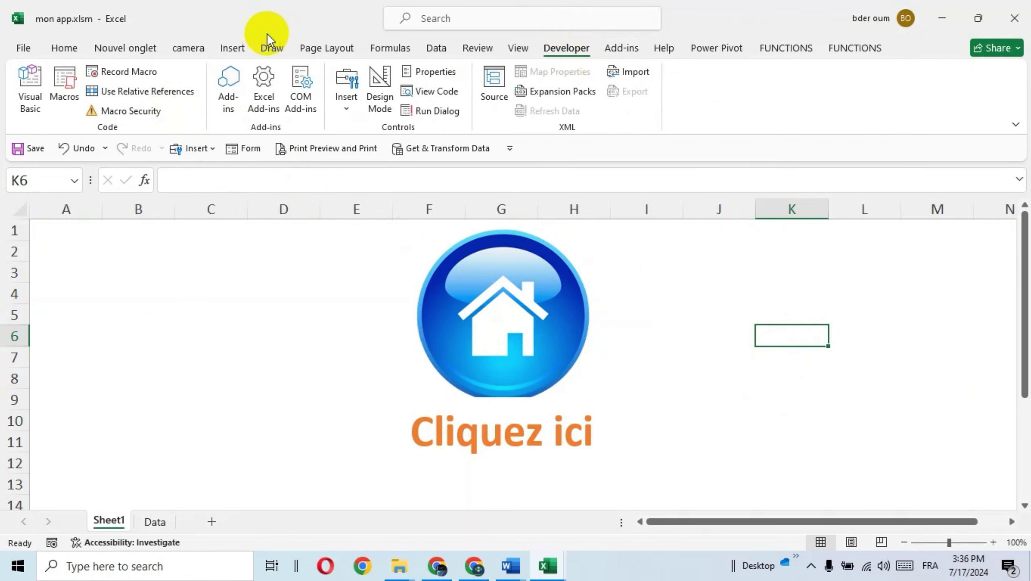
Insert a new module containing Sub ouvrir() with the line UserForm1.Show
{"action": "left_click", "coordinate": [29, 87]}
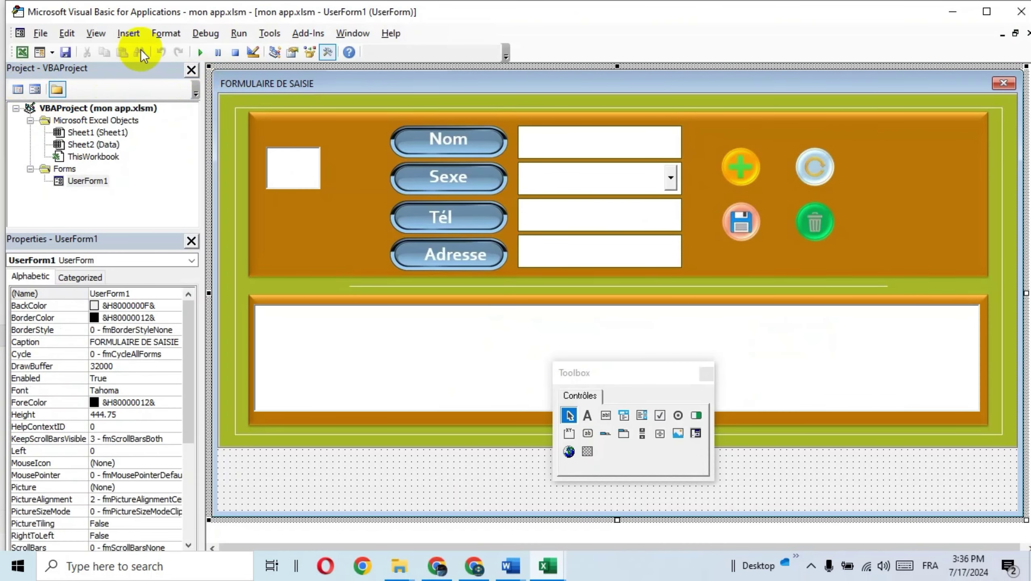
{"action": "left_click", "coordinate": [128, 33]}
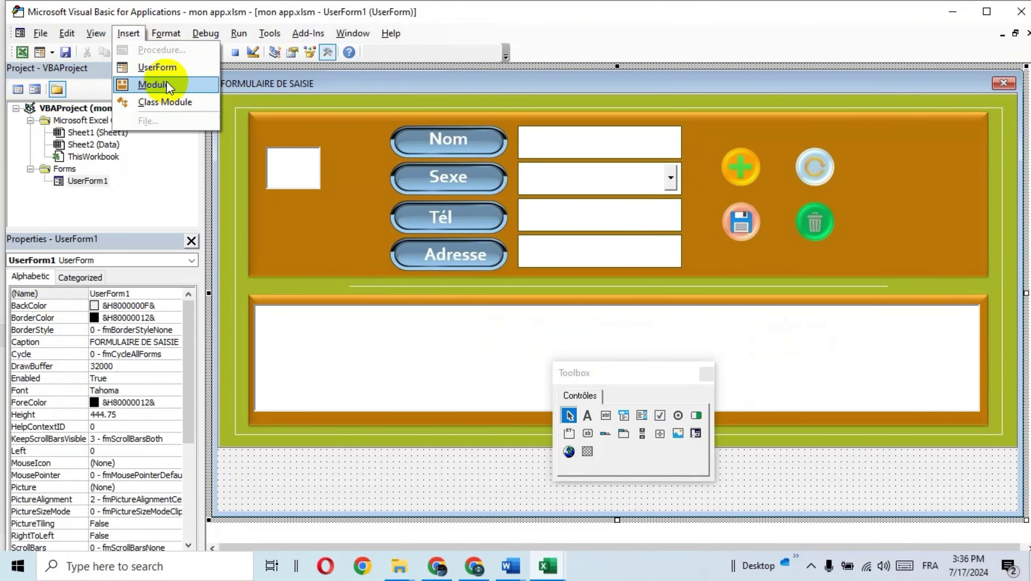
{"action": "left_click", "coordinate": [178, 83]}
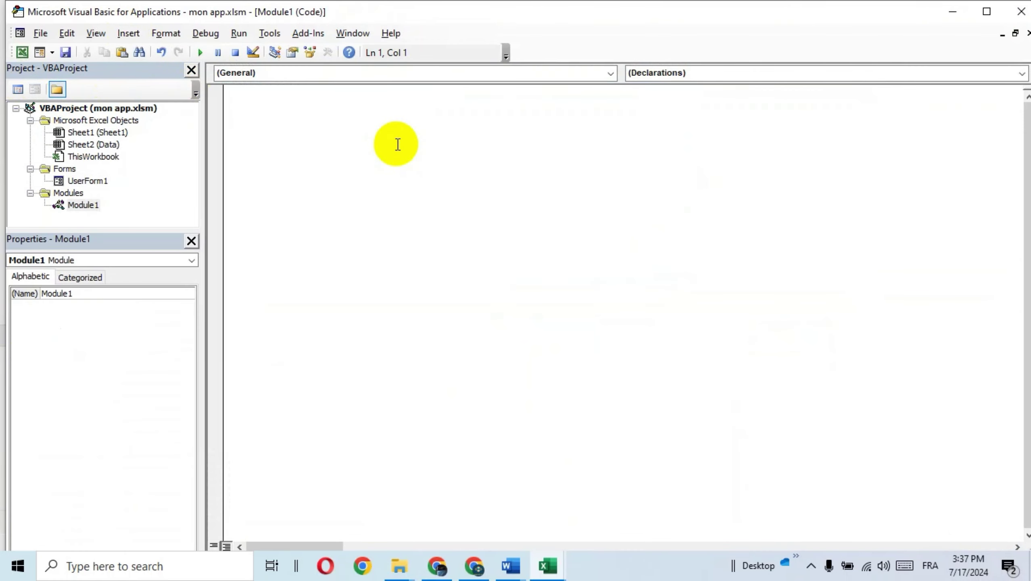
{"action": "type", "text": "sub o"}
{"action": "type", "text": "uvrir"}
{"action": "key", "text": "Return"}
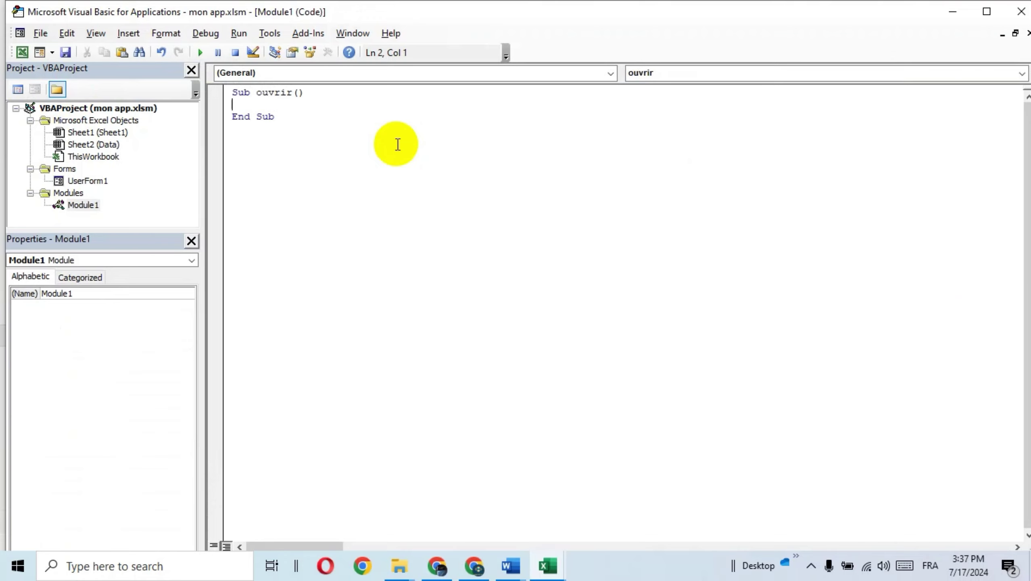
{"action": "type", "text": "us"}
{"action": "type", "text": "erform"}
{"action": "type", "text": "1"}
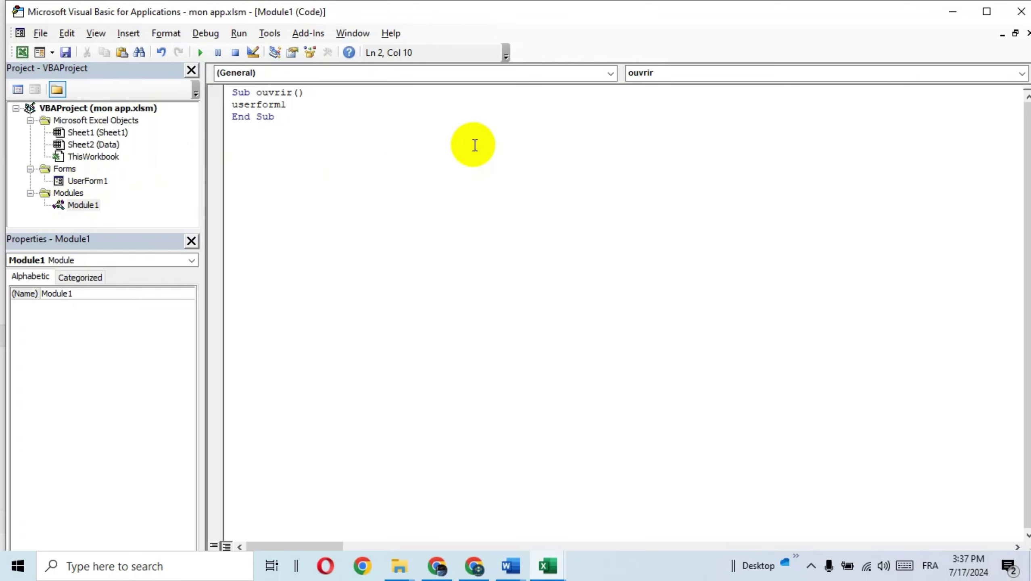
{"action": "type", "text": ".sho"}
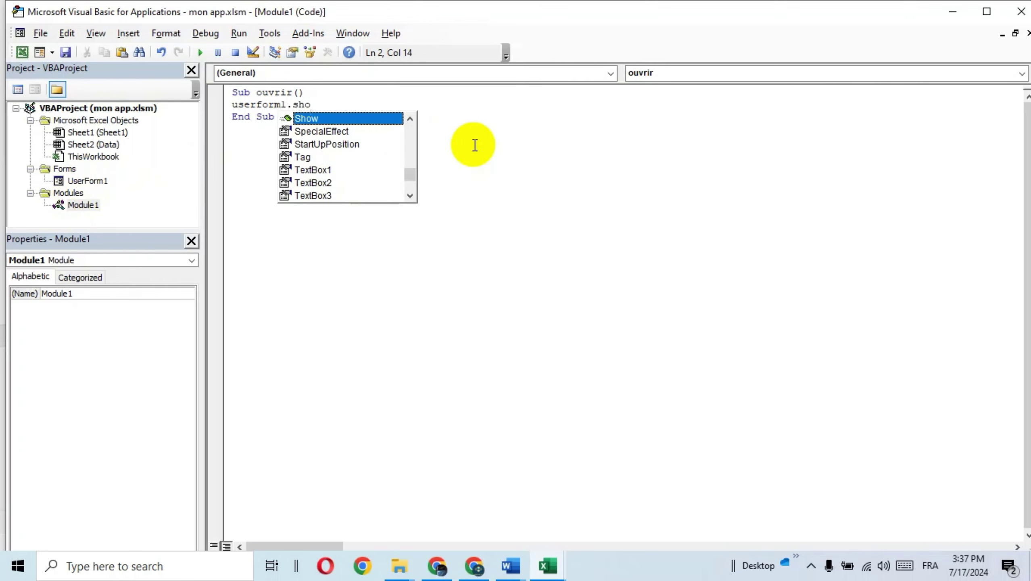
{"action": "key", "text": "Tab"}
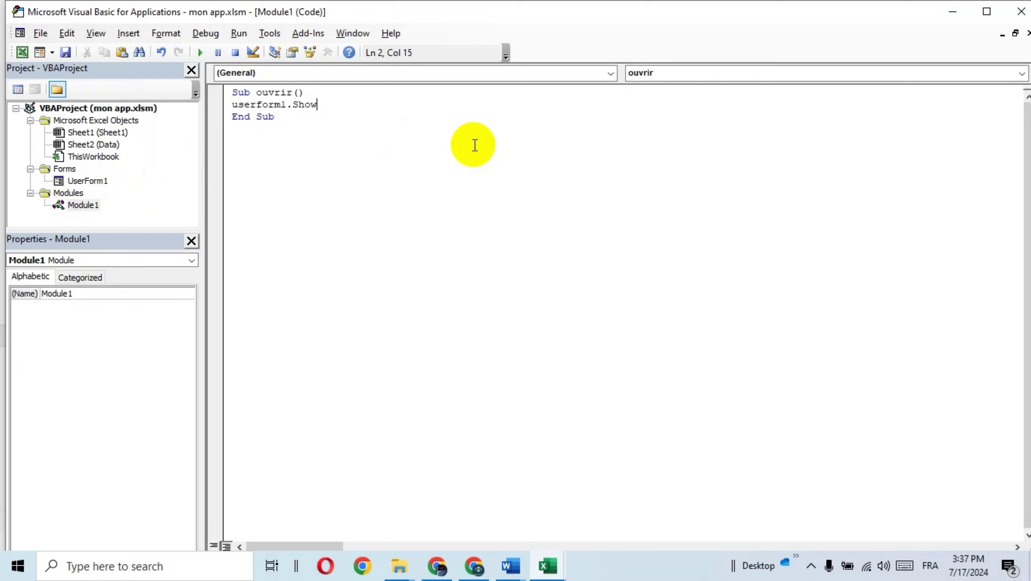
{"action": "left_click", "coordinate": [368, 170]}
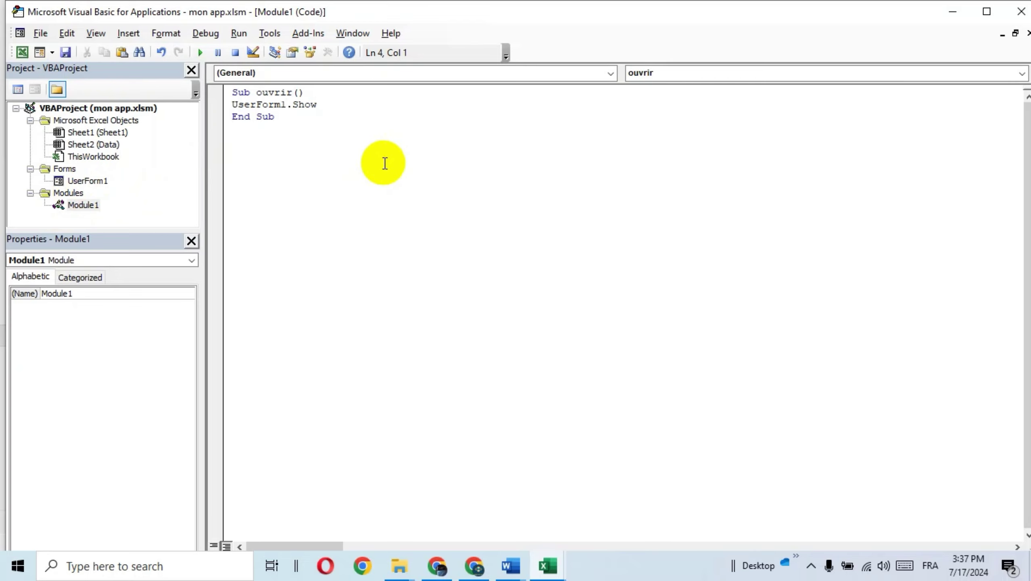
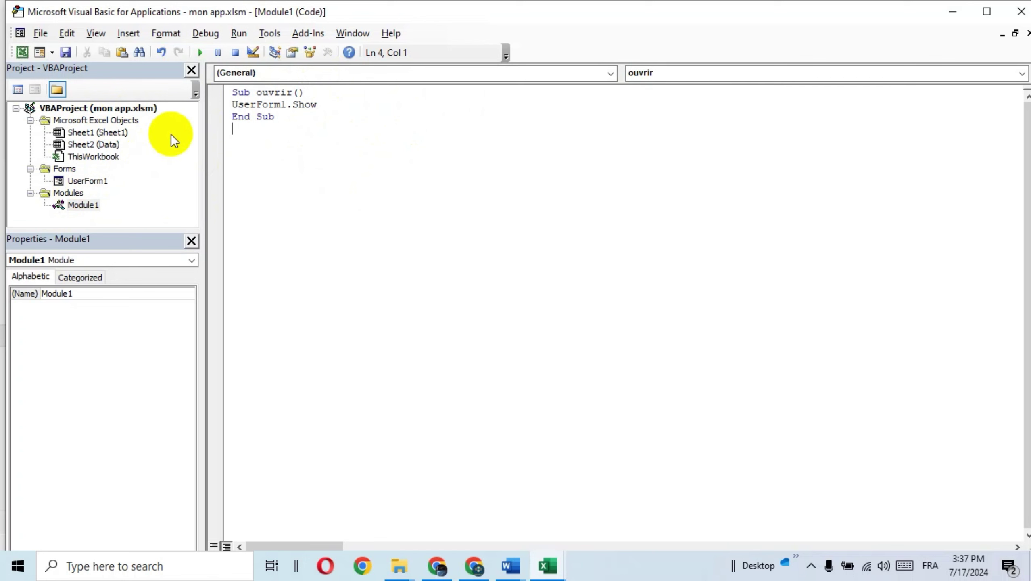
Assign the ouvrir macro to the grouped Cliquez ici picture on Sheet1
{"action": "left_click", "coordinate": [21, 52]}
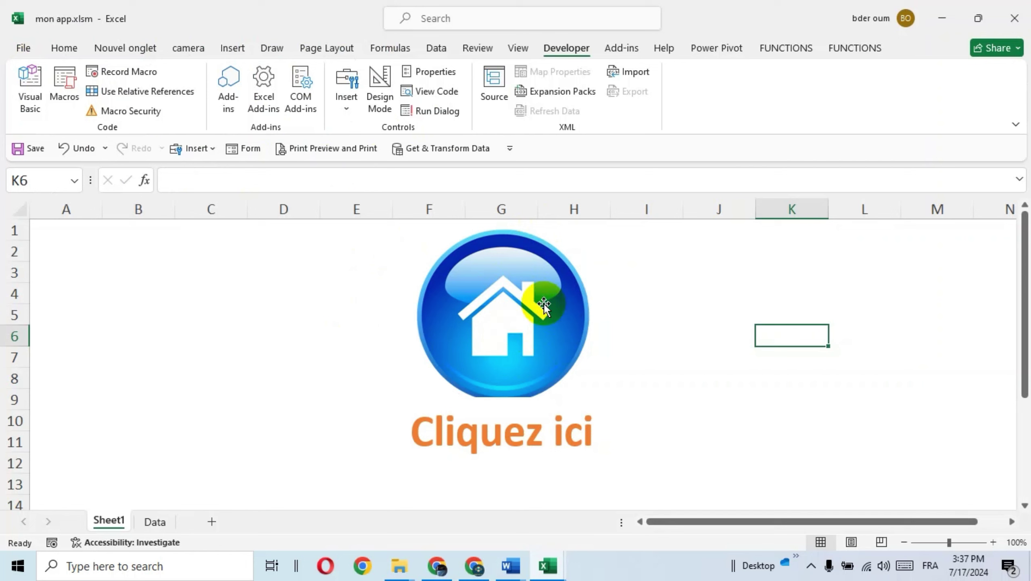
{"action": "right_click", "coordinate": [510, 316]}
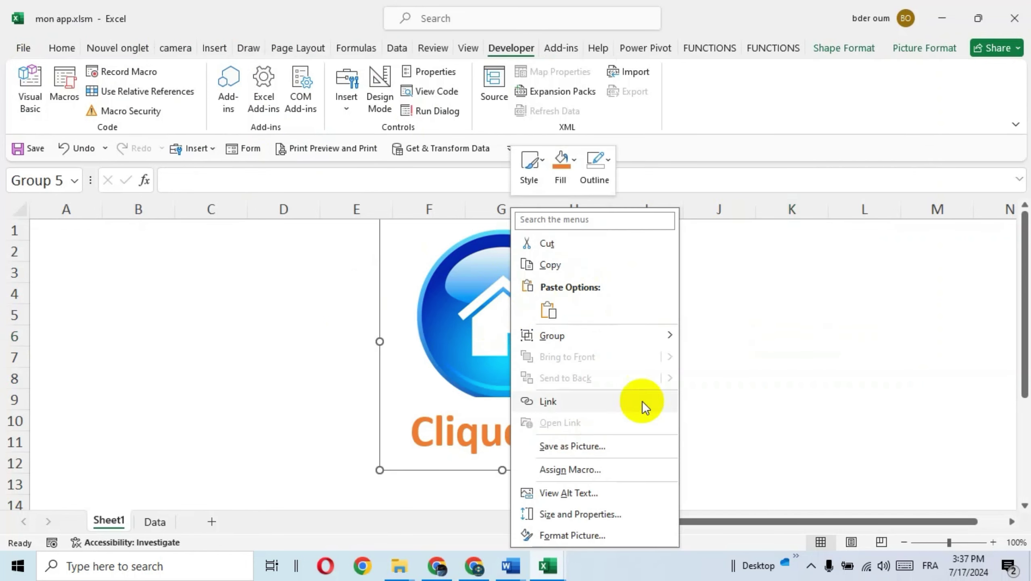
{"action": "left_click", "coordinate": [589, 468]}
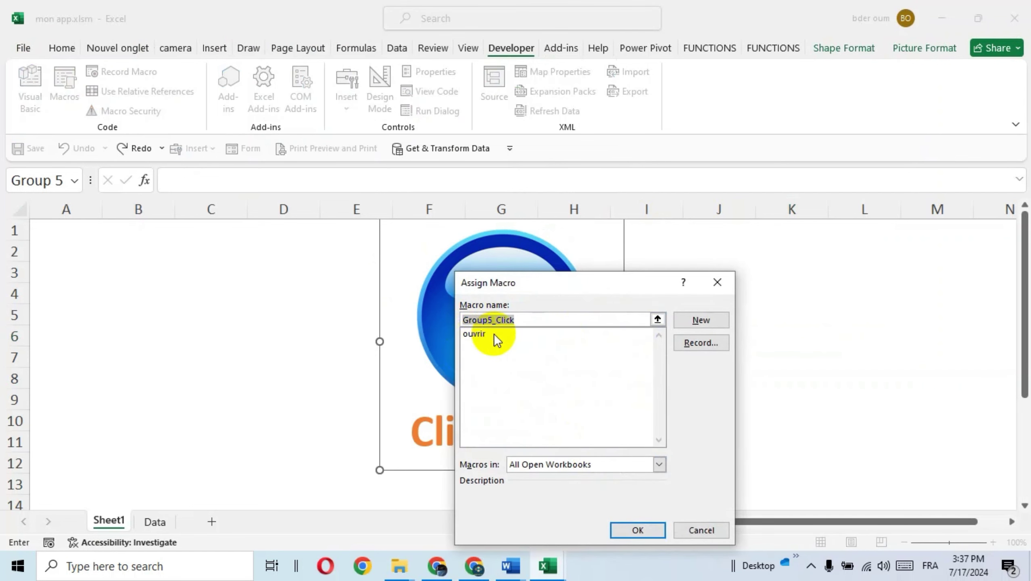
{"action": "left_click", "coordinate": [476, 333]}
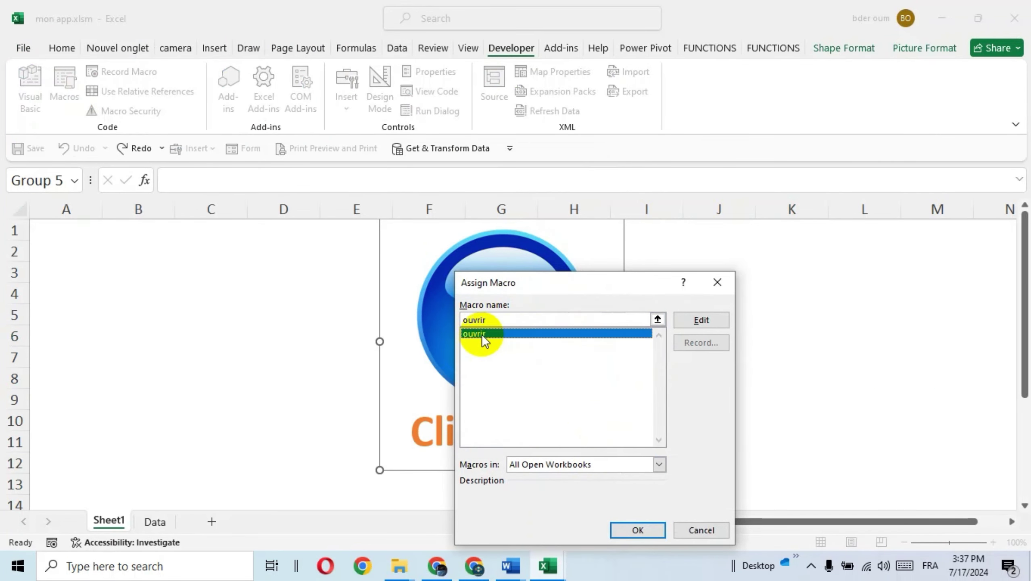
{"action": "left_click", "coordinate": [629, 529]}
{"action": "left_click", "coordinate": [703, 337]}
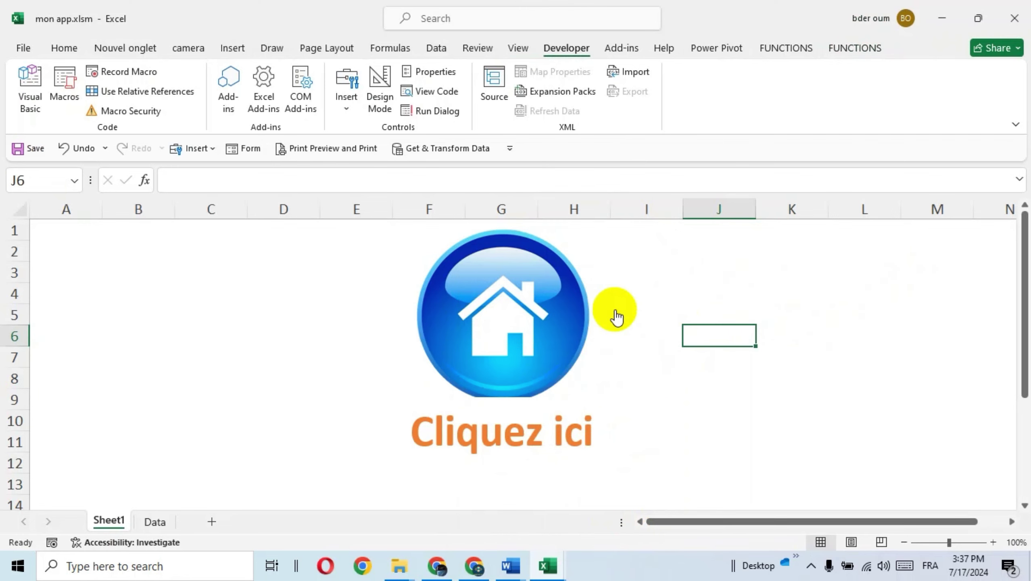
Open the data-entry form from the picture and enter the contact's name in Nom
{"action": "left_click", "coordinate": [499, 303]}
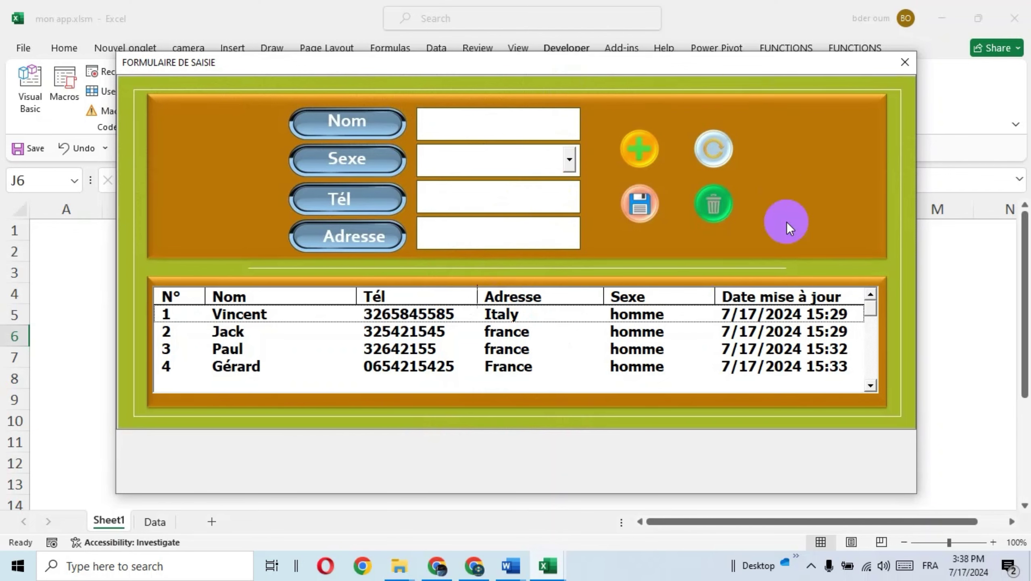
{"action": "left_click", "coordinate": [522, 124]}
{"action": "type", "text": "C"}
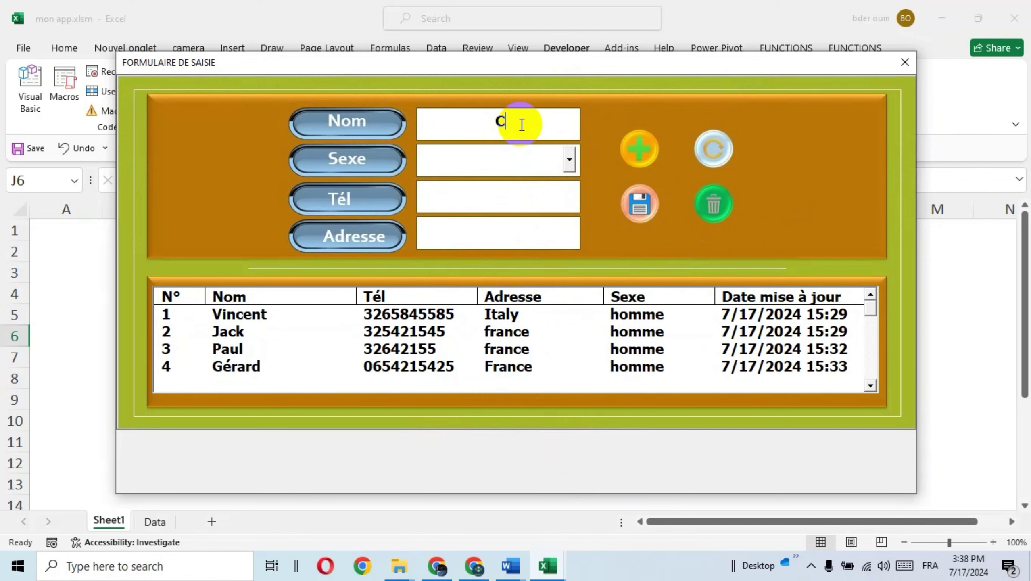
{"action": "type", "text": "lo"}
{"action": "type", "text": "é"}
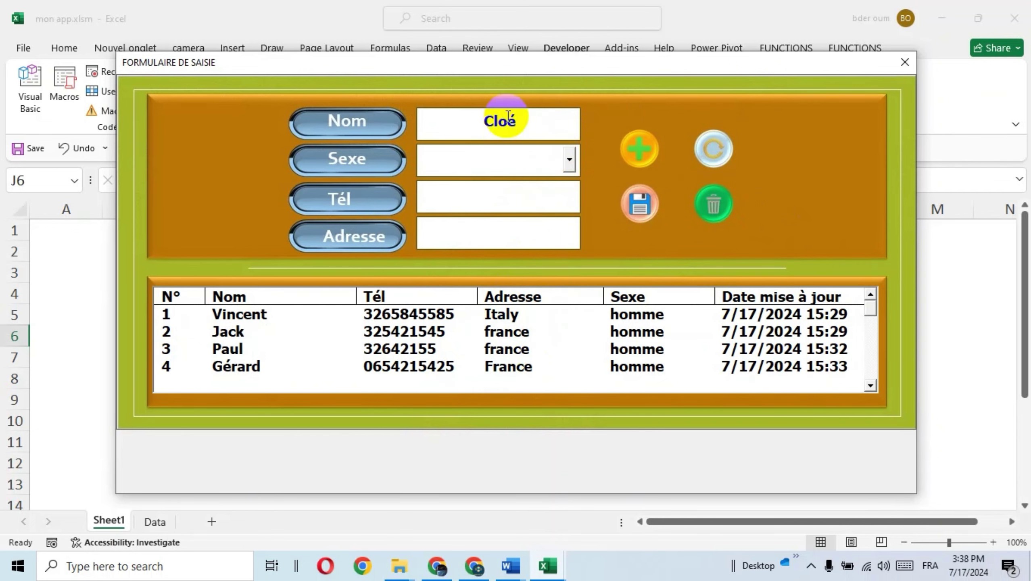
{"action": "left_click", "coordinate": [494, 121]}
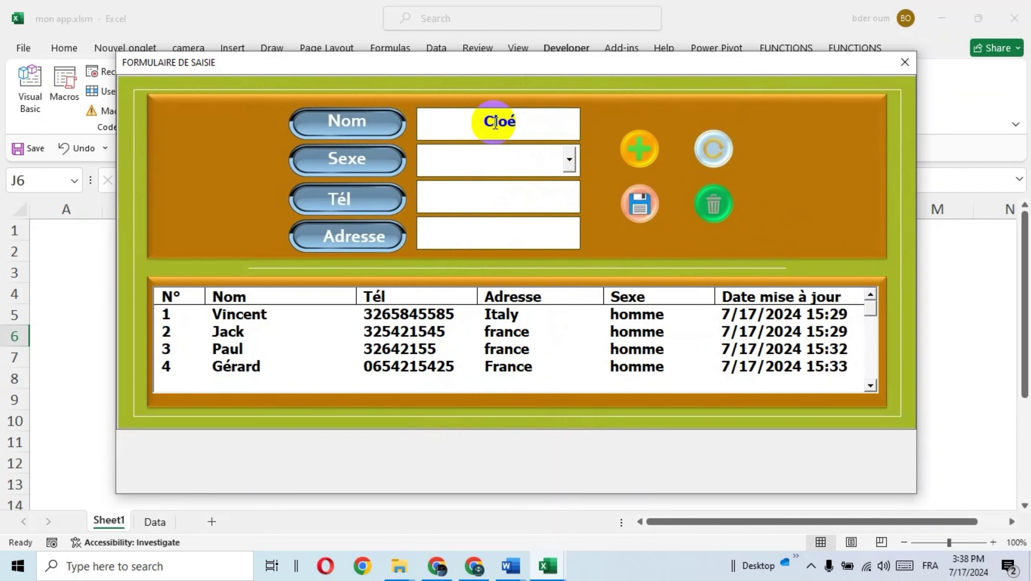
{"action": "type", "text": "h"}
Set Sexe to Femme, enter a phone number and address France, and add the record
{"action": "left_click", "coordinate": [570, 160]}
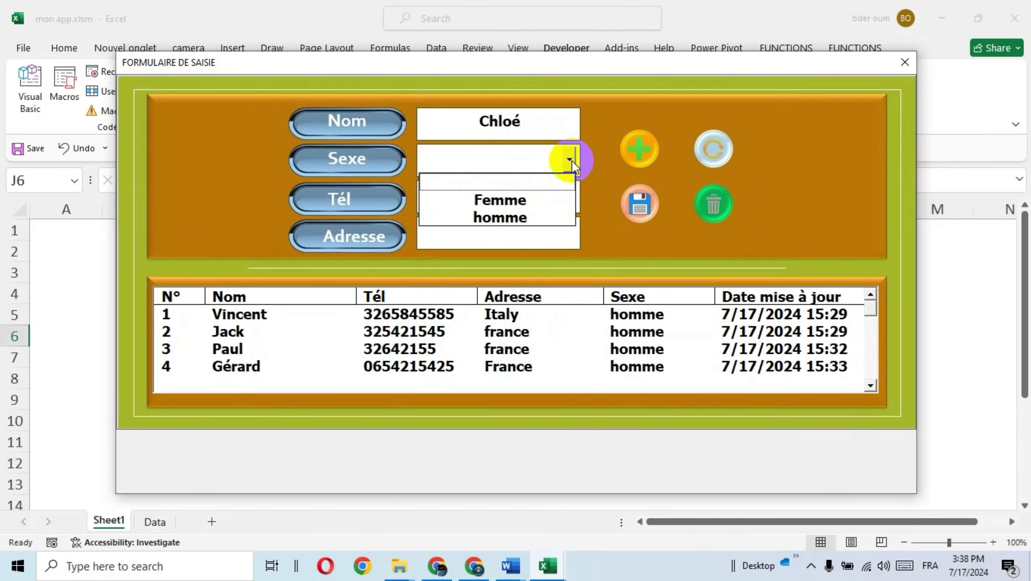
{"action": "left_click", "coordinate": [534, 199]}
{"action": "left_click", "coordinate": [534, 196]}
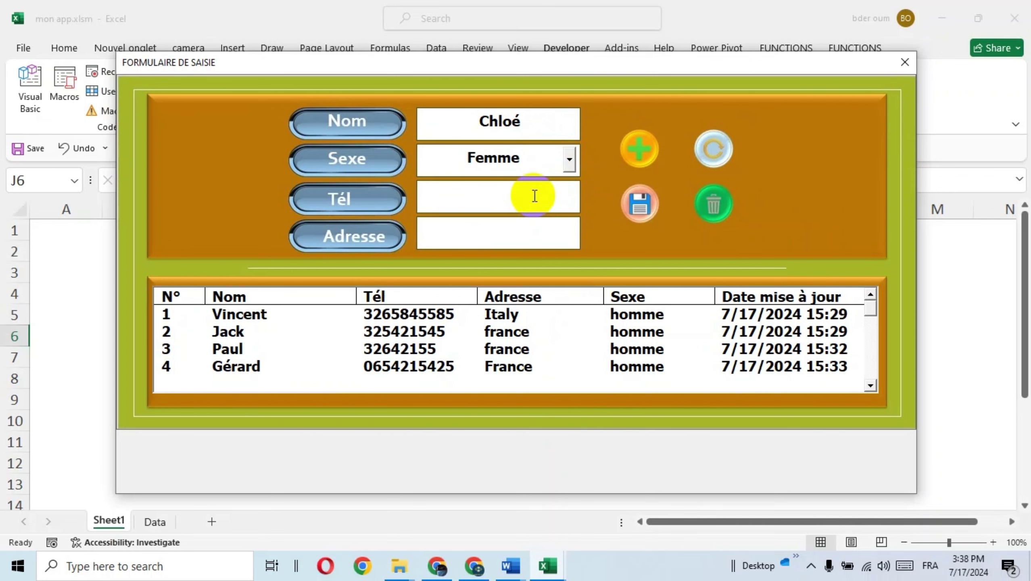
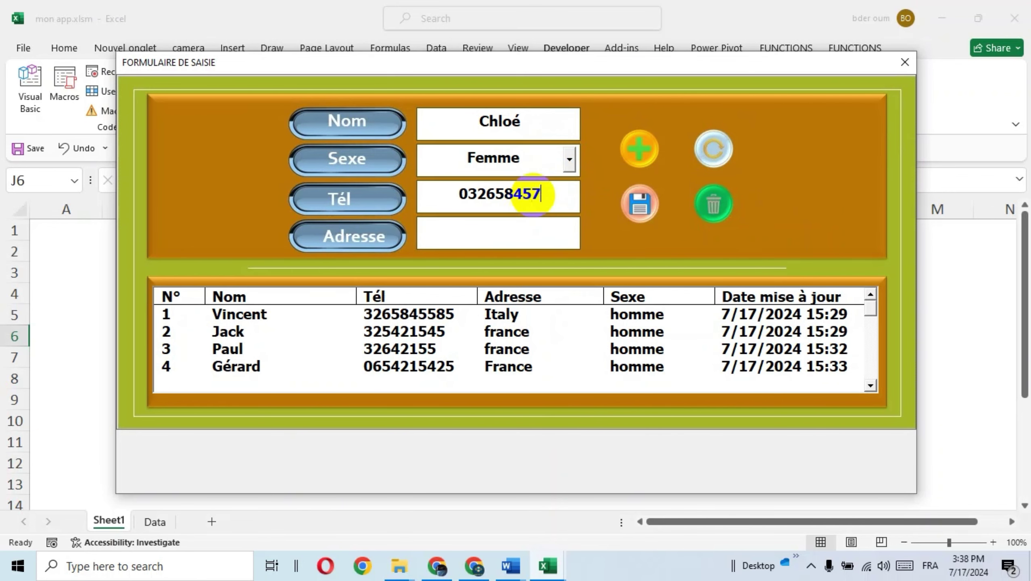
{"action": "left_click", "coordinate": [534, 233]}
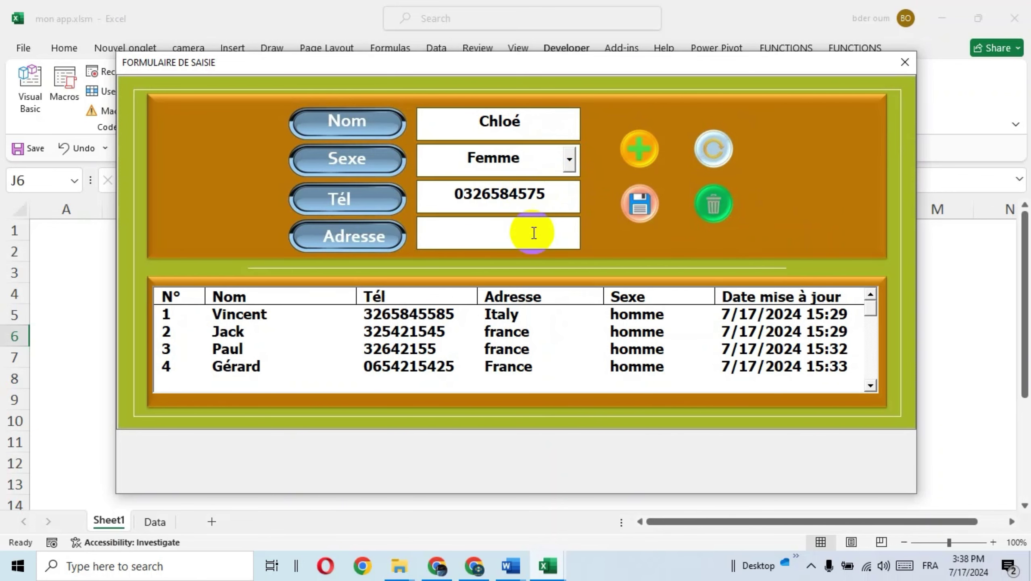
{"action": "type", "text": "France"}
{"action": "left_click", "coordinate": [637, 146]}
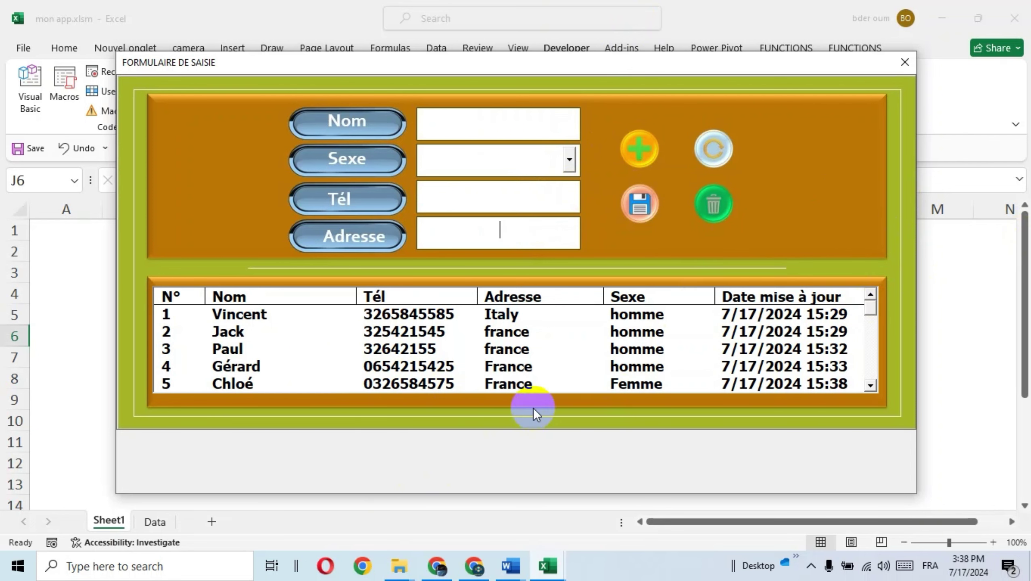
Close the form, shorten UserForm1 to end just below the contact list, and run it
{"action": "left_click", "coordinate": [907, 65]}
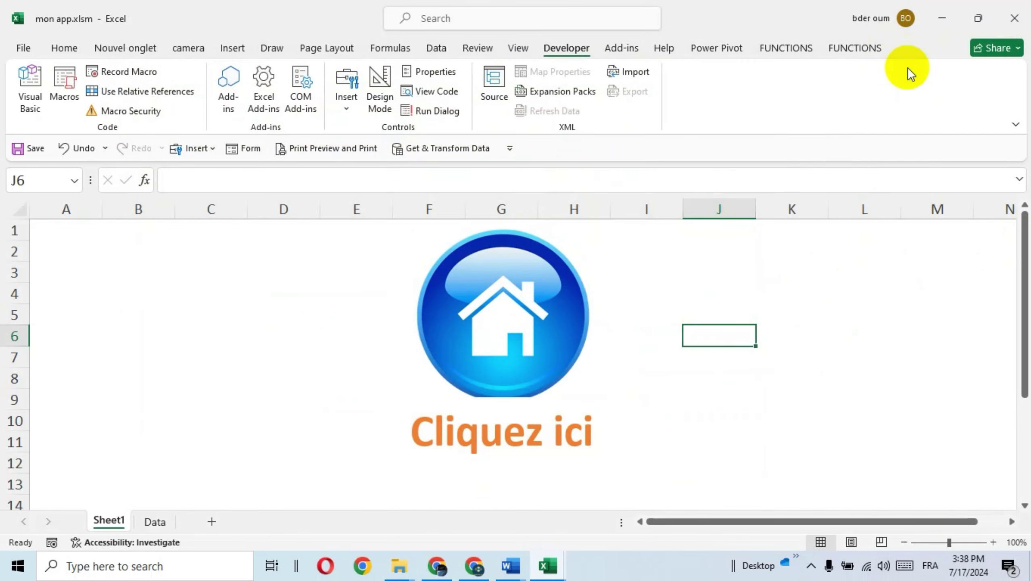
{"action": "left_click", "coordinate": [30, 86]}
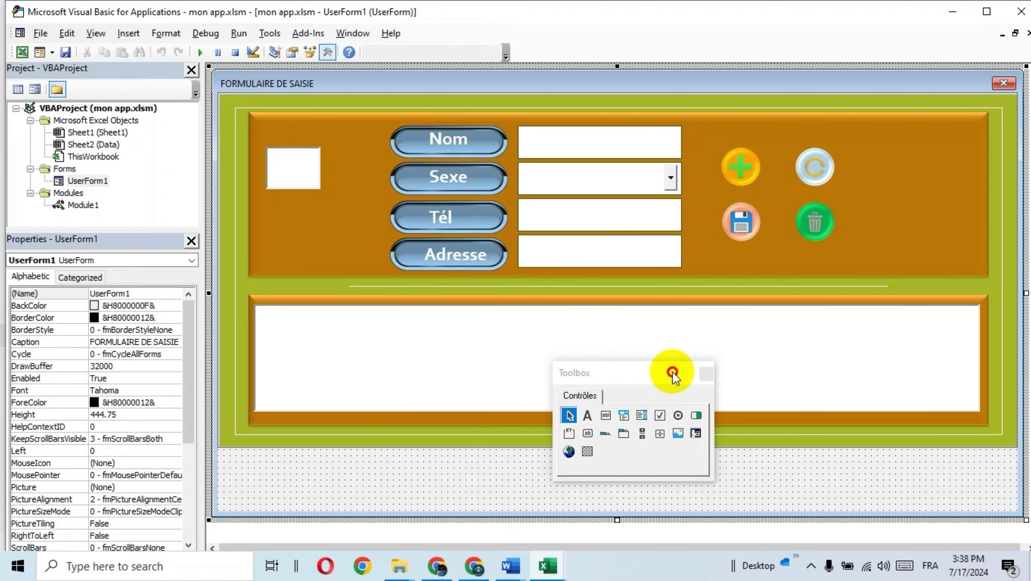
{"action": "mouse_move", "coordinate": [671, 372]}
{"action": "left_mouse_down"}
{"action": "mouse_move", "coordinate": [416, 370]}
{"action": "mouse_move", "coordinate": [162, 334]}
{"action": "left_mouse_up"}
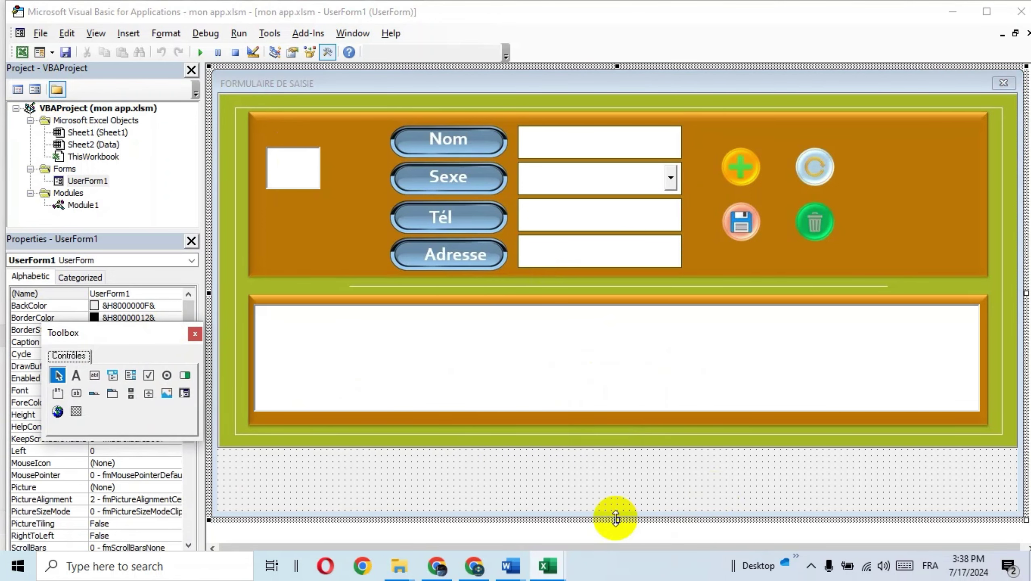
{"action": "left_click_drag", "start_coordinate": [617, 520], "coordinate": [619, 455]}
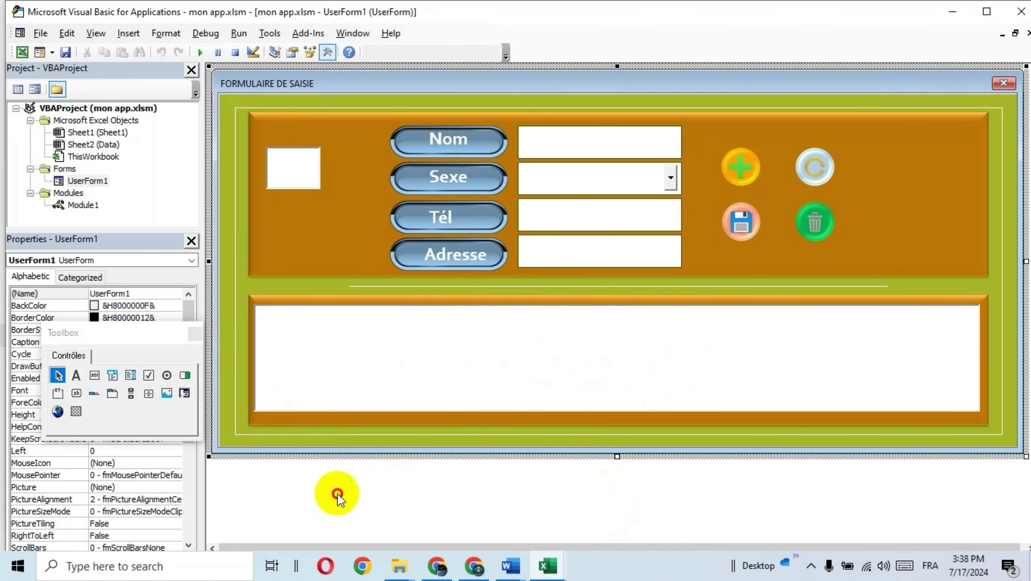
{"action": "left_click_drag", "start_coordinate": [150, 334], "coordinate": [114, 365]}
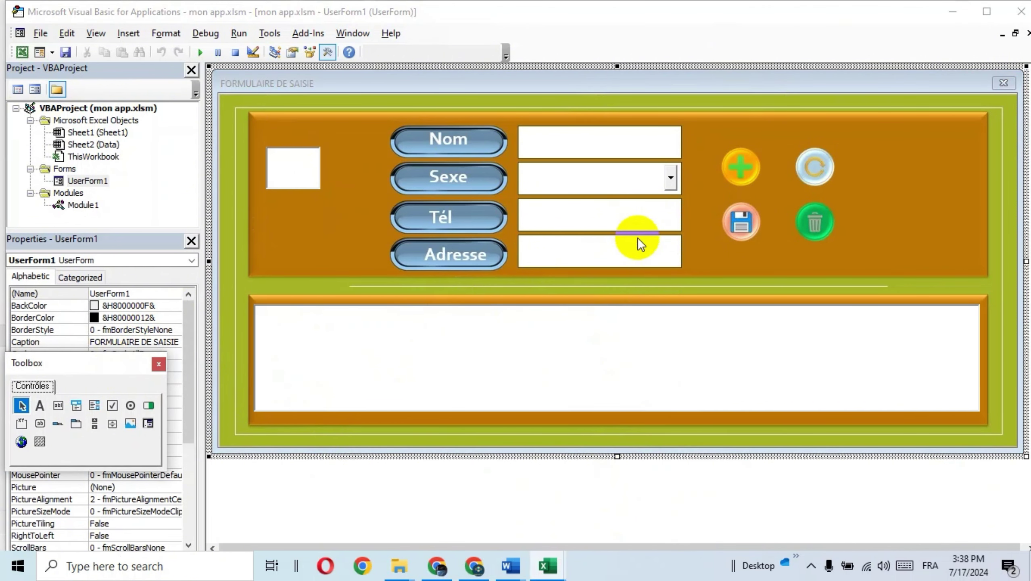
{"action": "left_click", "coordinate": [201, 53]}
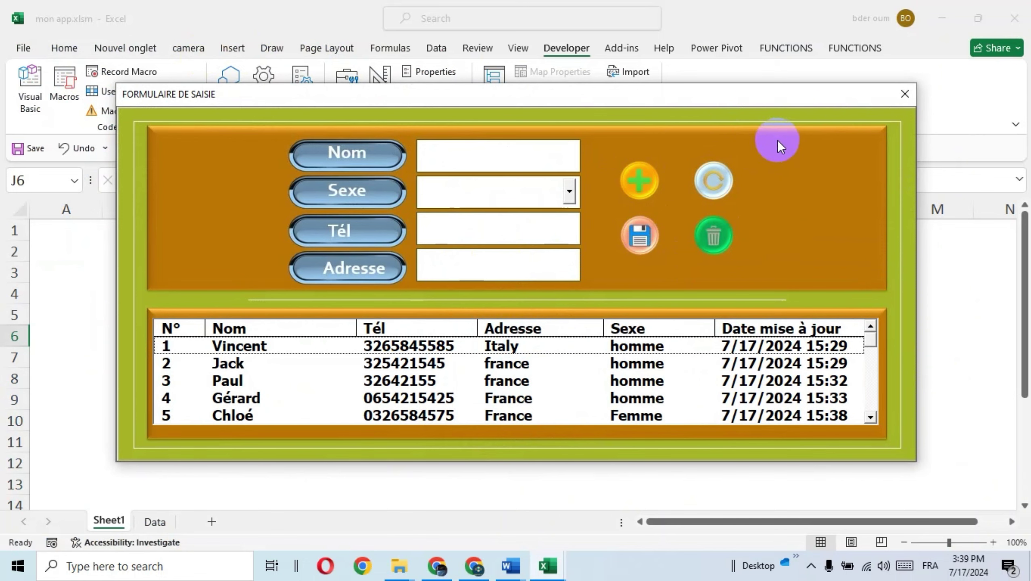
Close the running test form to return to the UserForm design
{"action": "left_click", "coordinate": [904, 94]}
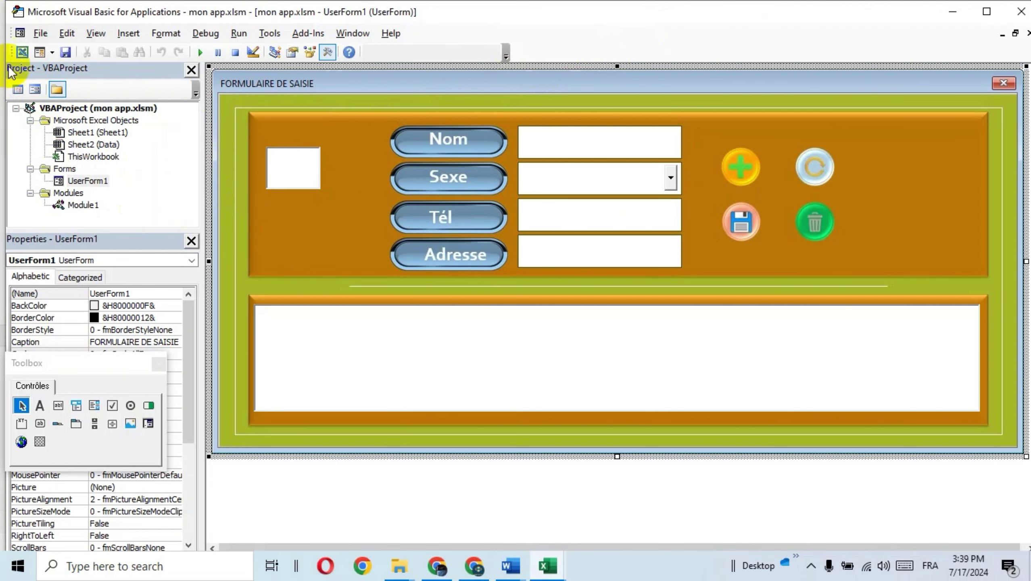
Browse Save As file formats, then cancel without saving and return to Sheet1
{"action": "left_click", "coordinate": [22, 52]}
{"action": "left_click", "coordinate": [22, 51]}
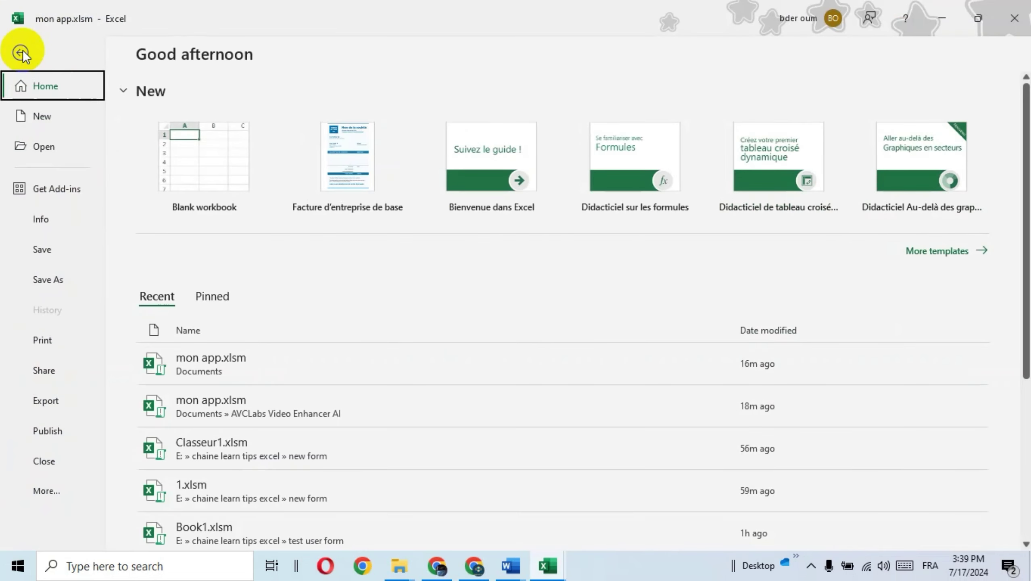
{"action": "left_click", "coordinate": [73, 281]}
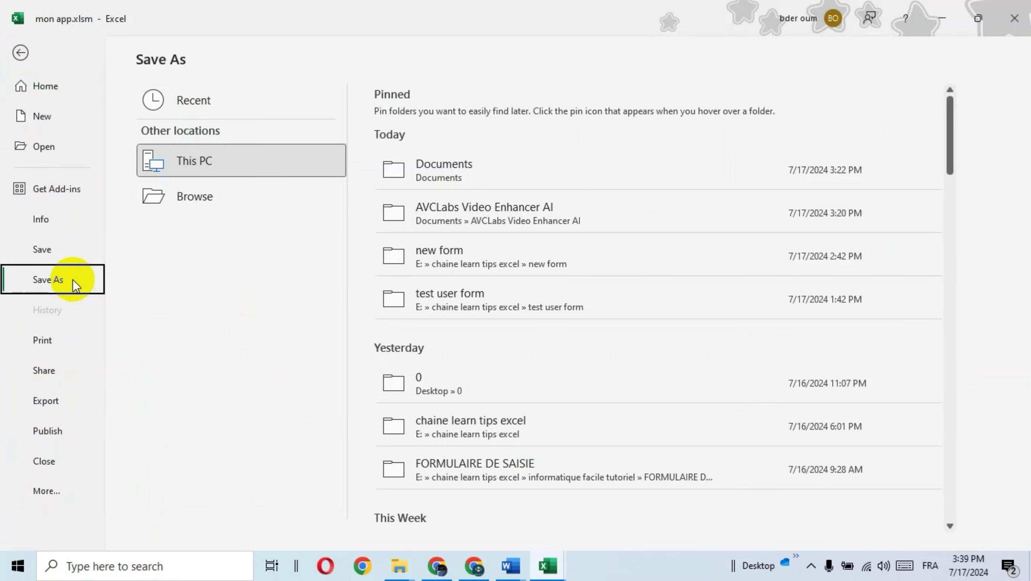
{"action": "left_click", "coordinate": [229, 231]}
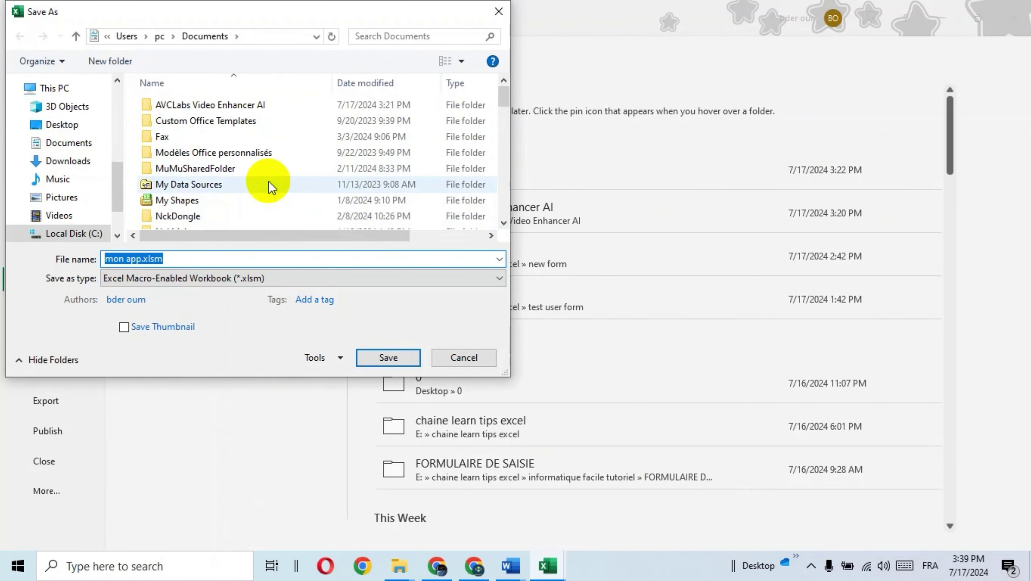
{"action": "left_click", "coordinate": [211, 280]}
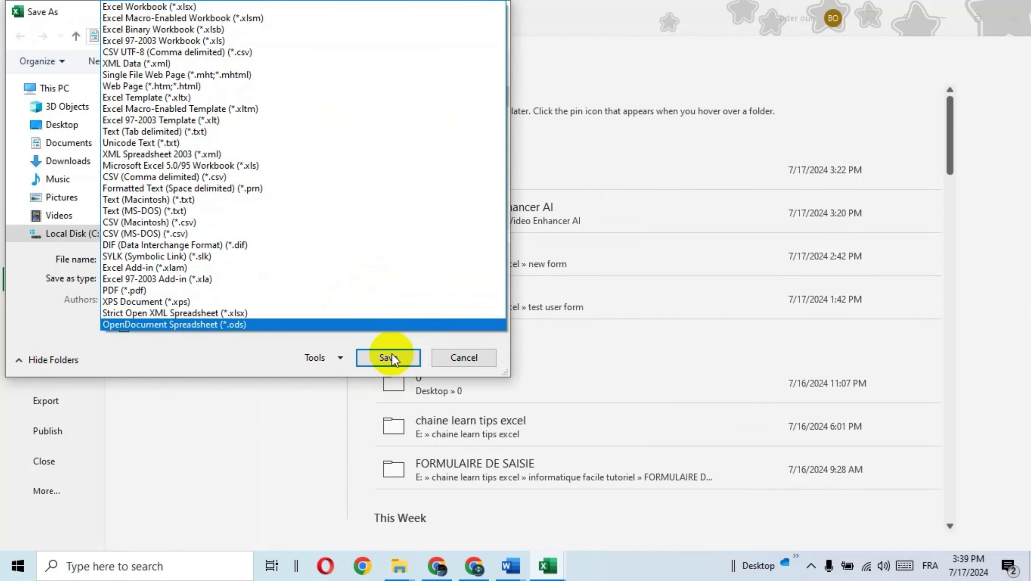
{"action": "left_click", "coordinate": [484, 359]}
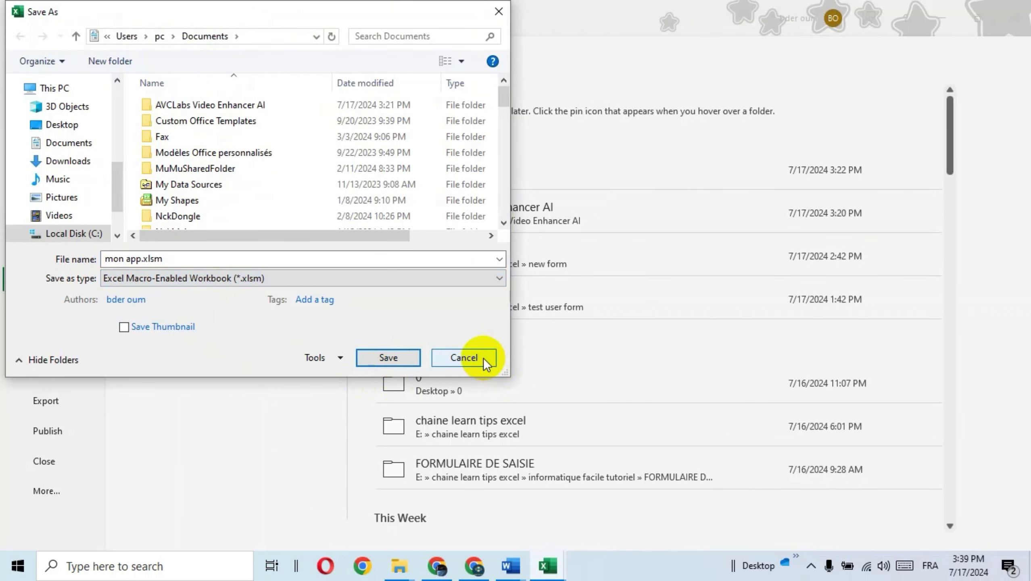
{"action": "left_click", "coordinate": [483, 357]}
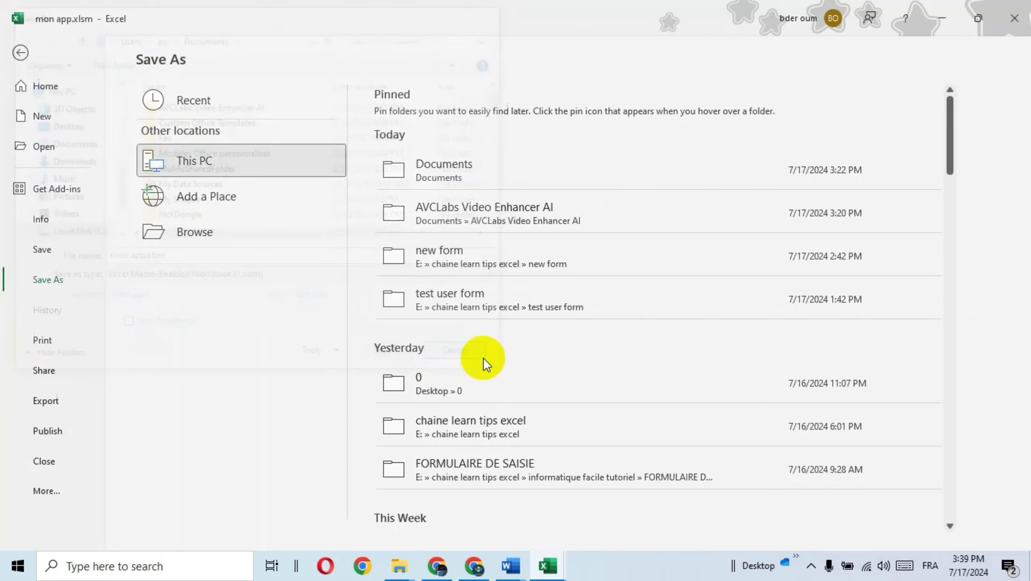
{"action": "left_click", "coordinate": [22, 53]}
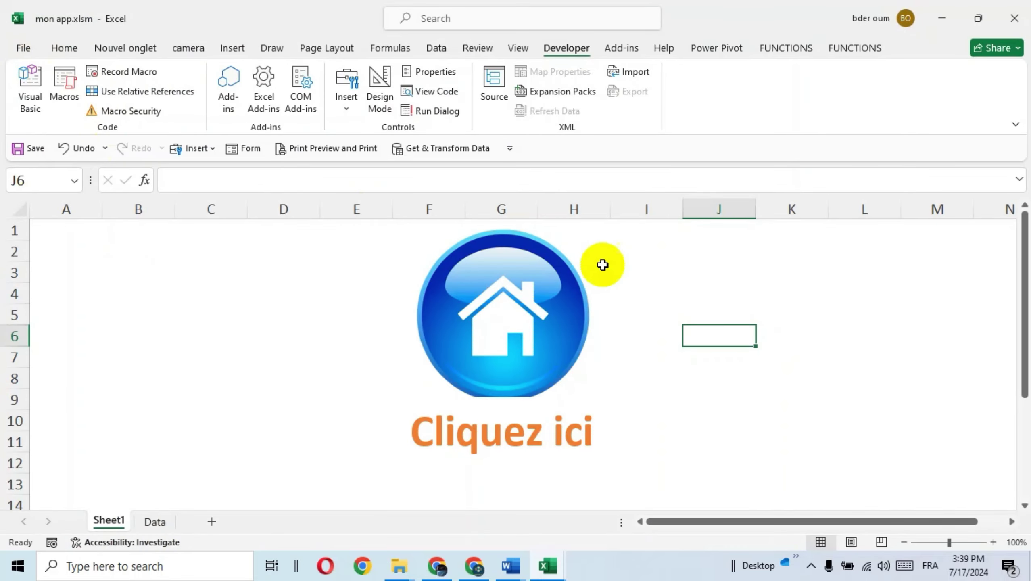
Save the workbook and launch the shortened form from the Cliquez ici picture
{"action": "left_click", "coordinate": [29, 54]}
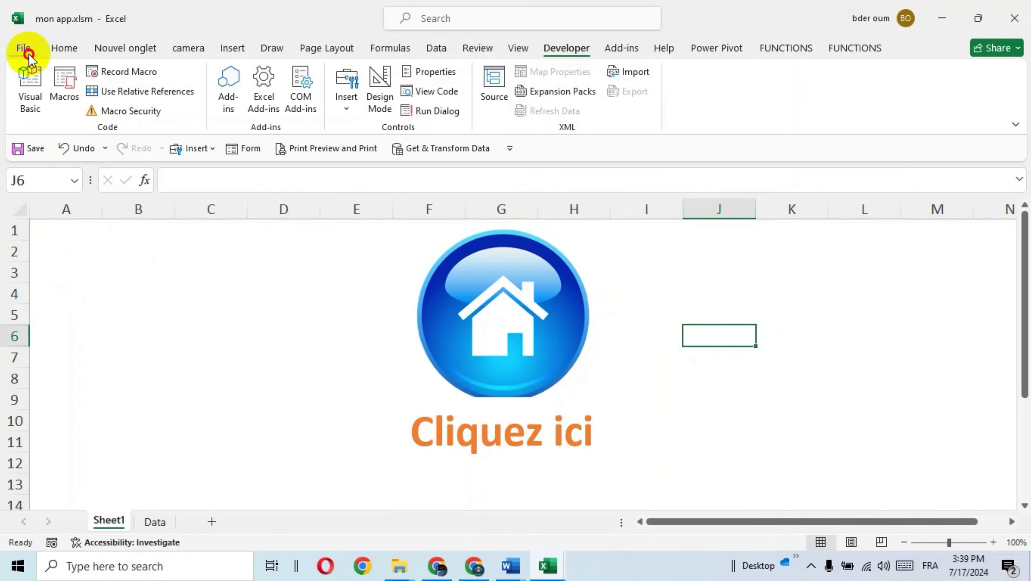
{"action": "left_click", "coordinate": [24, 53]}
{"action": "left_click", "coordinate": [30, 149]}
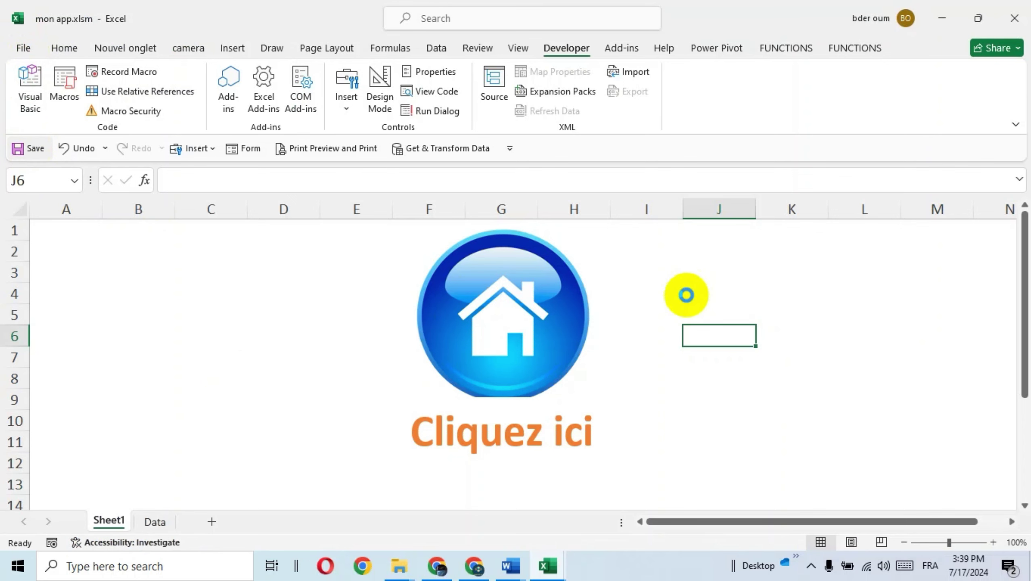
{"action": "left_click", "coordinate": [543, 325]}
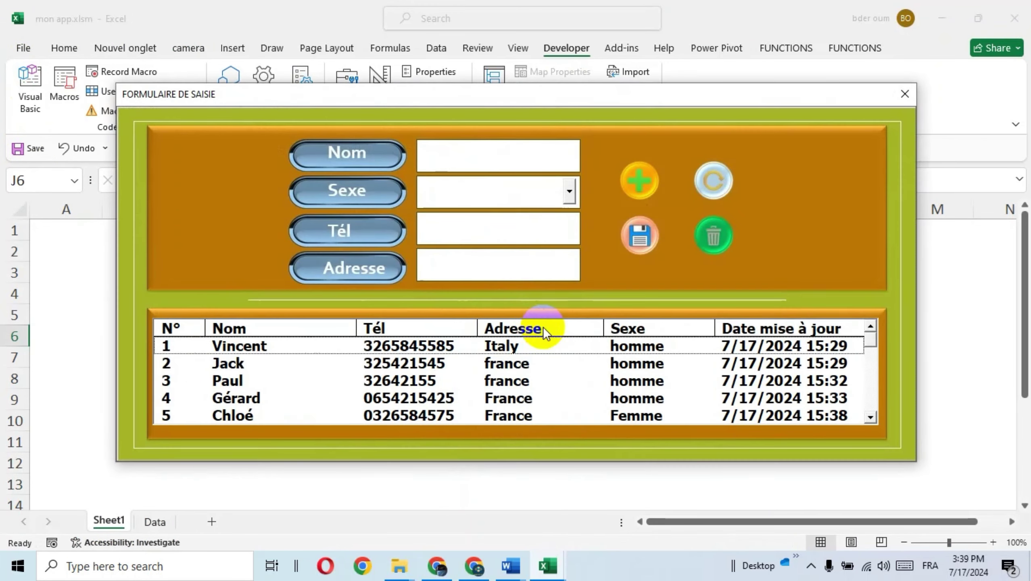